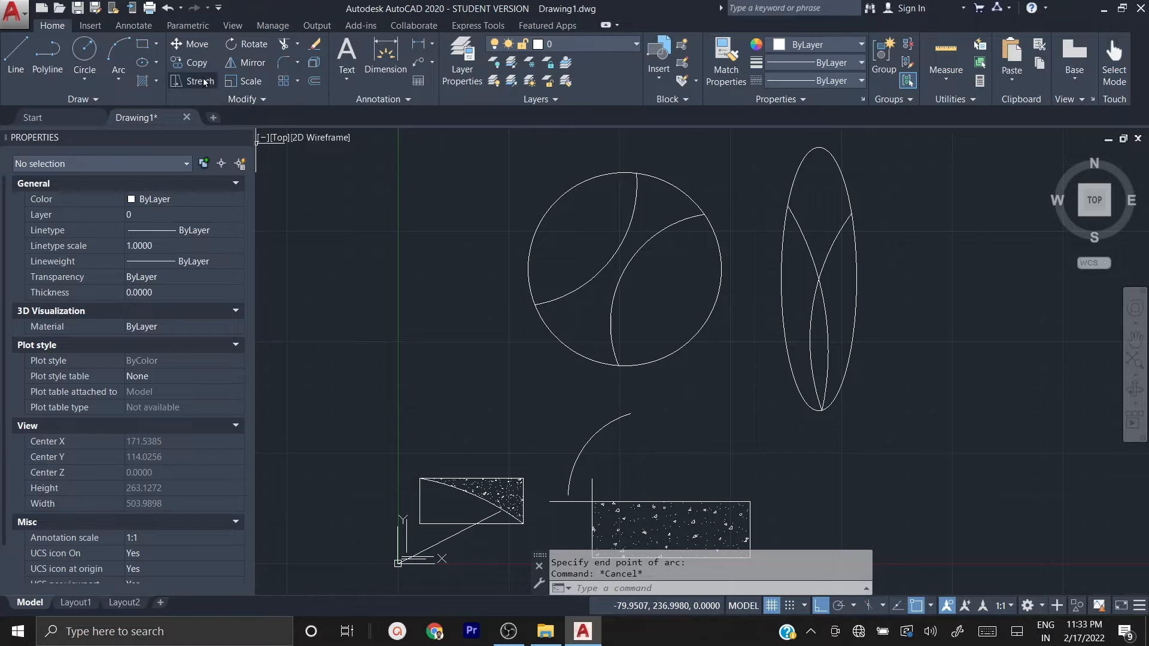
Step: Select the ellipse and its two inner arcs with an enclosing window selection, and clear the selection
click(264, 101)
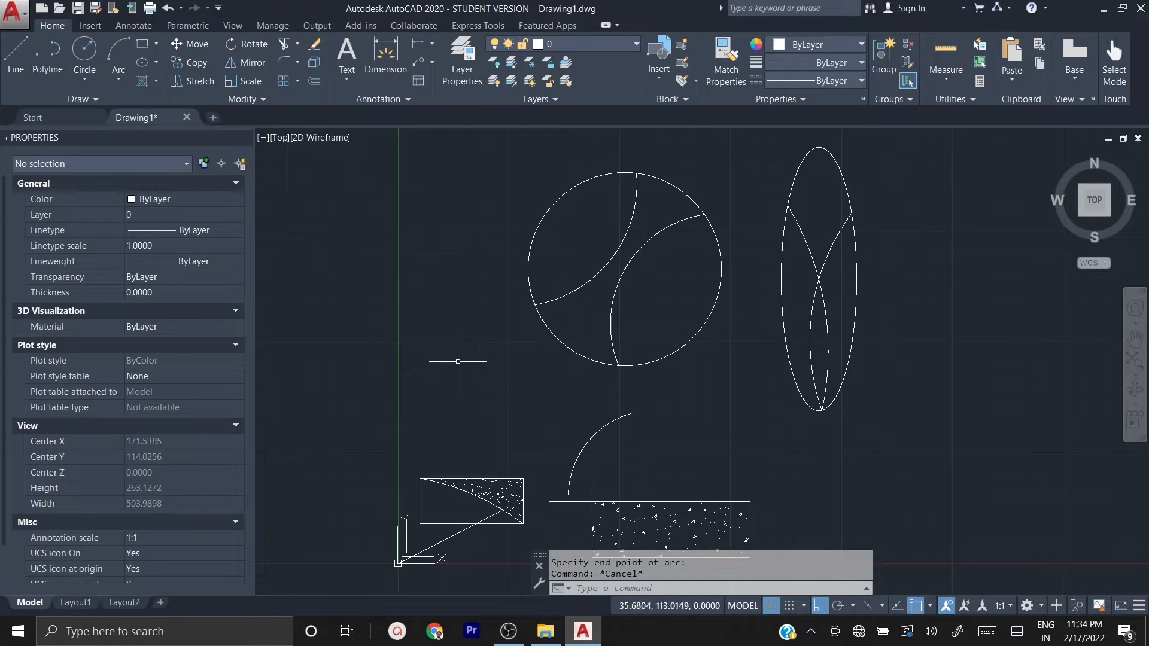
scroll(410, 380, down, 2)
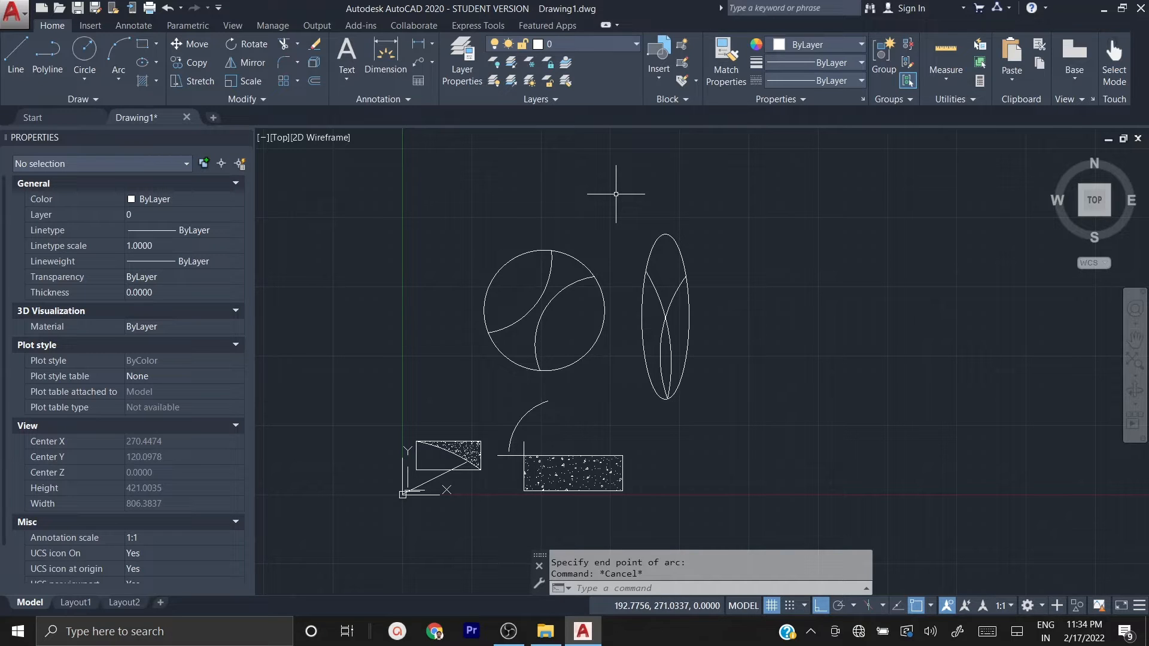
click(616, 194)
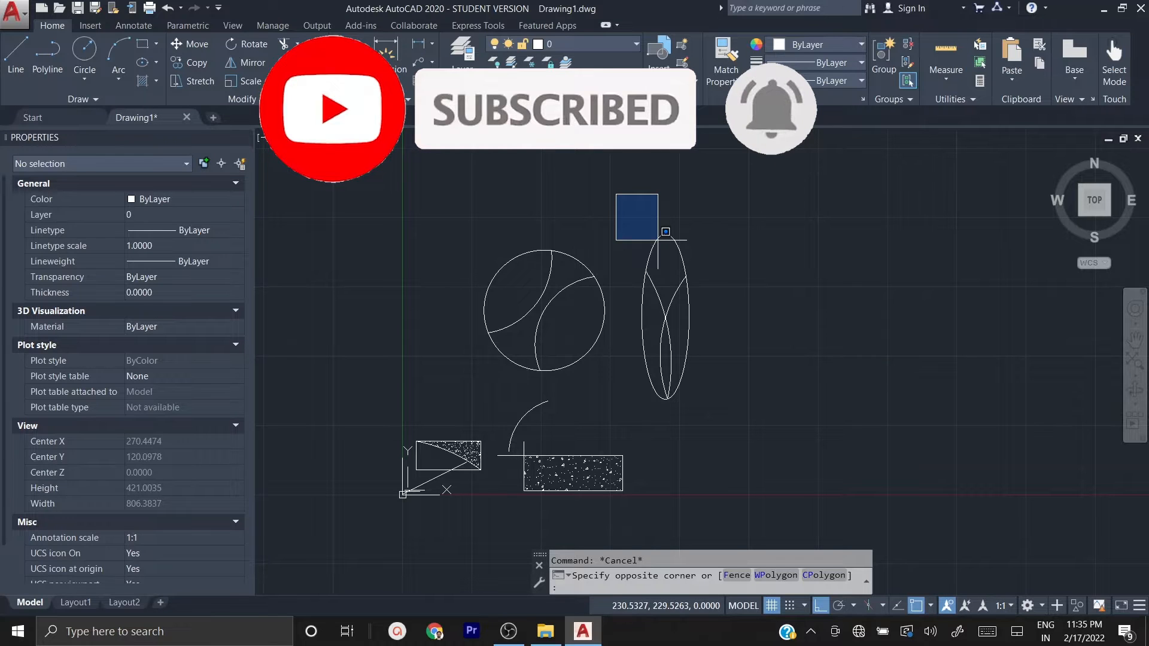
click(729, 429)
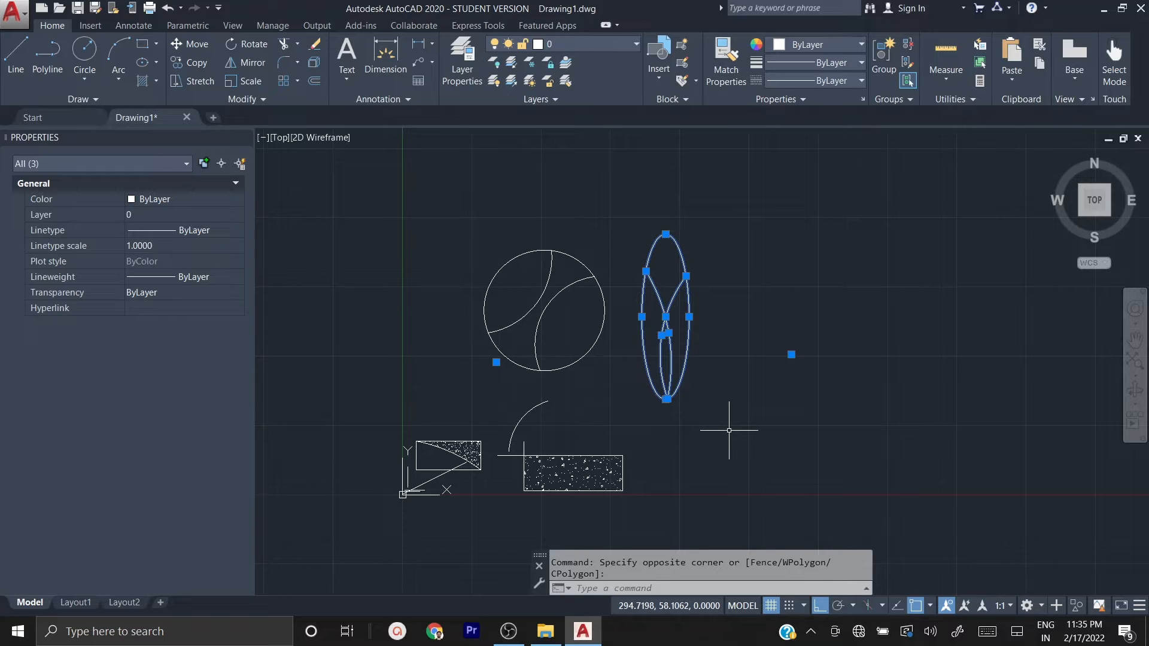
key(Escape)
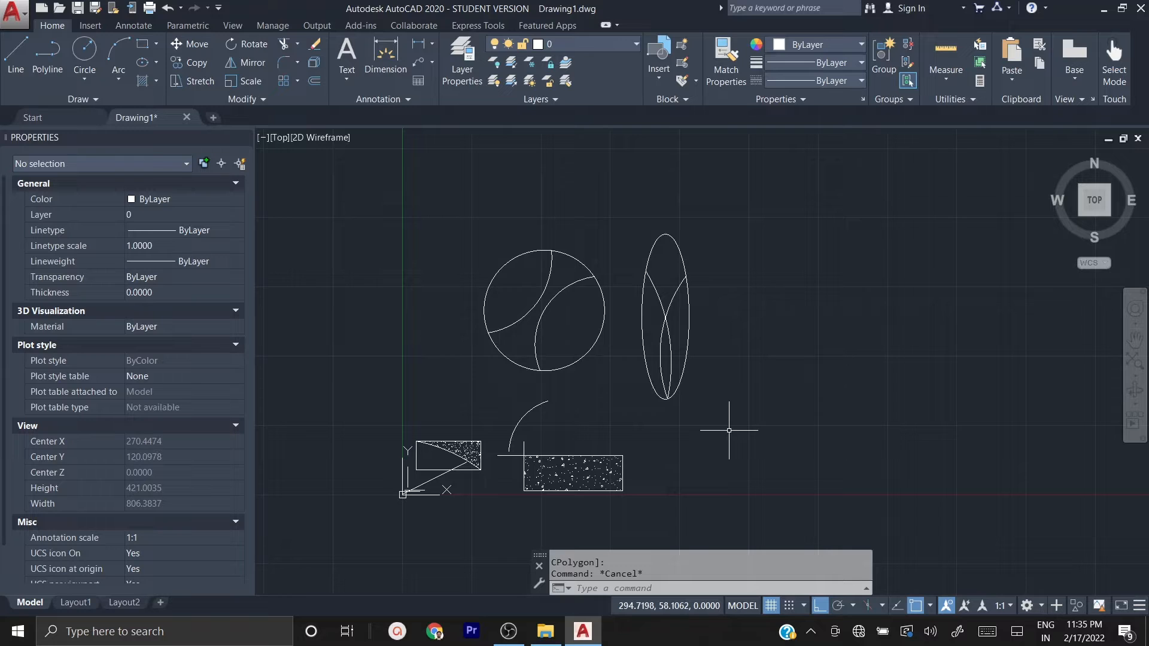
Step: Select the ellipse and its two inner arcs with a crossing selection, and clear the selection
click(752, 202)
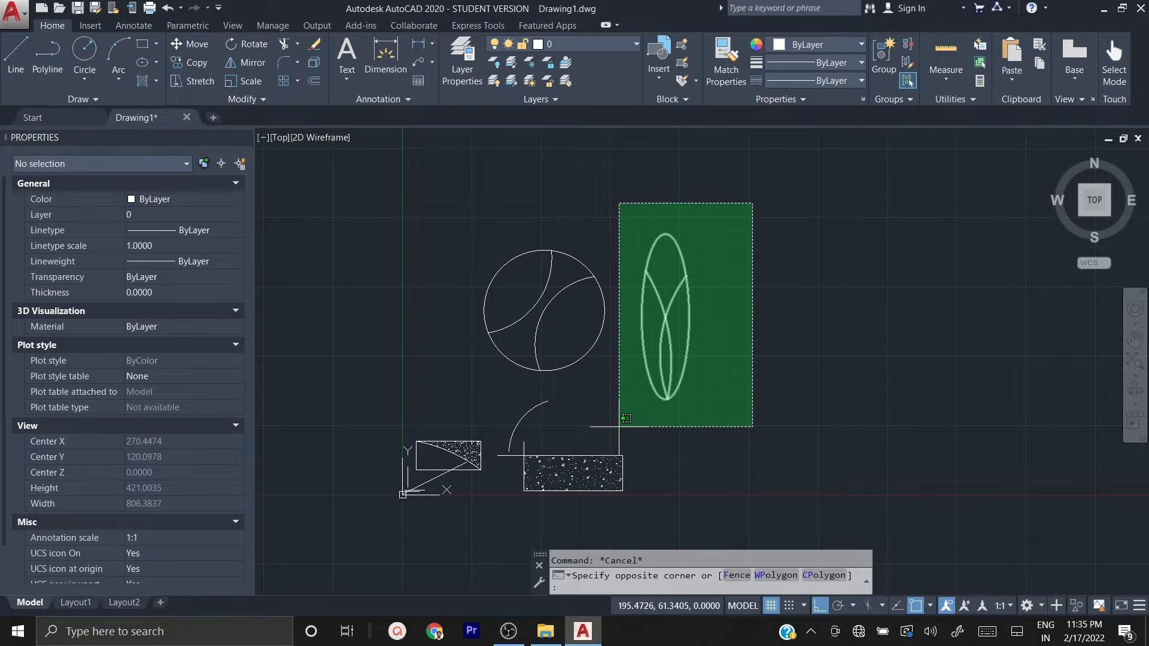
click(619, 427)
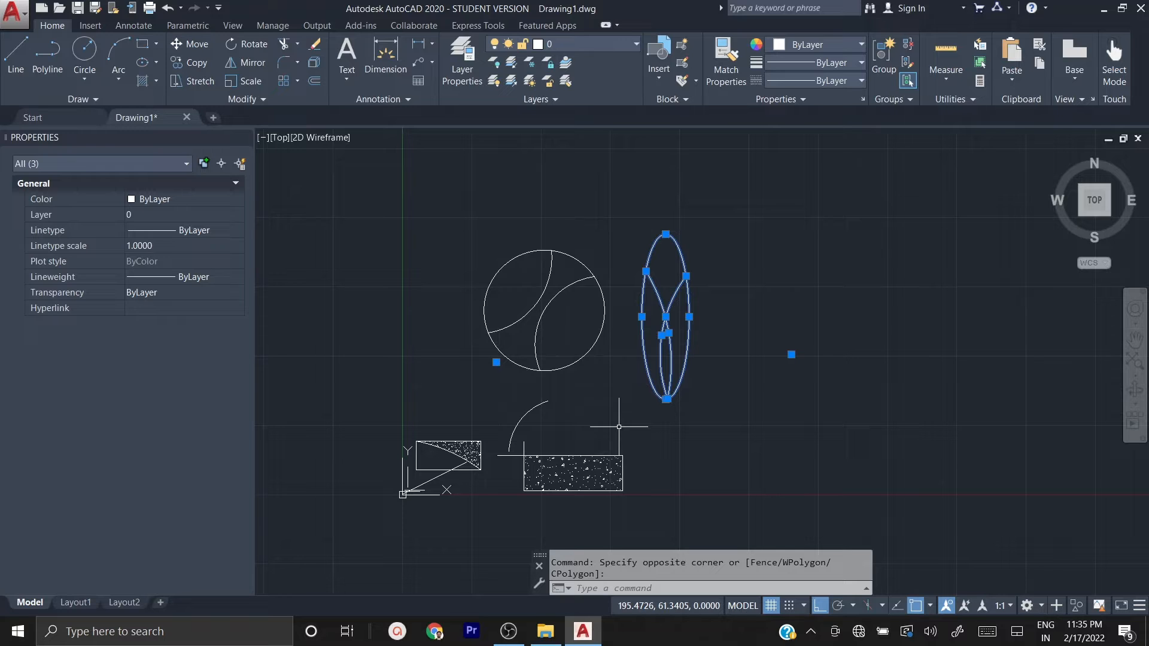
key(Escape)
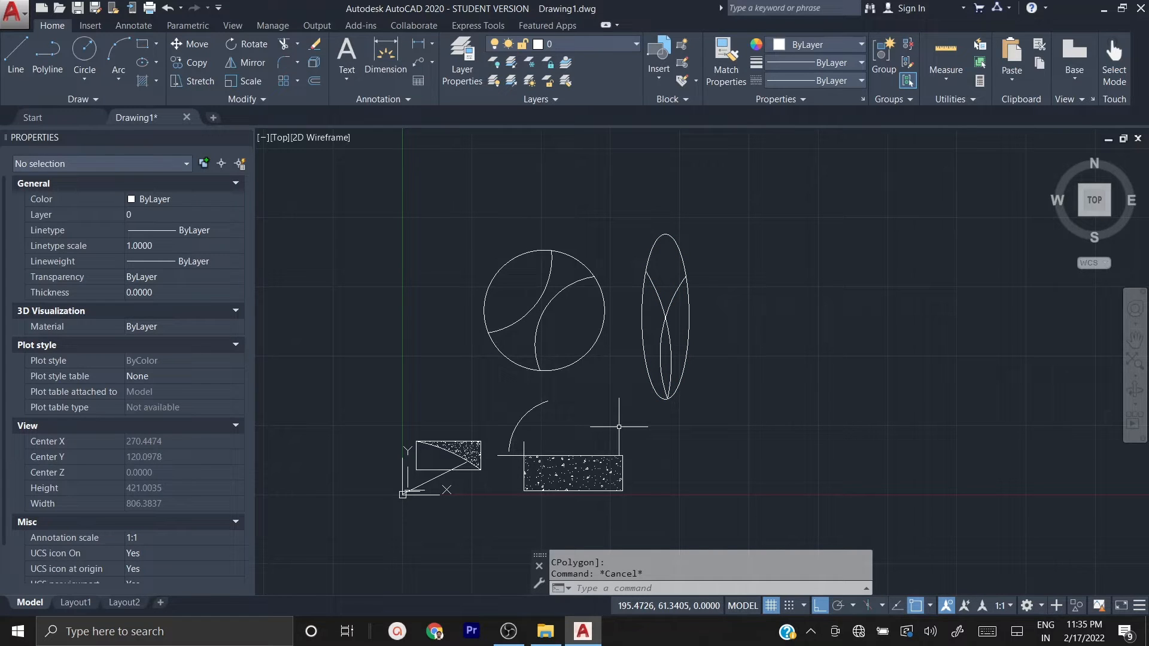
Step: Window-select only the two arcs inside the ellipse by leaving part of the ellipse outside the window, and clear the selection
click(610, 196)
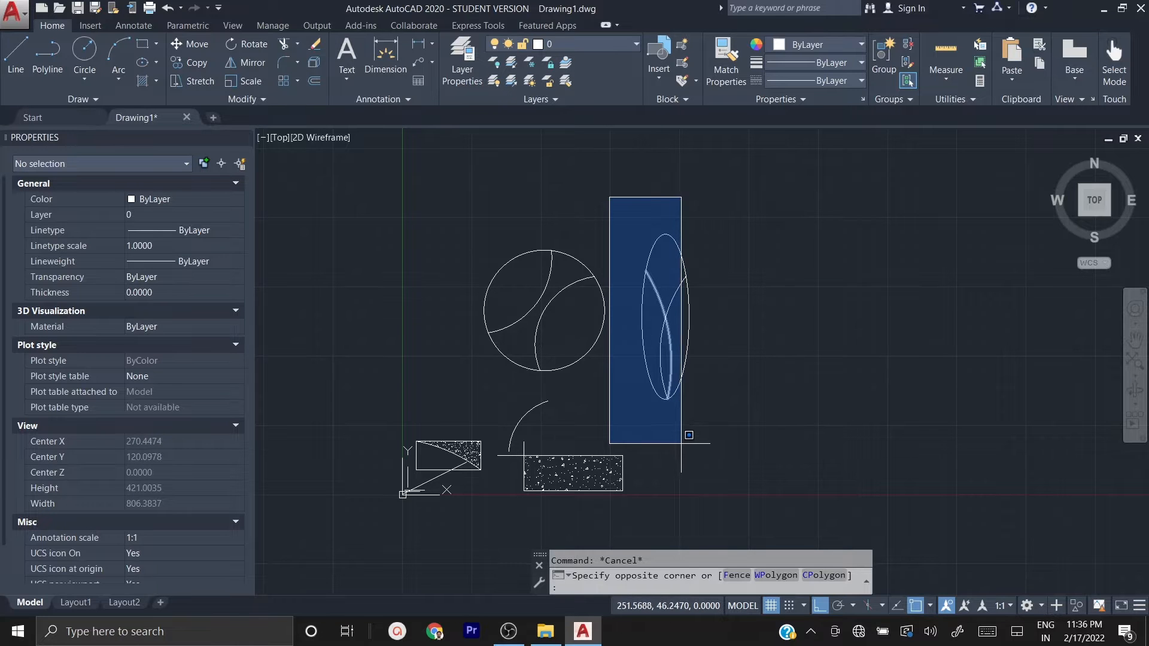
scroll(692, 432, up, 2)
middle_drag(679, 416, 677, 481)
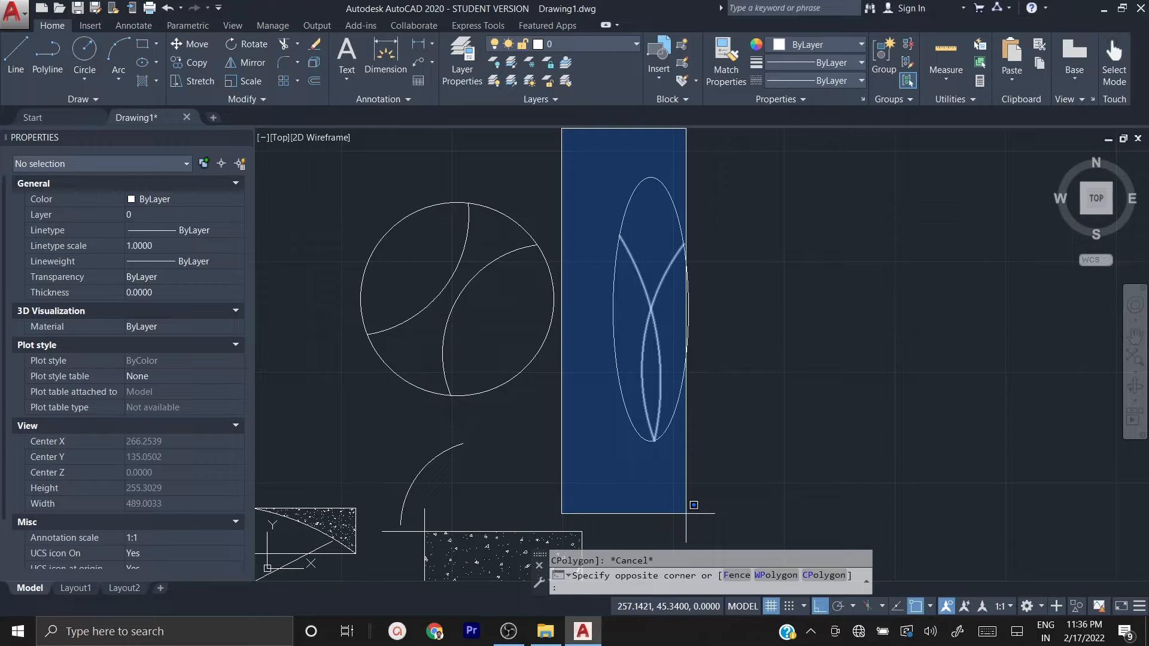
click(685, 513)
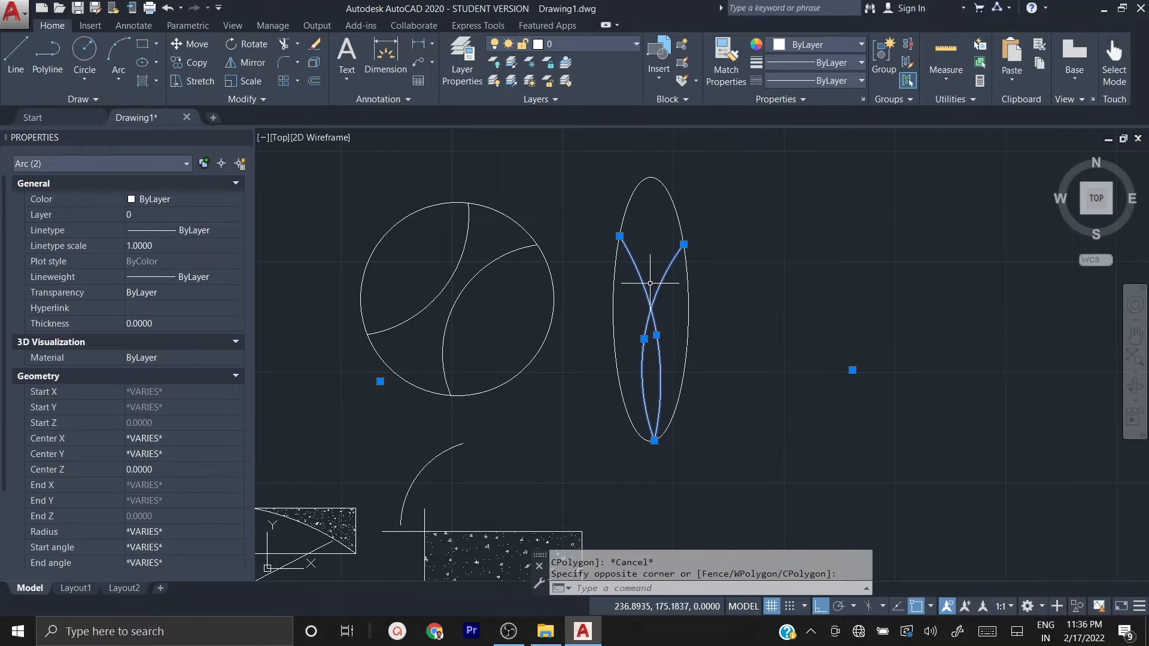
key(Escape)
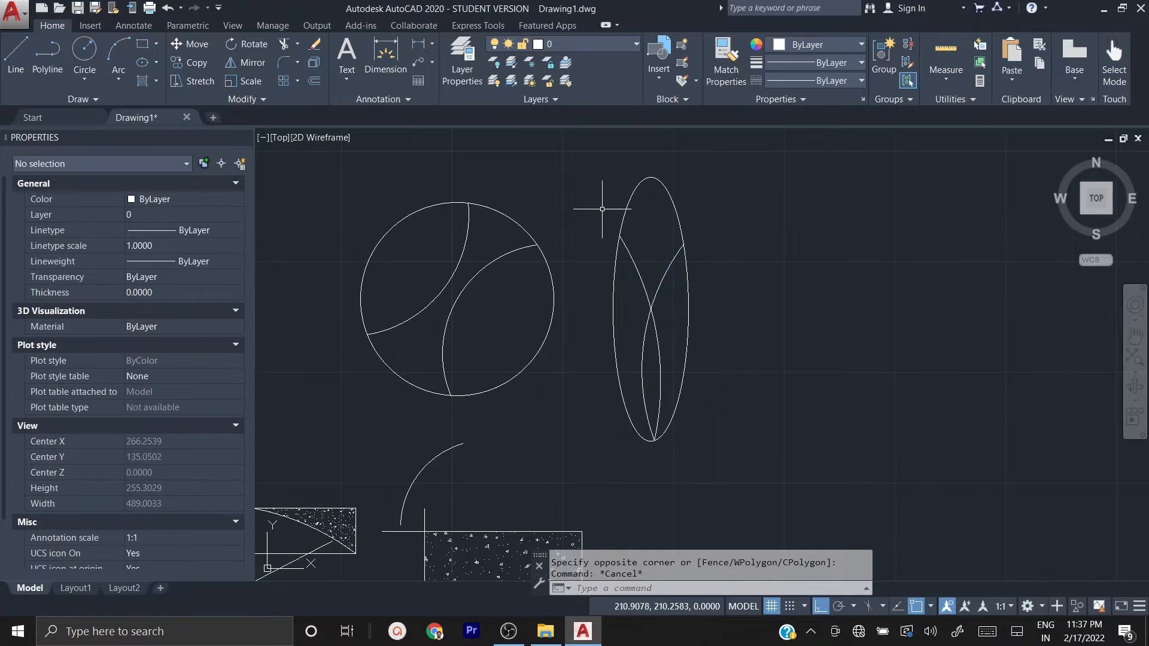
Step: Preview a window selection around the ellipse and a crossing selection over its lower end, cancelling each one
click(578, 150)
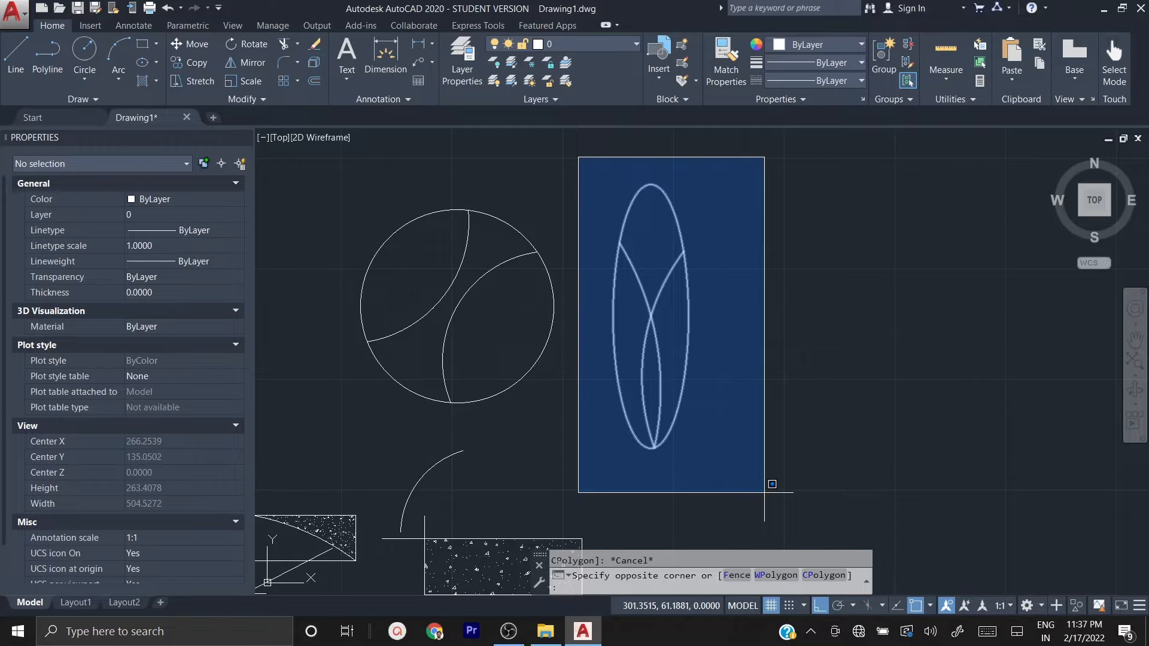
key(Escape)
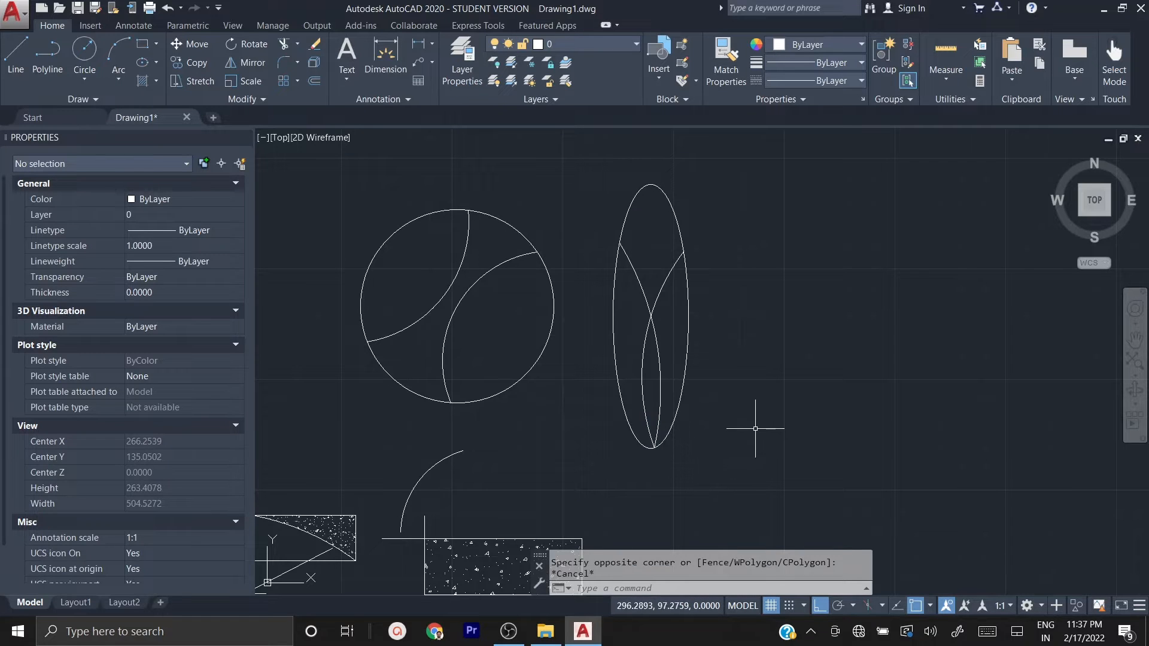
click(771, 472)
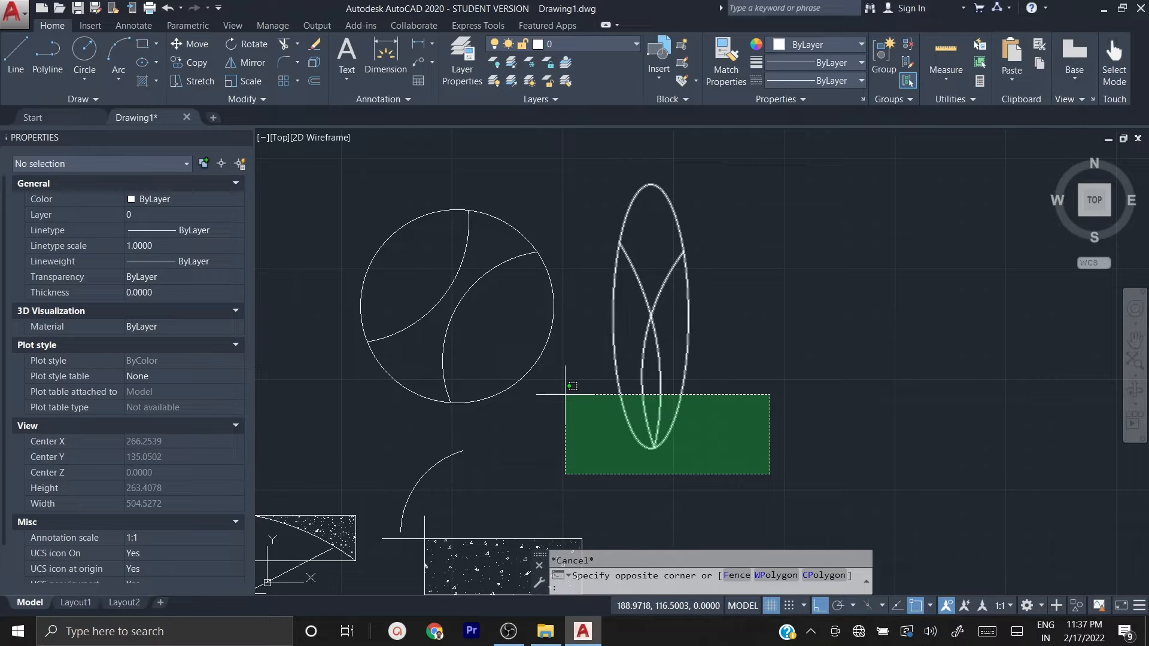
key(Escape)
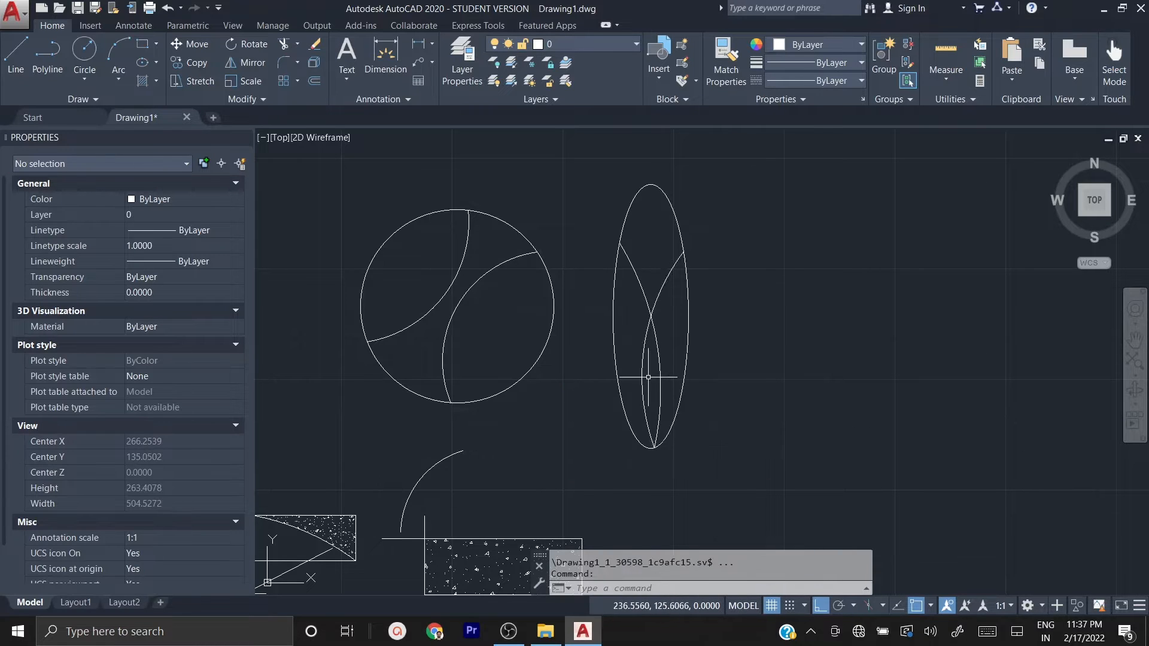
Step: Select the two inner arcs individually, add the ellipse with a crossing selection, and clear the selection
click(640, 375)
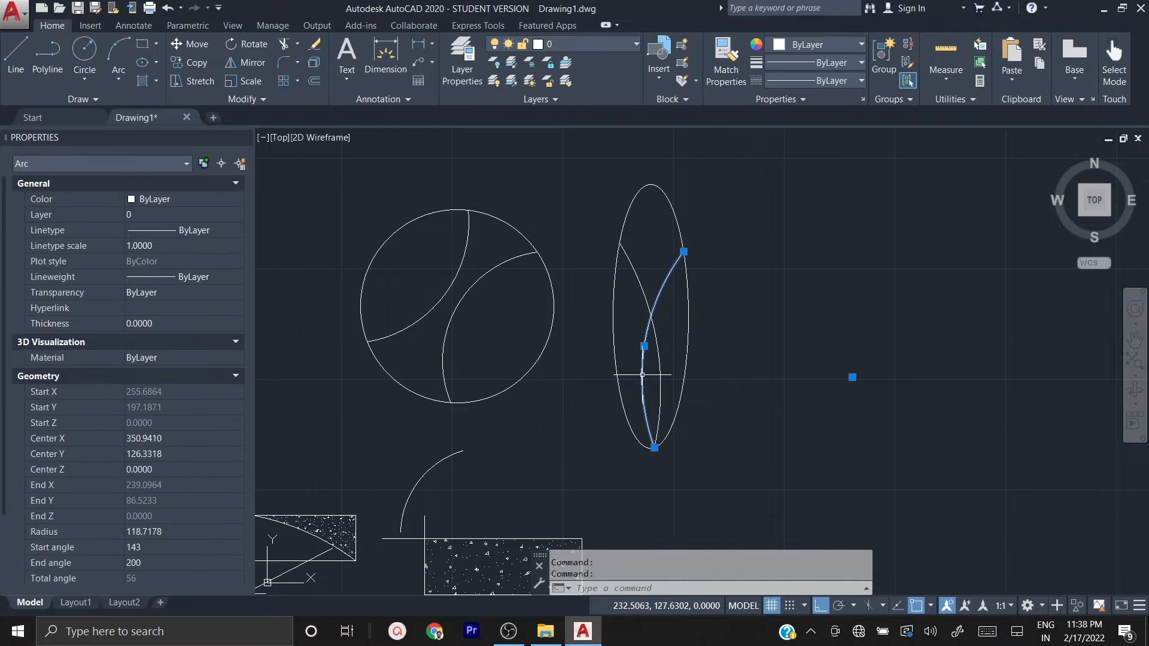
click(660, 373)
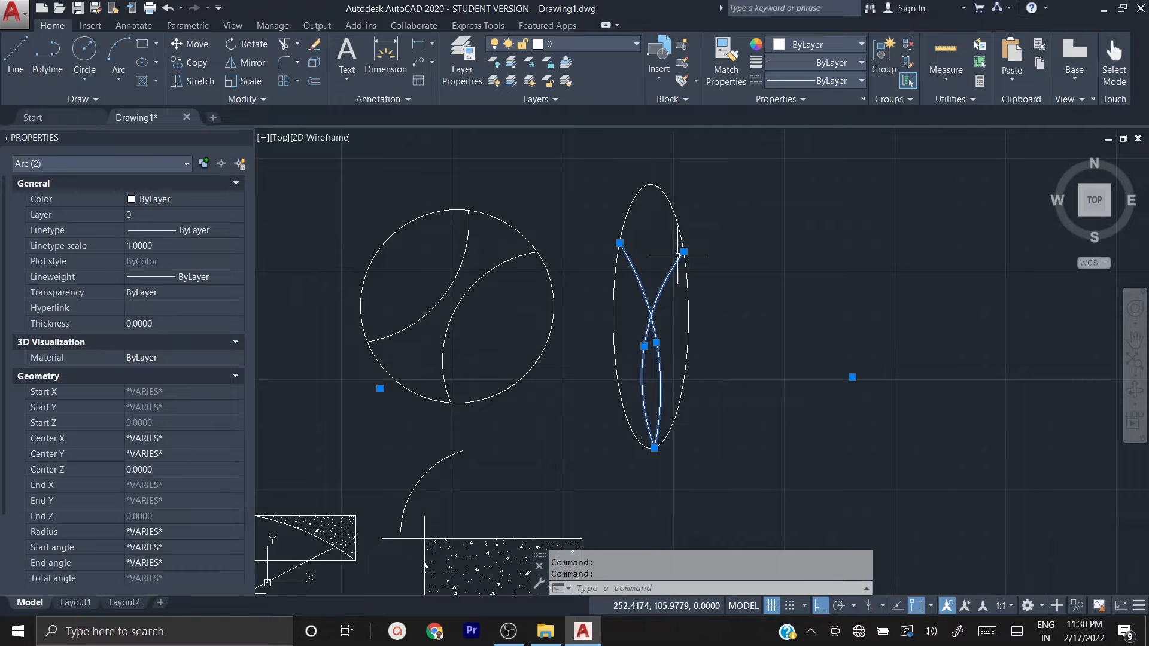
click(687, 199)
click(617, 163)
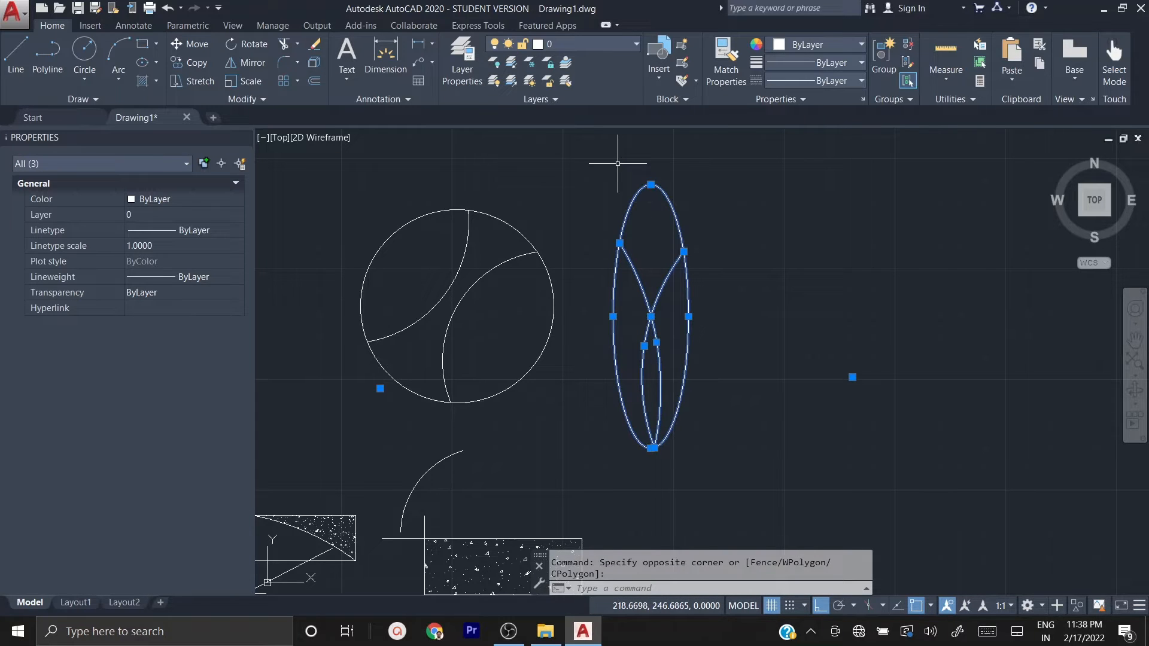
key(Escape)
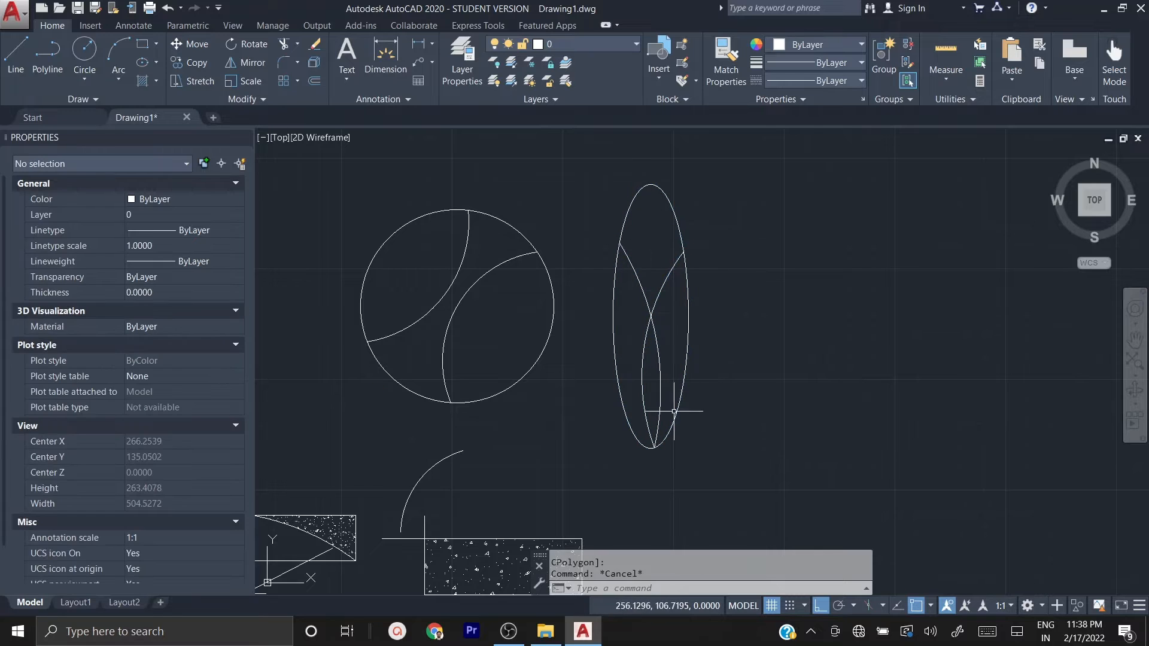
Step: Select only the ellipse with a crossing selection over its side that avoids the inner arcs, and clear the selection
click(768, 478)
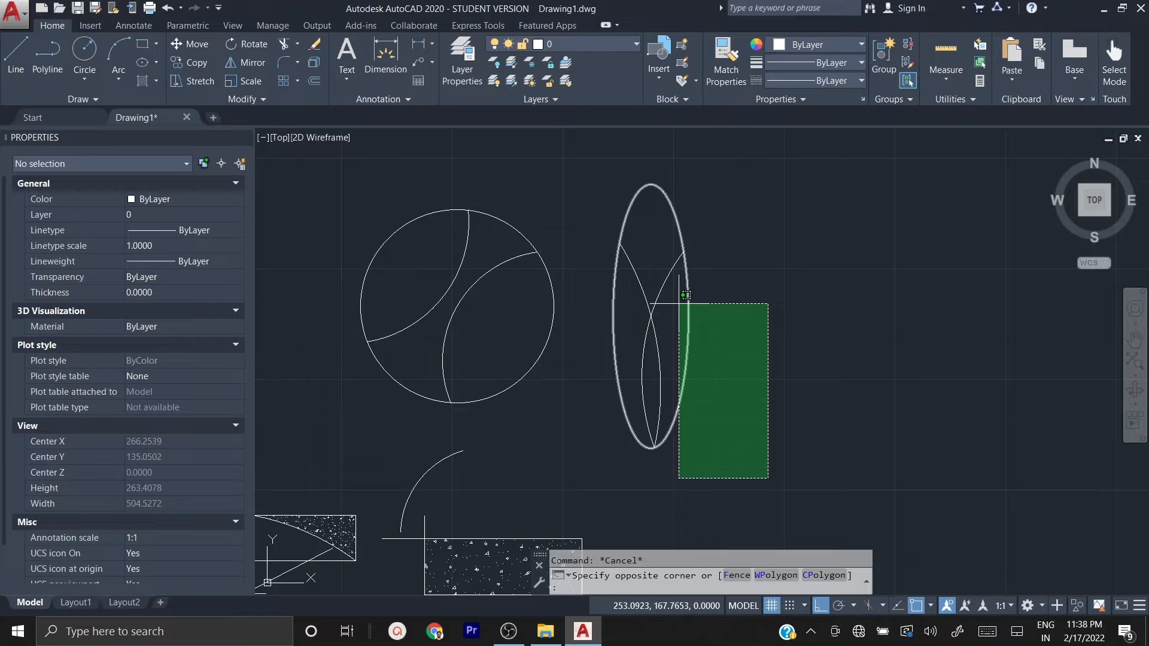
click(685, 295)
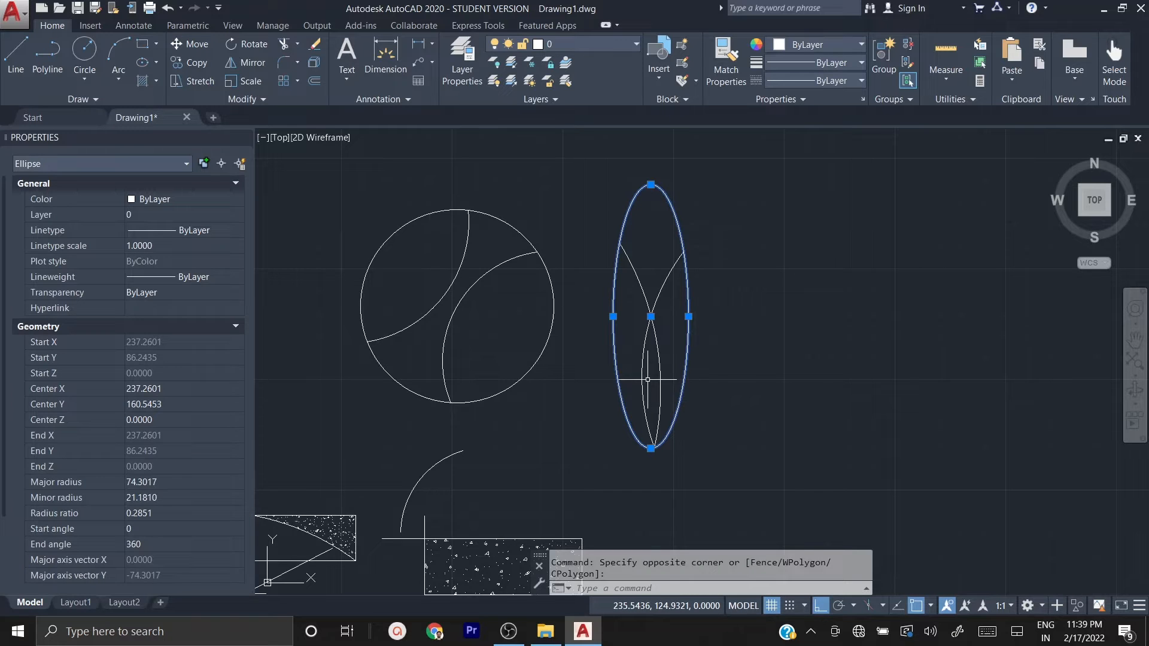
key(Escape)
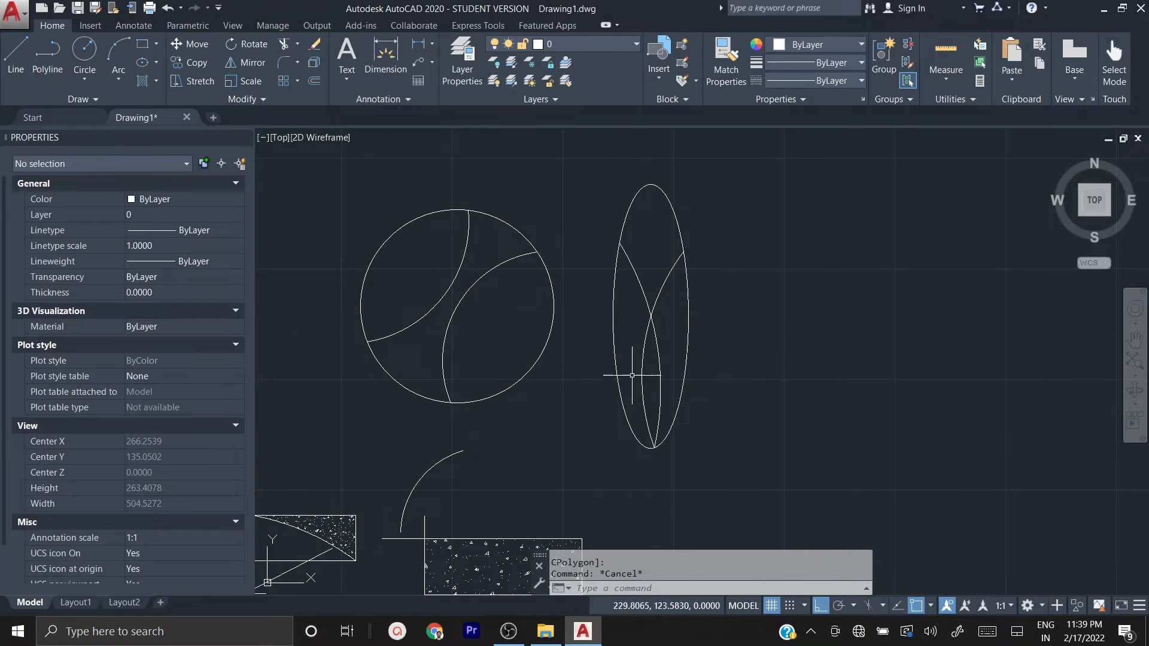
Step: Move the ellipse and its two arcs from their bottom endpoint about 187 units at 31°, with Ortho turned off
click(591, 154)
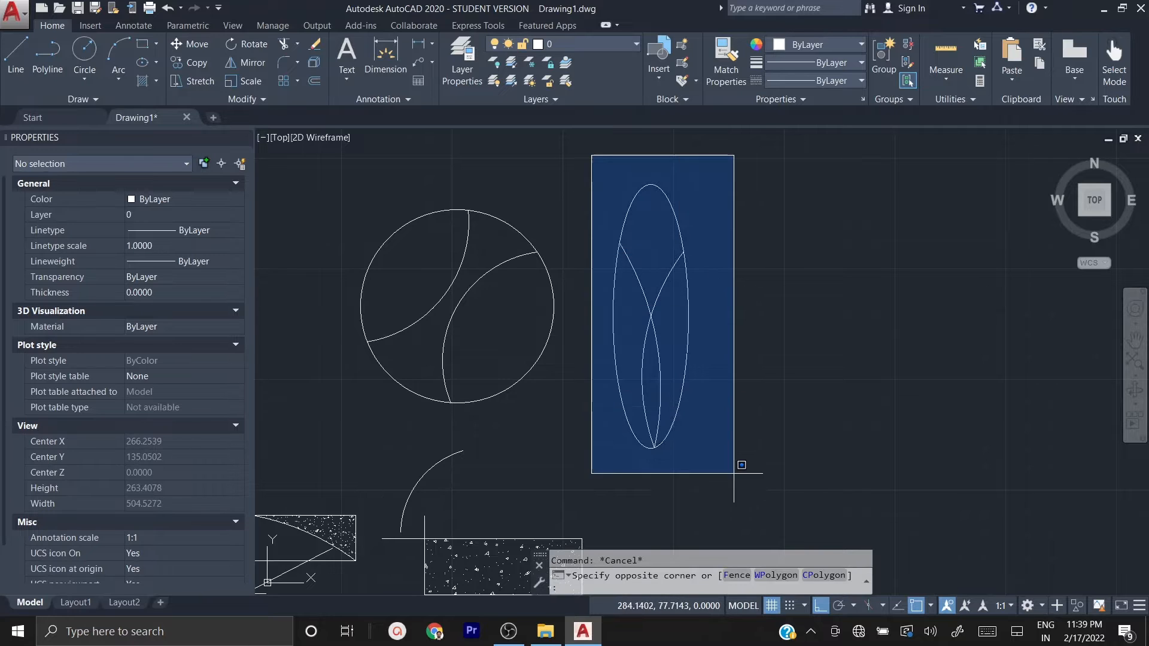
click(739, 490)
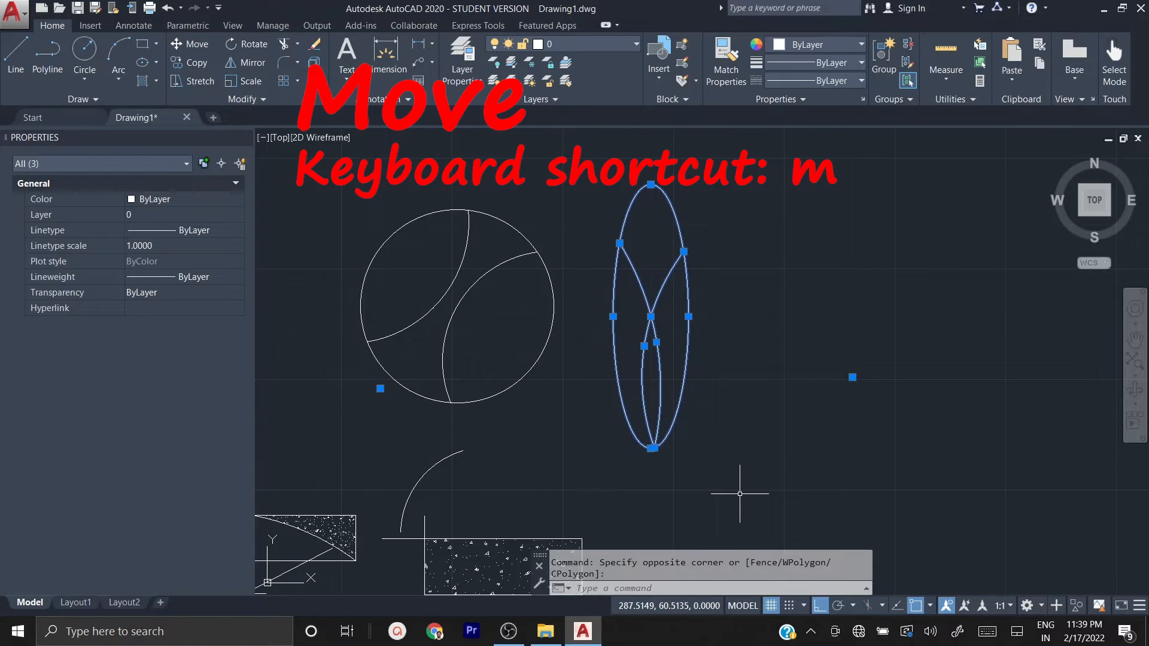
text(m)
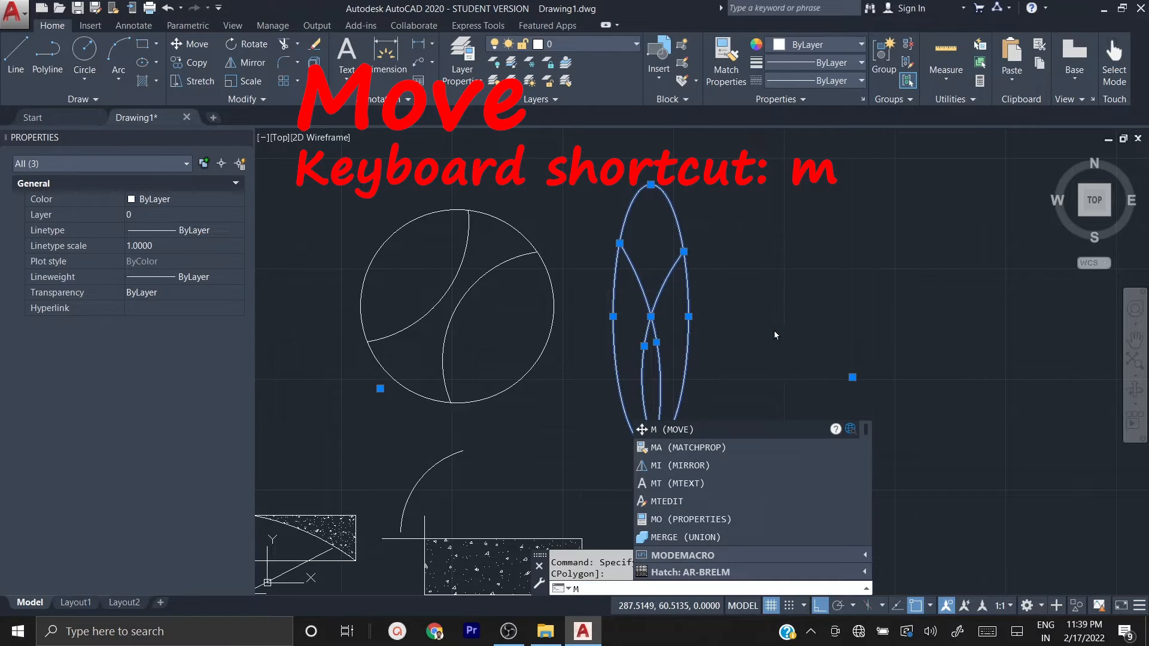
key(Return)
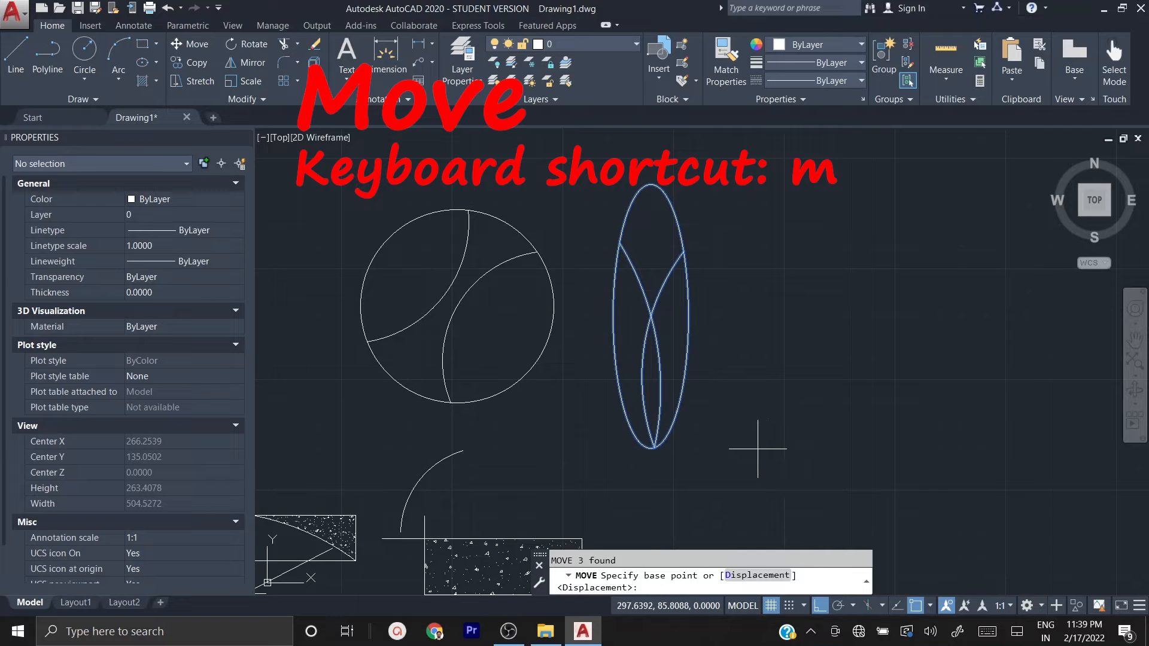
click(653, 447)
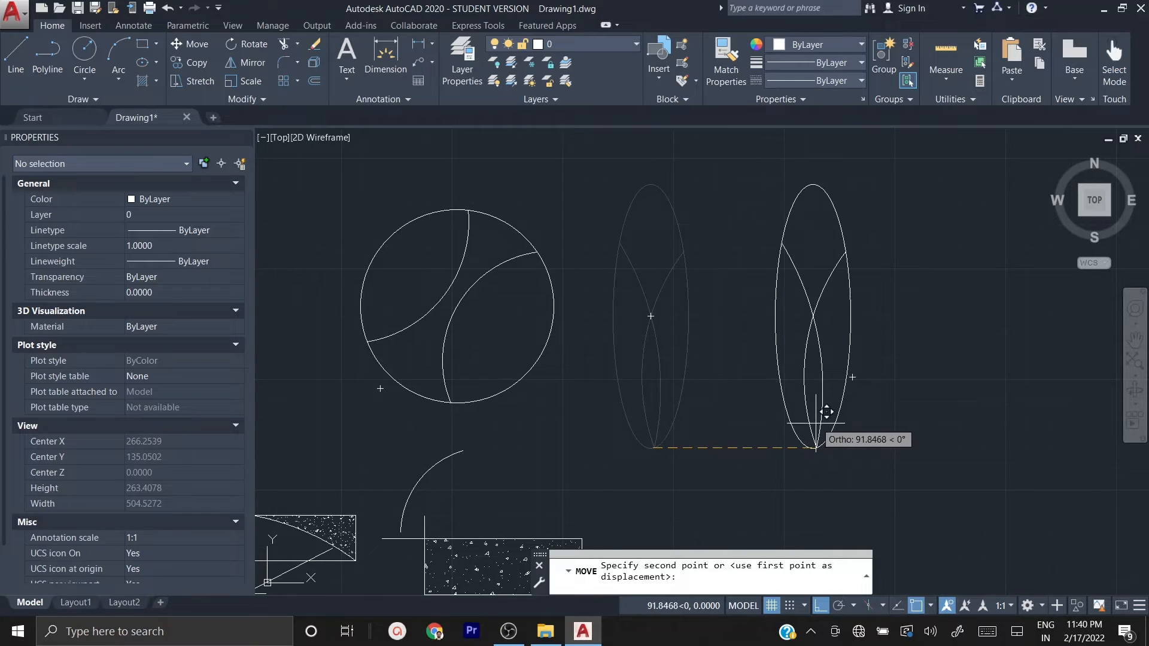
scroll(816, 423, down, 1)
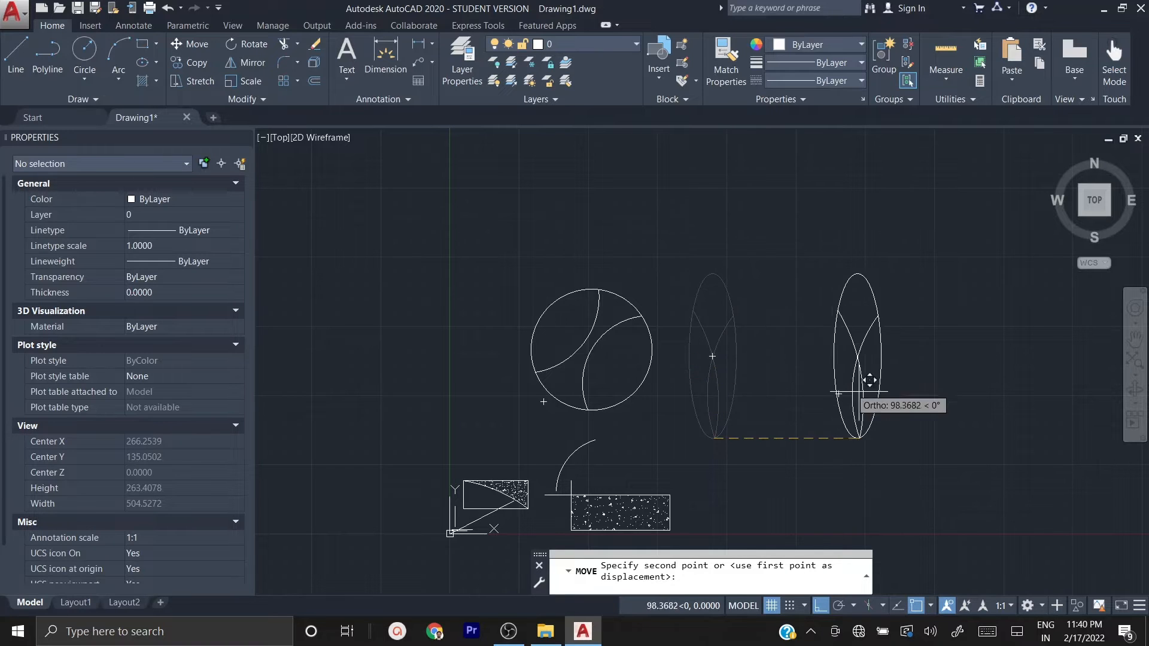
click(821, 608)
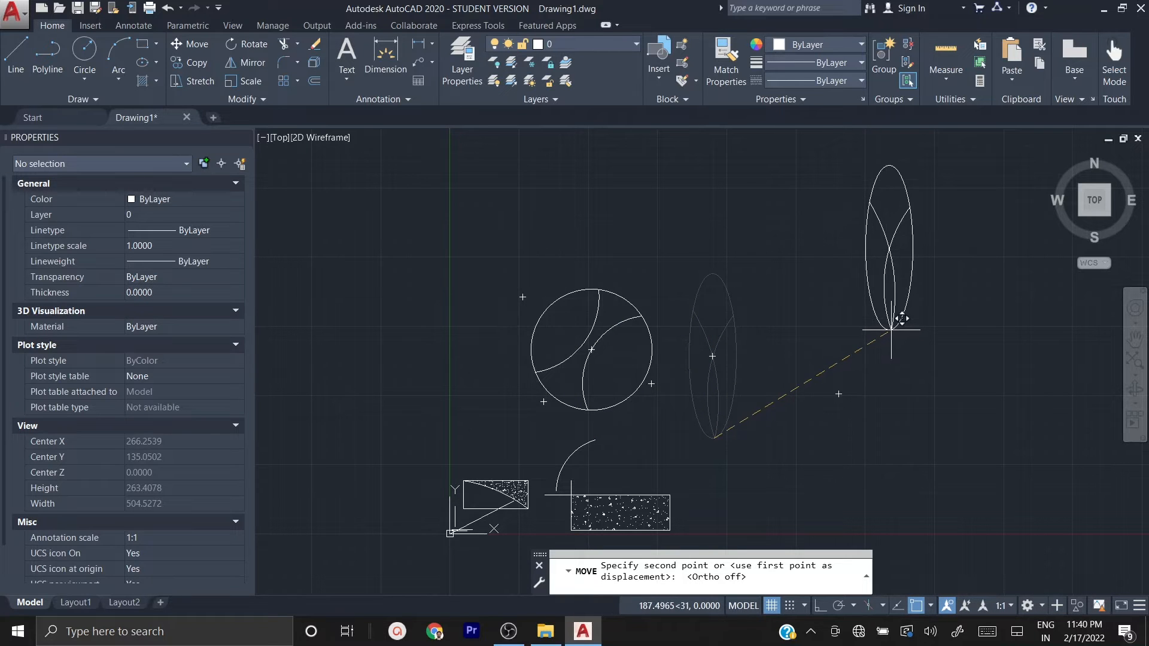
click(892, 329)
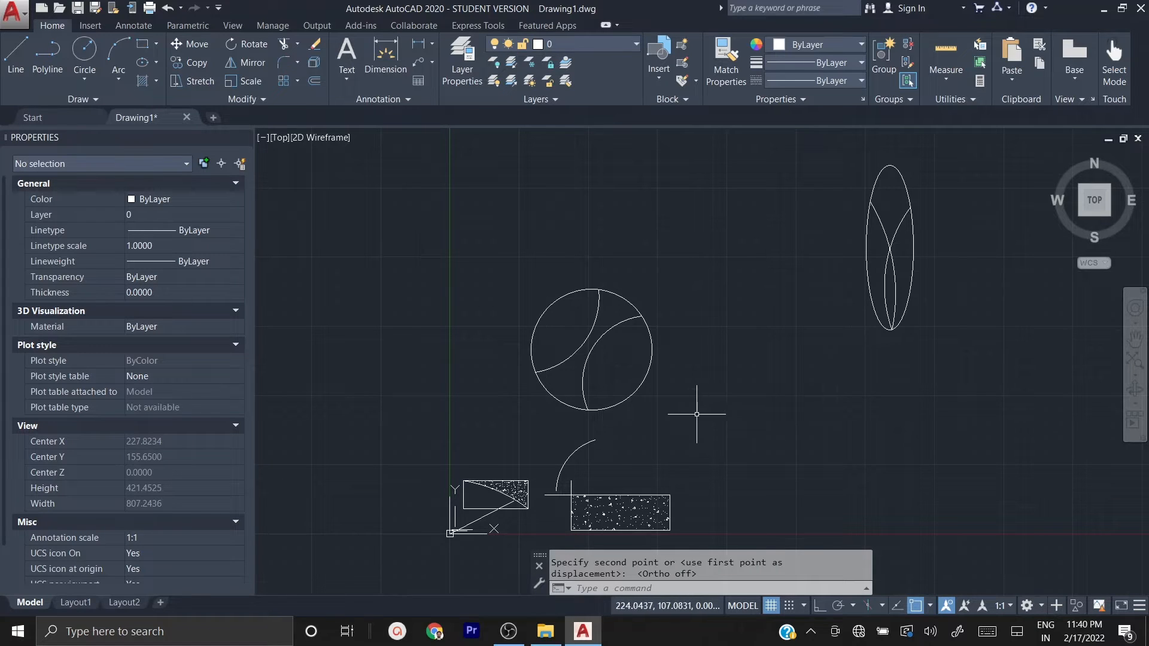
Step: Copy the ellipse and its two arcs horizontally about 158 units from a base point beside the ellipse's lower end, with Ortho on
scroll(688, 413, down, 2)
click(751, 213)
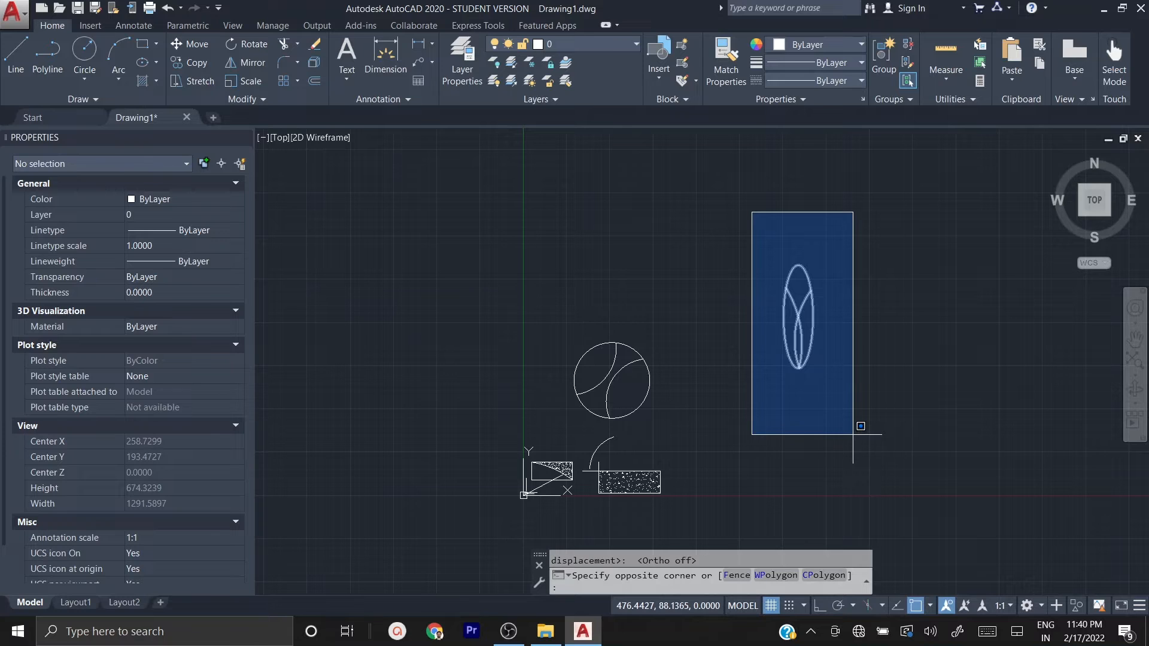
click(852, 435)
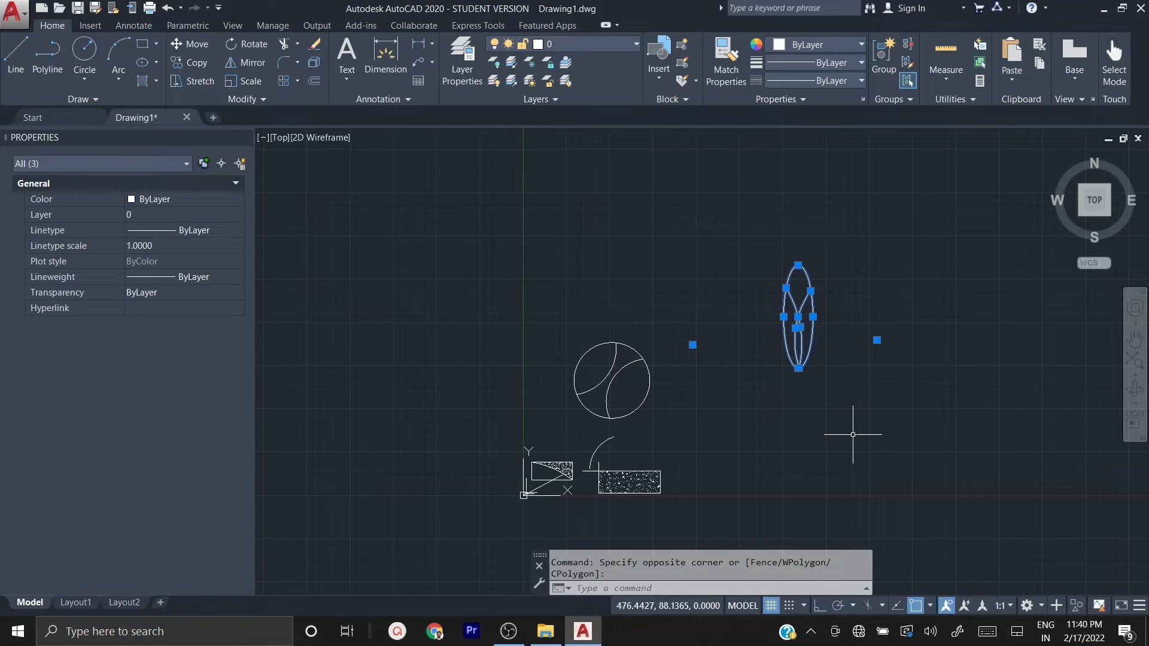
text(c)
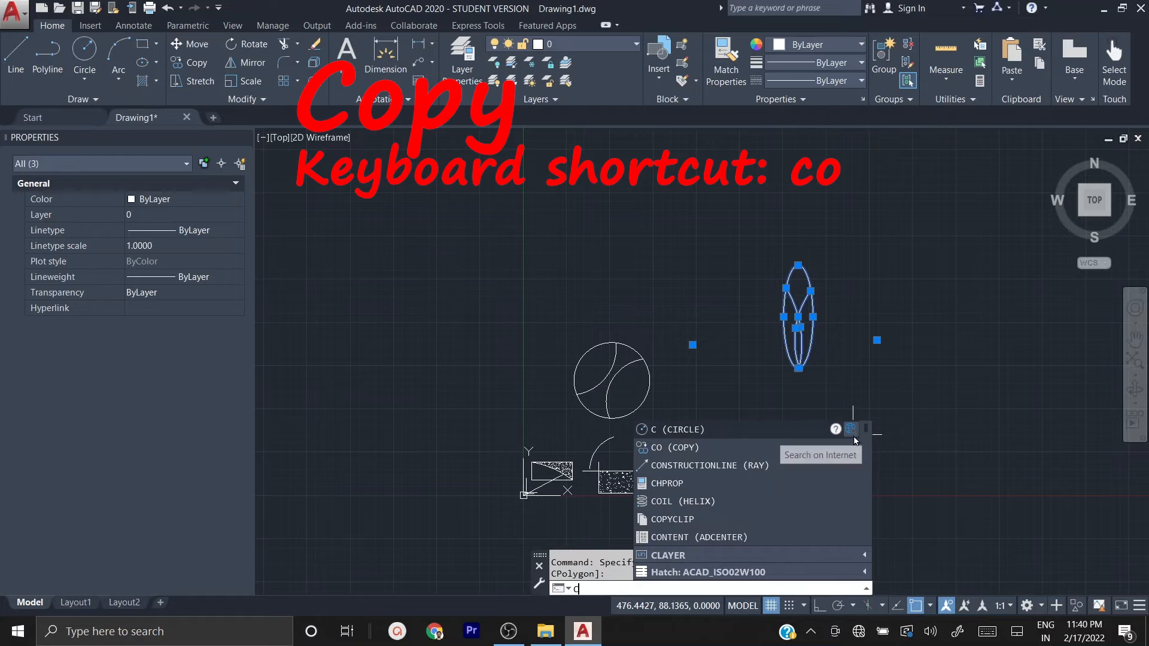
text(o)
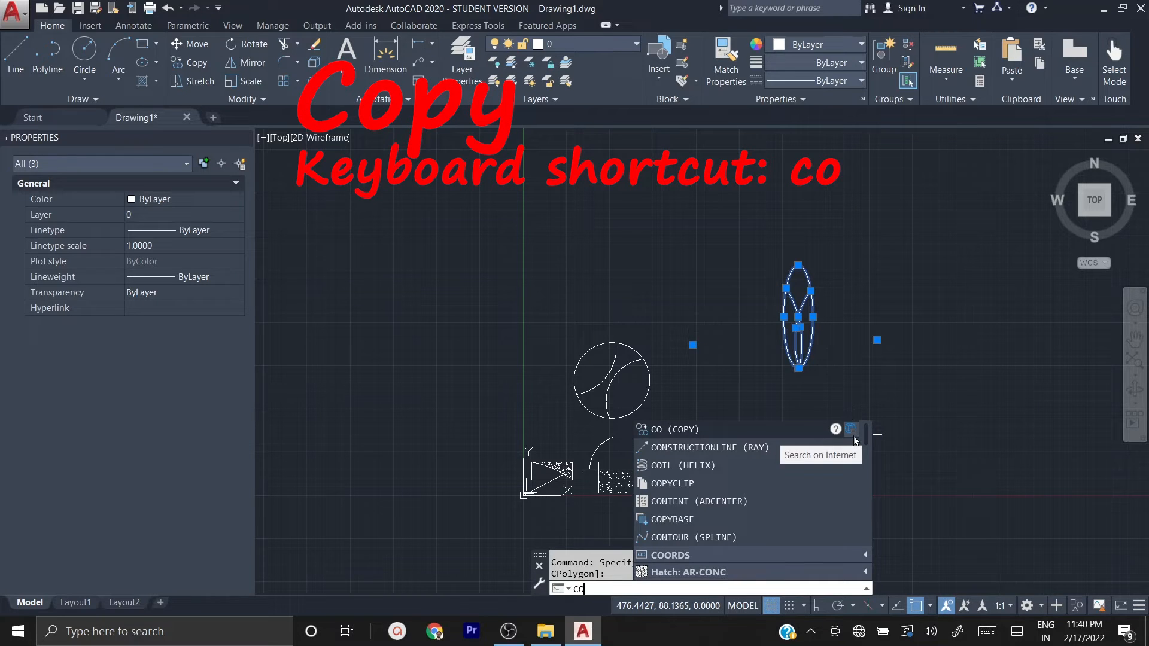
key(Return)
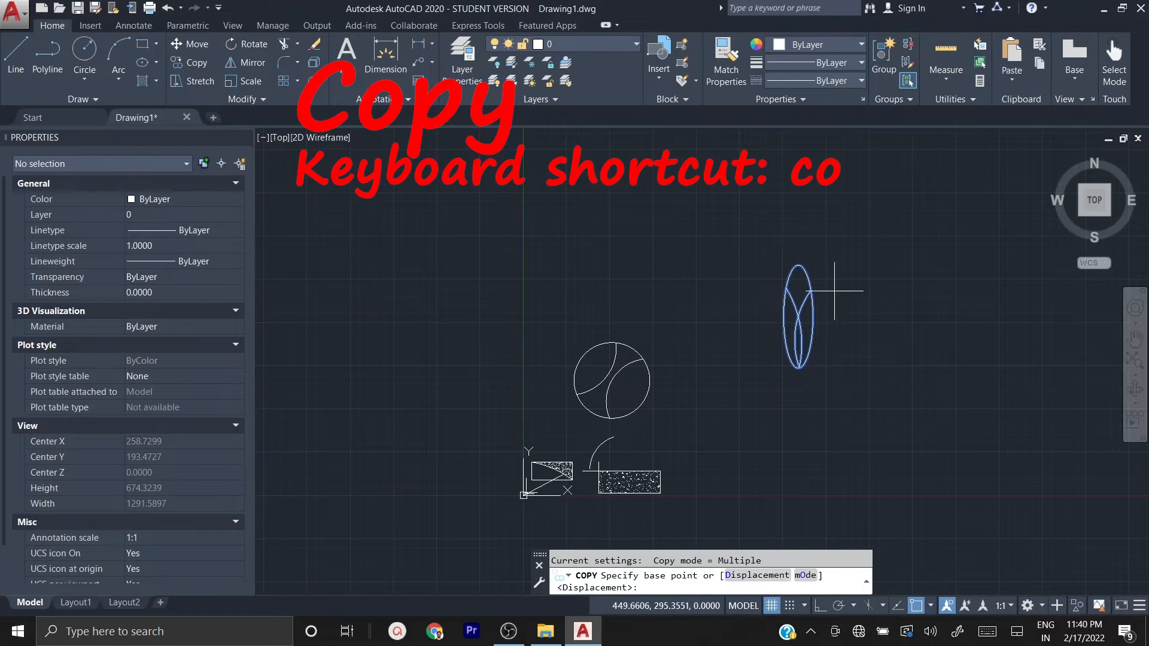
scroll(823, 305, up, 2)
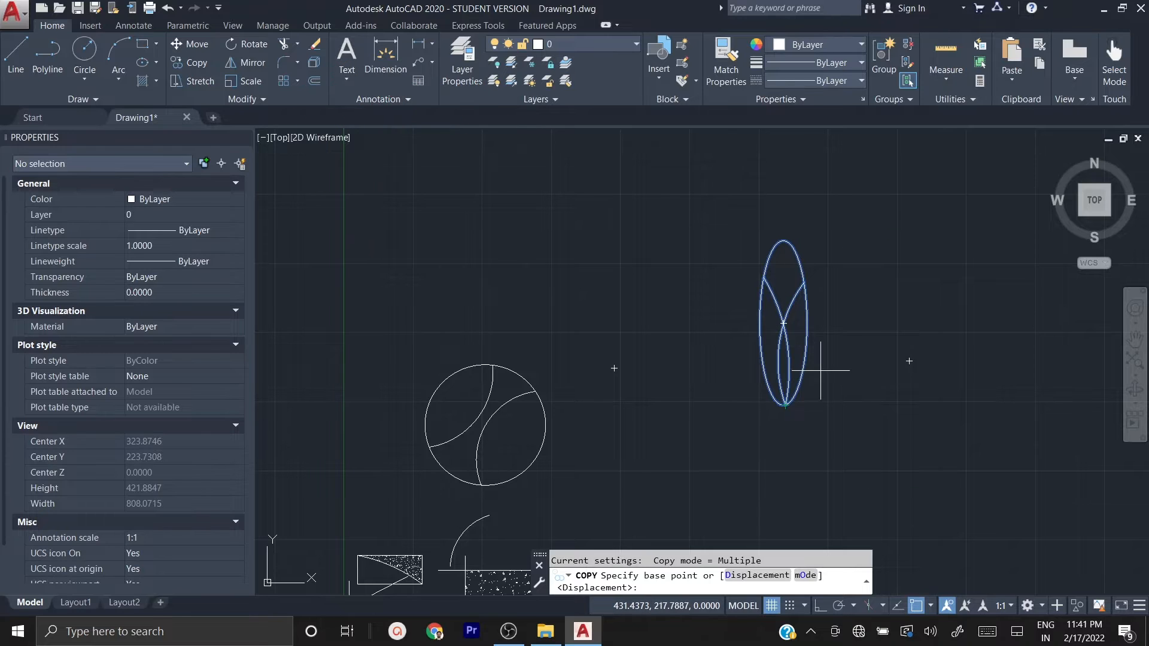
click(863, 419)
middle_drag(879, 410, 789, 396)
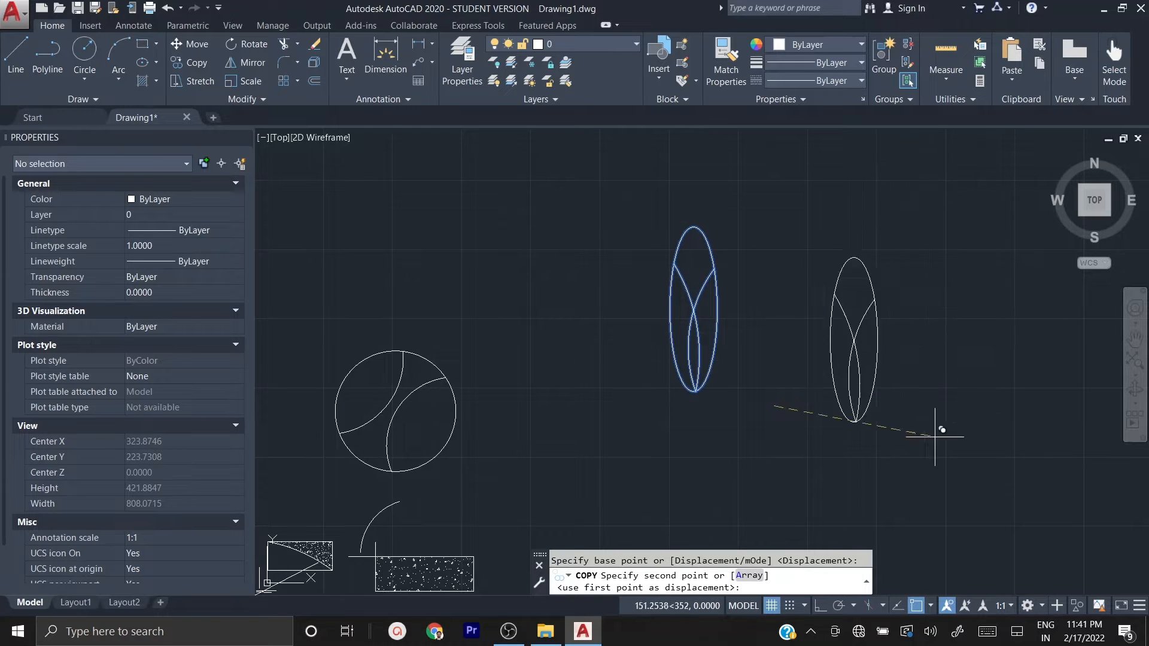
click(820, 606)
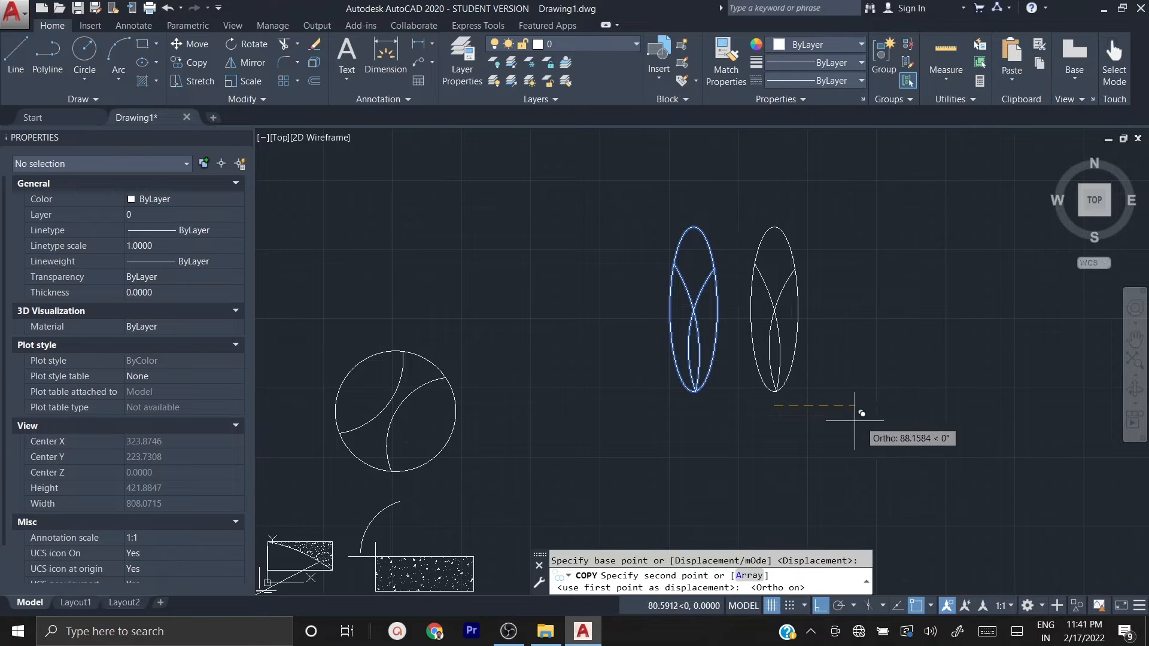
middle_drag(875, 408, 732, 371)
scroll(733, 371, down, 2)
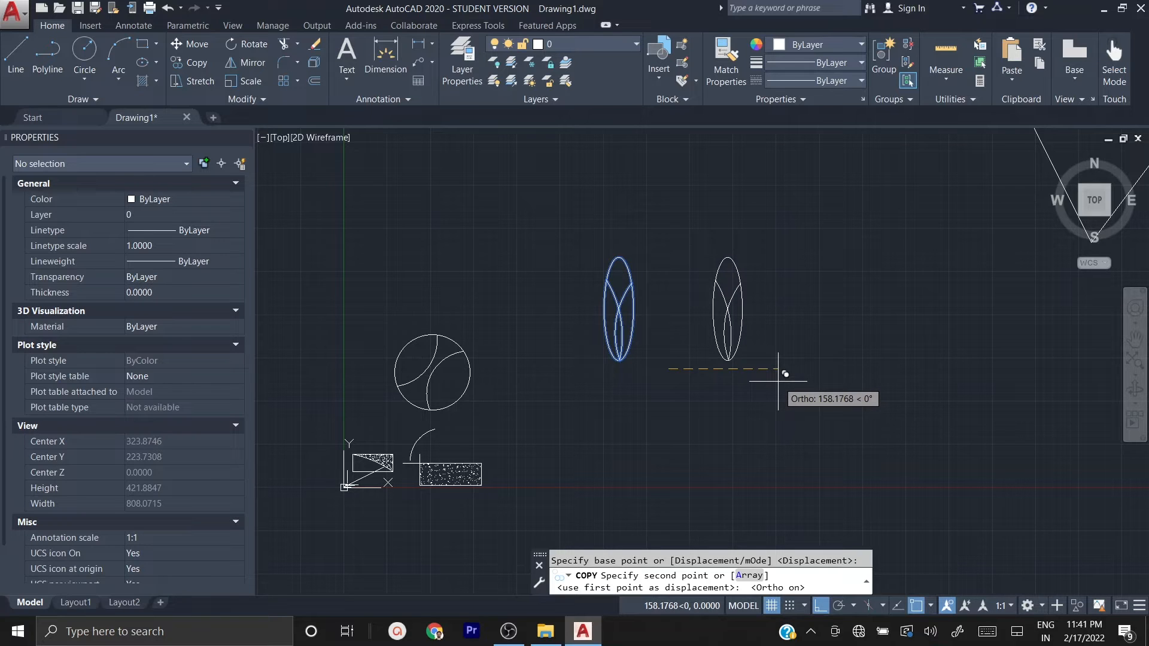
click(777, 380)
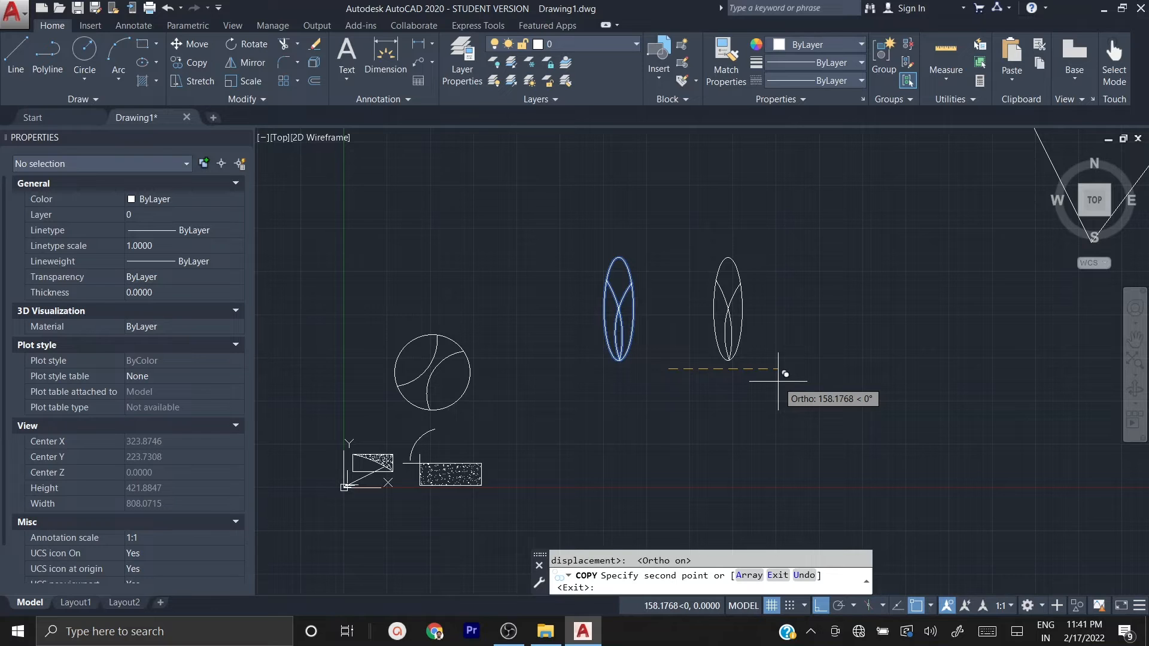
Step: Place three more copies of the ellipse in the same row, two of them about 309 and 465 units from the base point
click(882, 361)
click(992, 364)
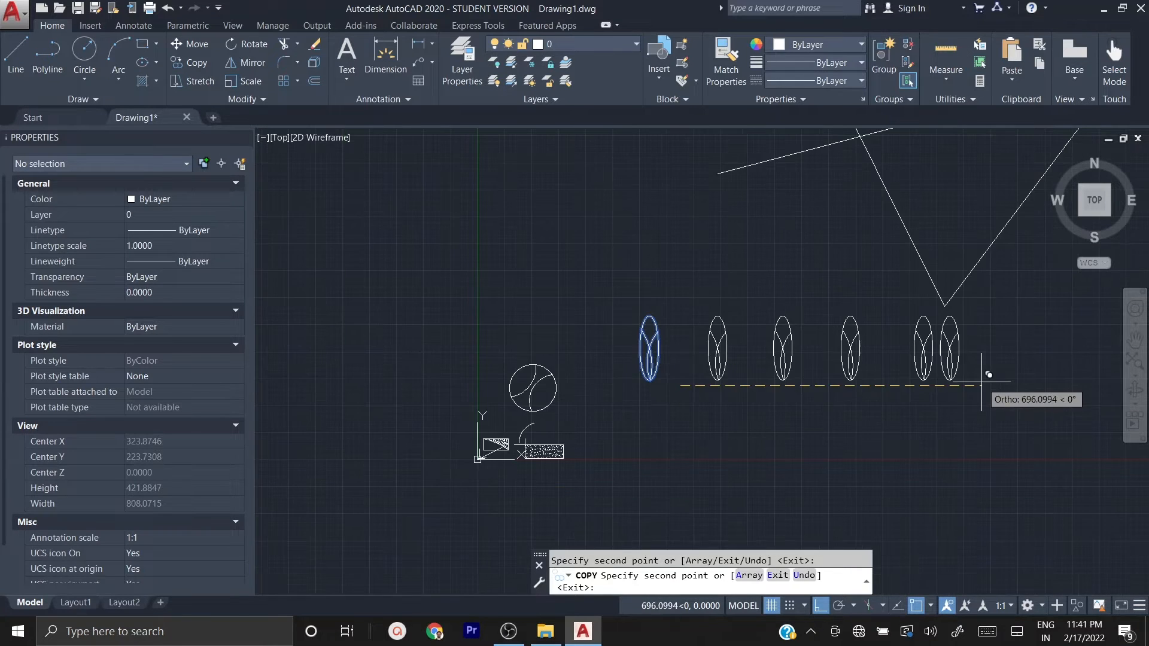
key(Escape)
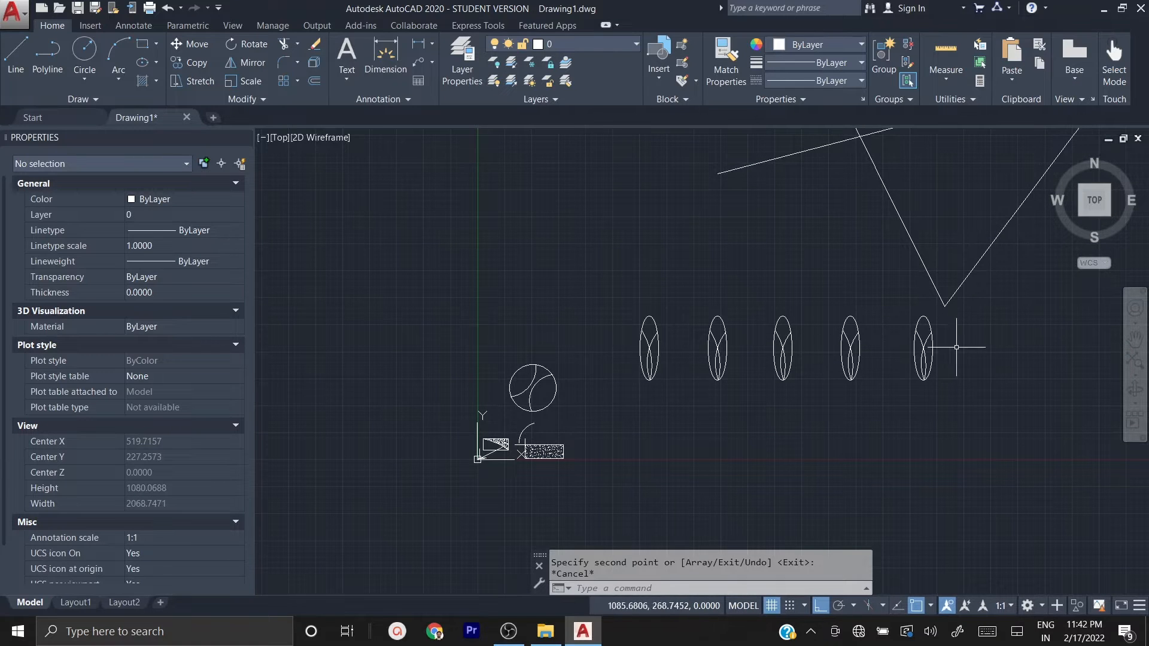
Step: Mirror the row of five ellipses with their arcs across a vertical line just right of the last ellipse, keeping the source objects
click(962, 382)
click(608, 365)
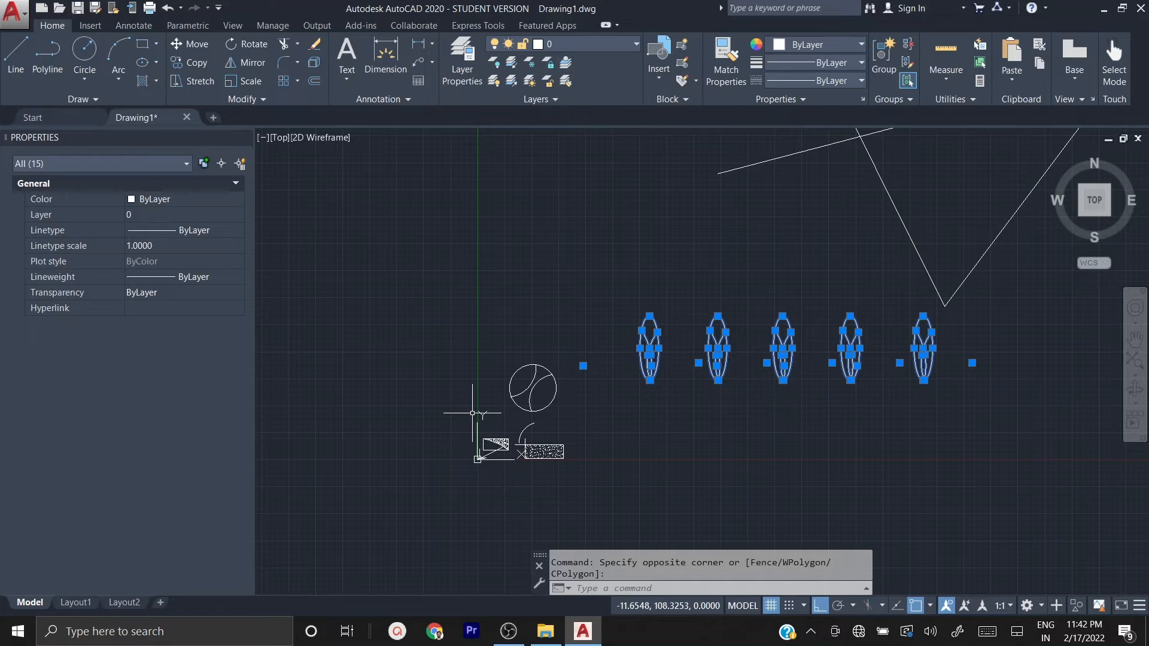
text(MI)
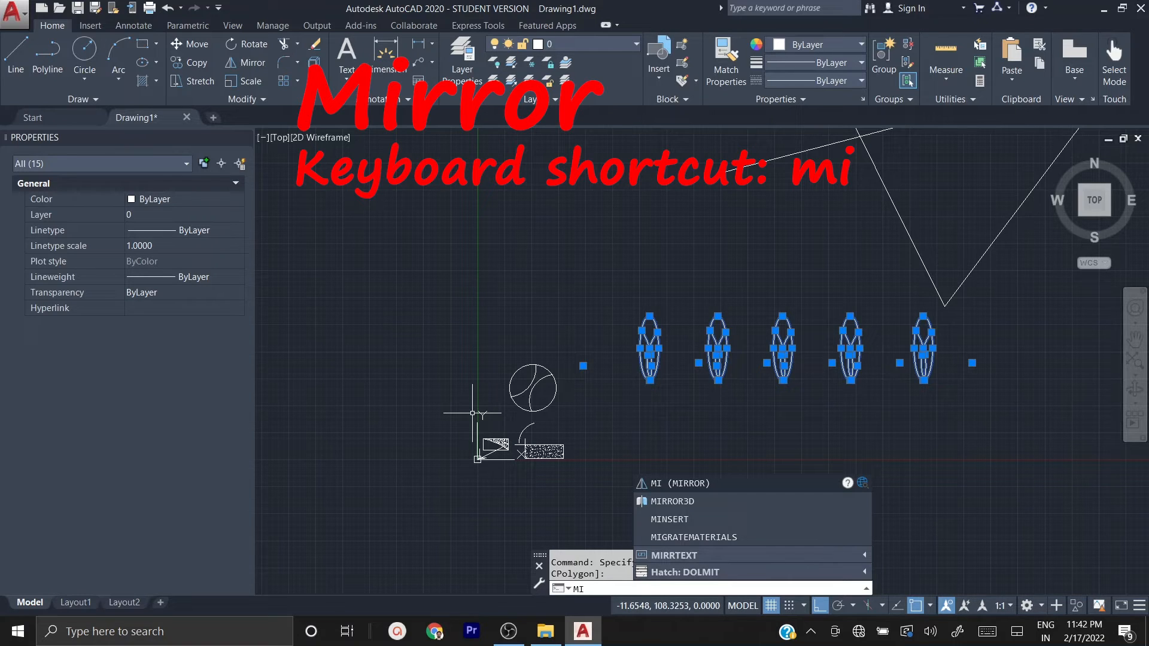
key(Return)
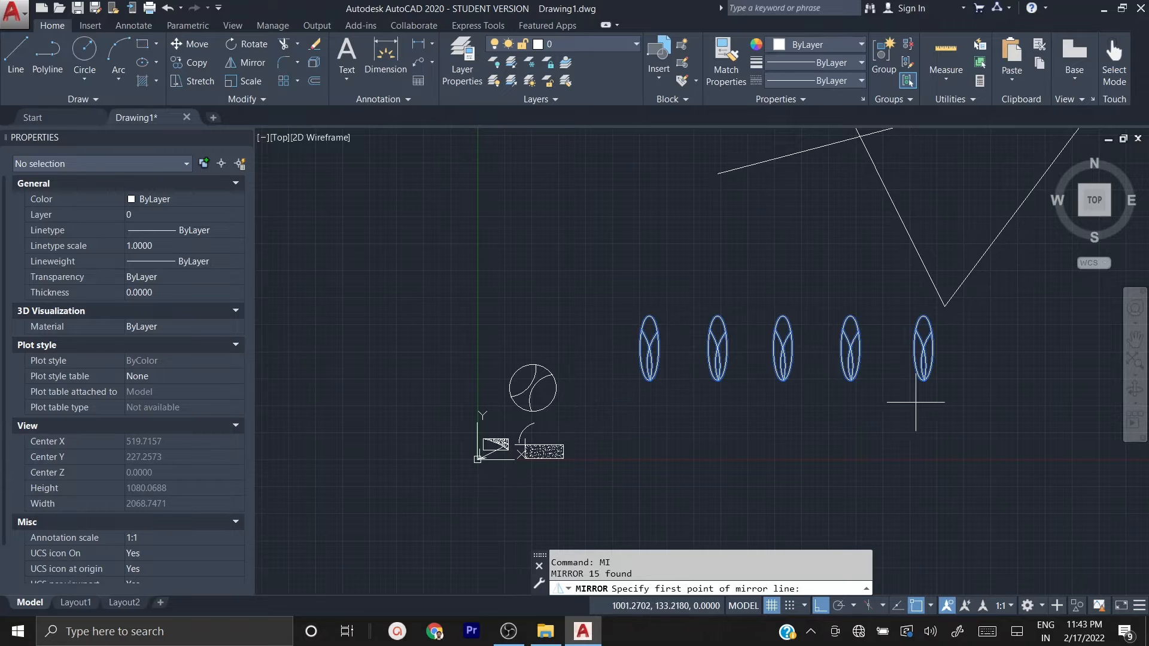
click(977, 397)
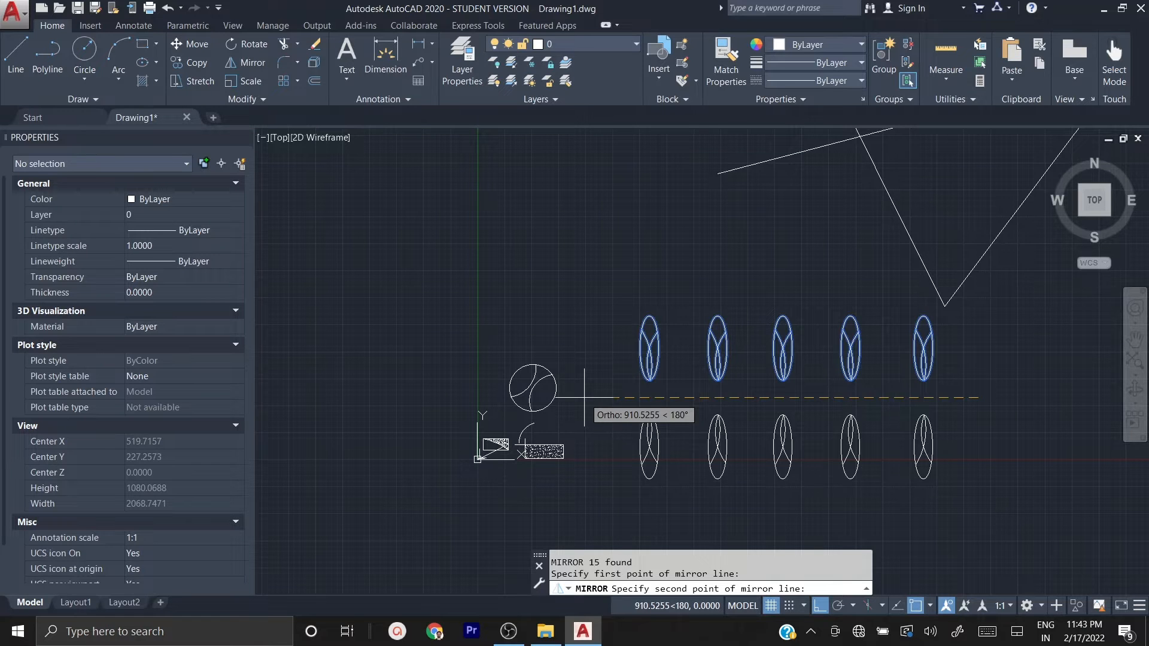
middle_drag(940, 396, 633, 437)
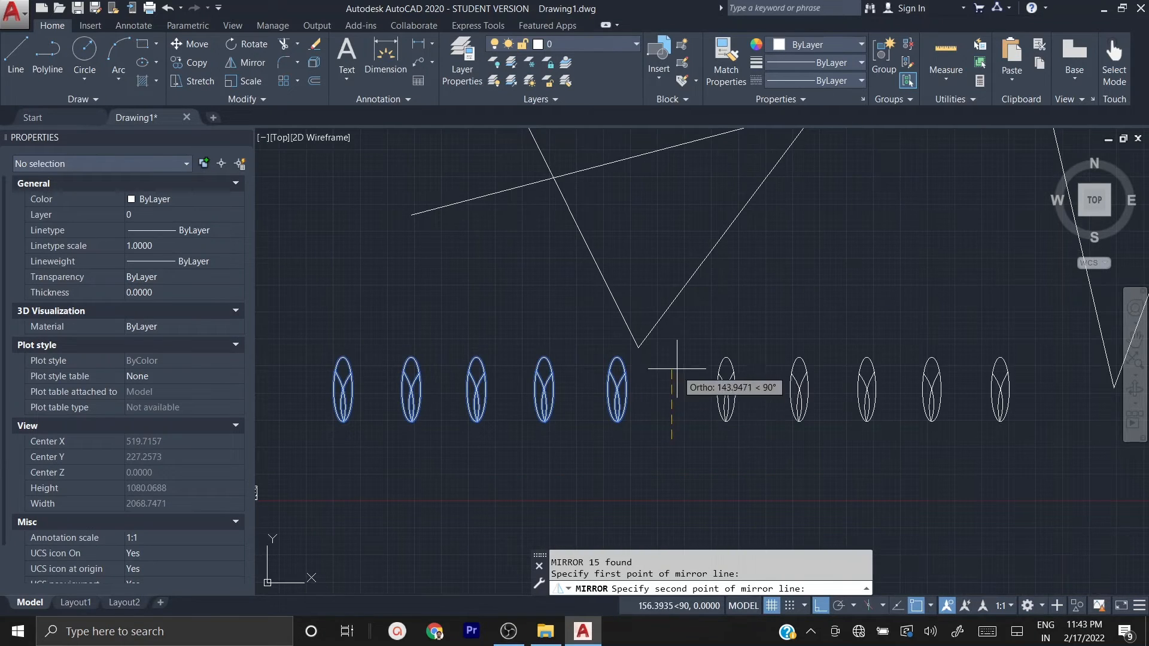
click(669, 213)
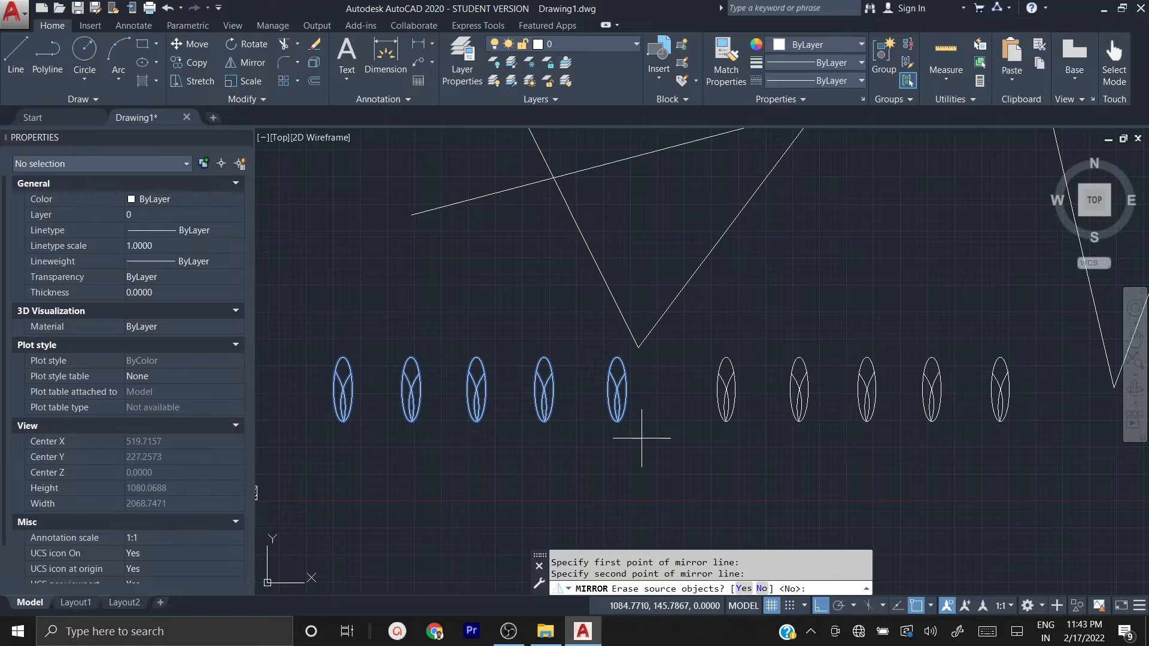
scroll(643, 438, down, 2)
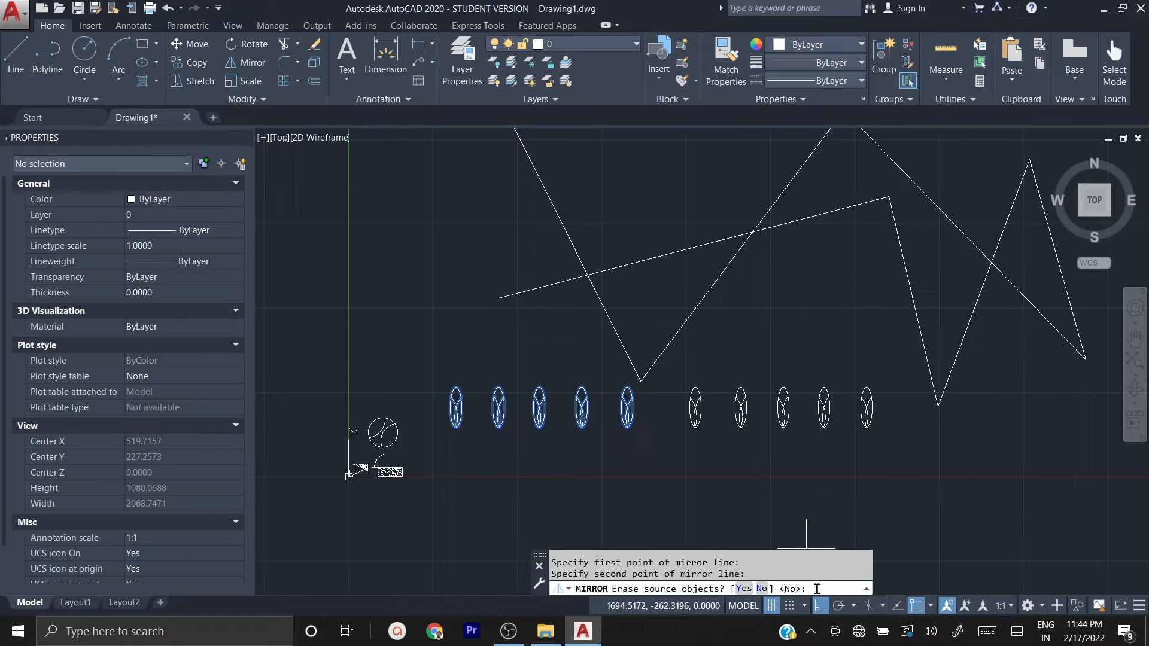
key(Return)
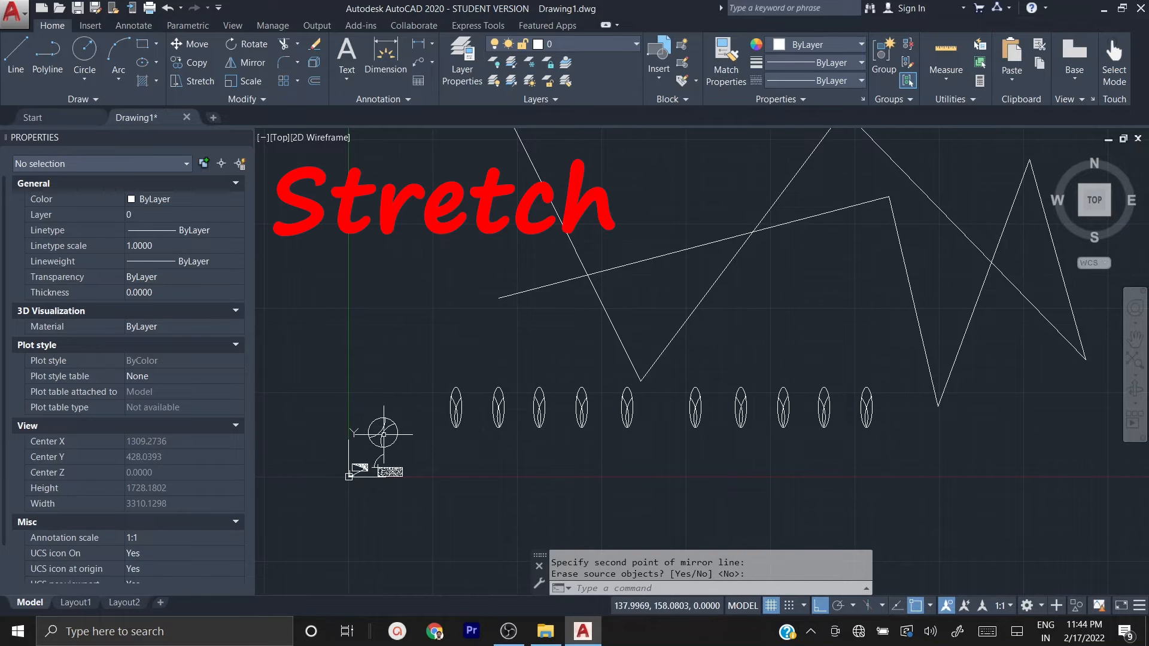
Step: Stretch the upper endpoint of the arc meeting the leftmost ellipse's right side straight up about 158 units, and clear the selection
scroll(441, 406, up, 5)
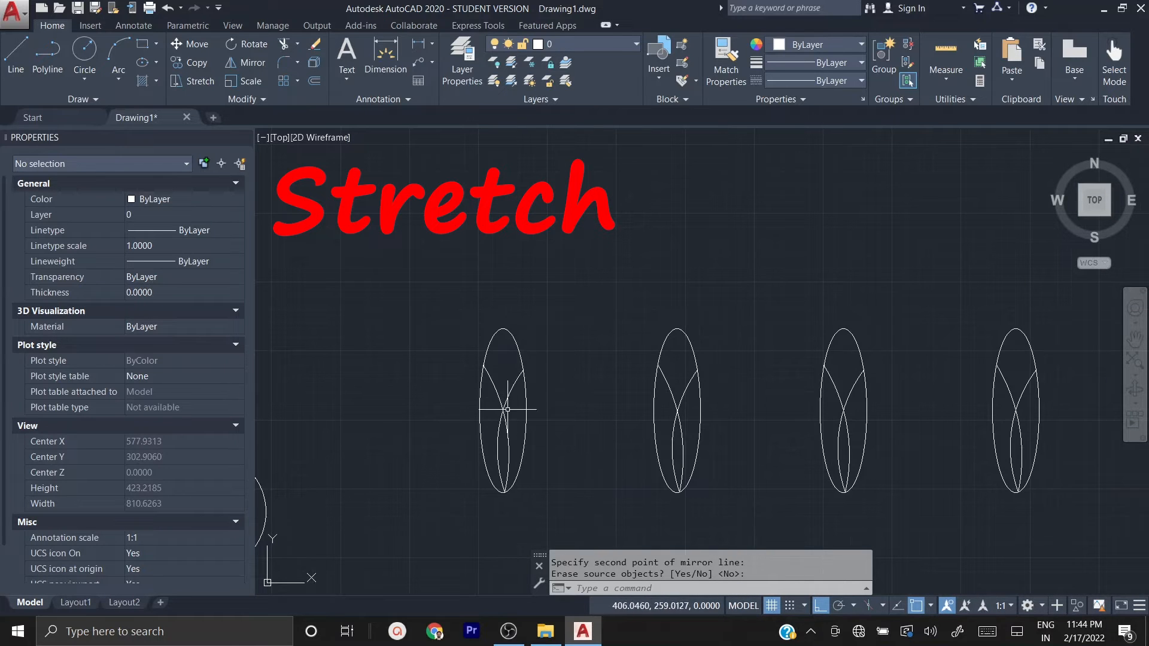
click(511, 386)
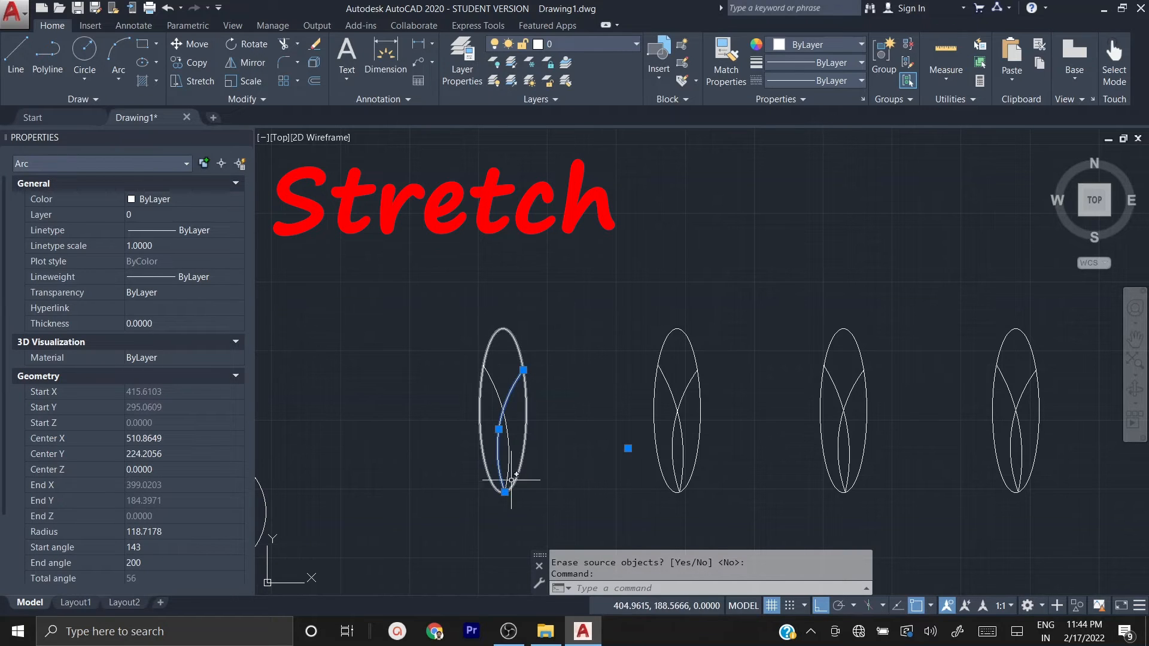
mouse_move(523, 371)
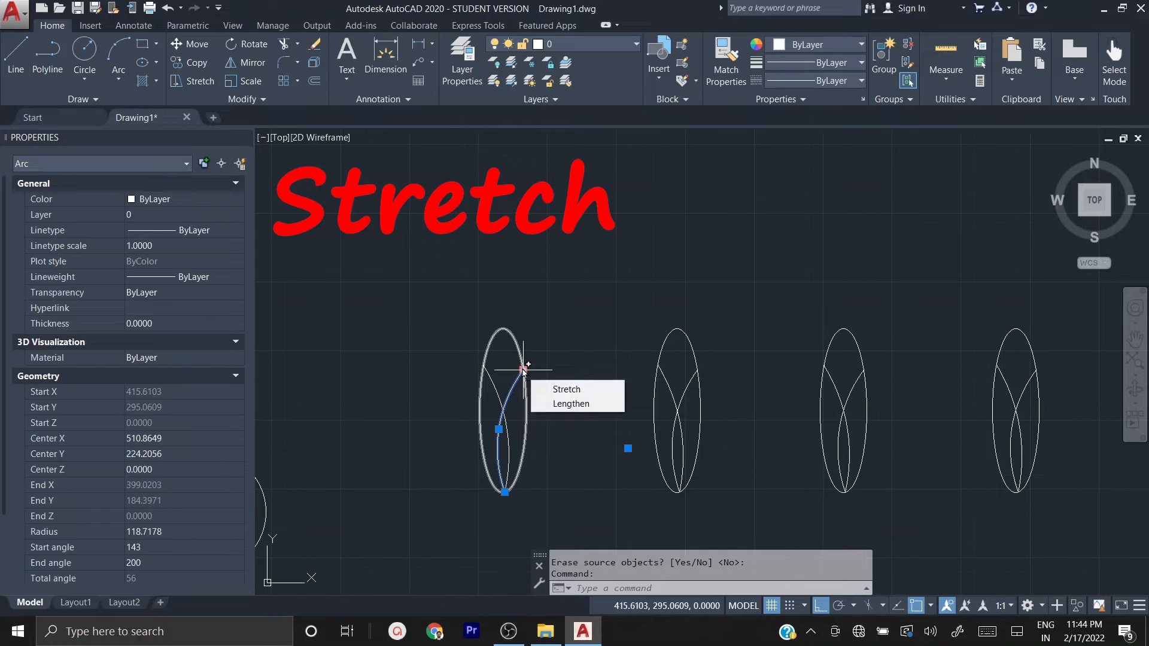
click(523, 370)
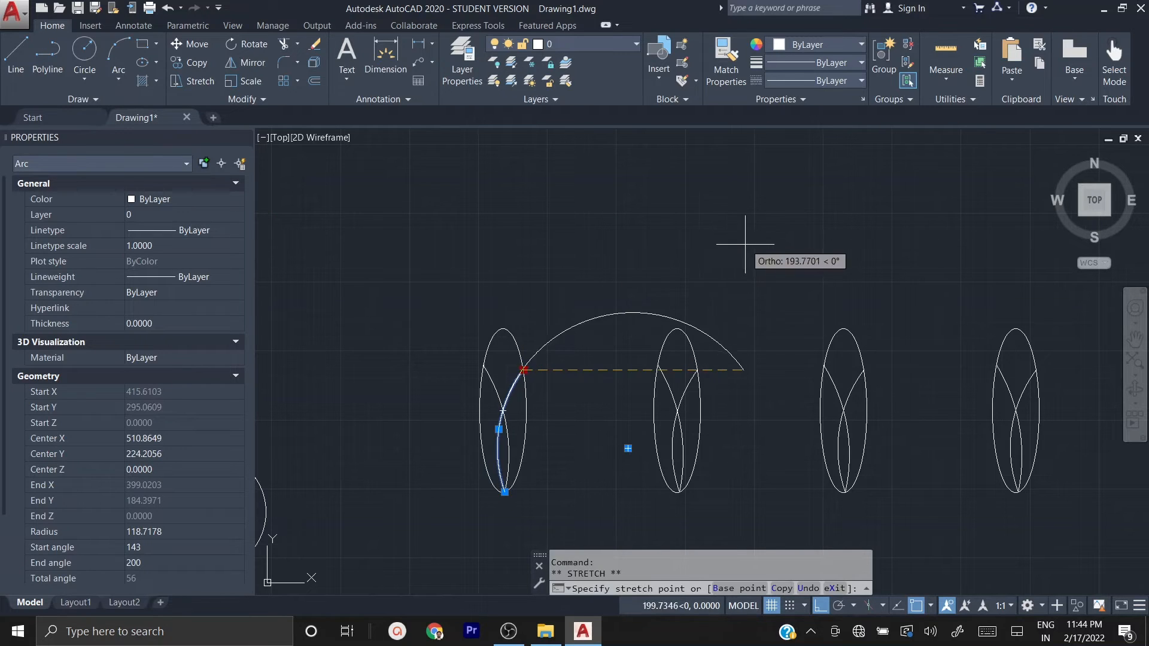
click(640, 195)
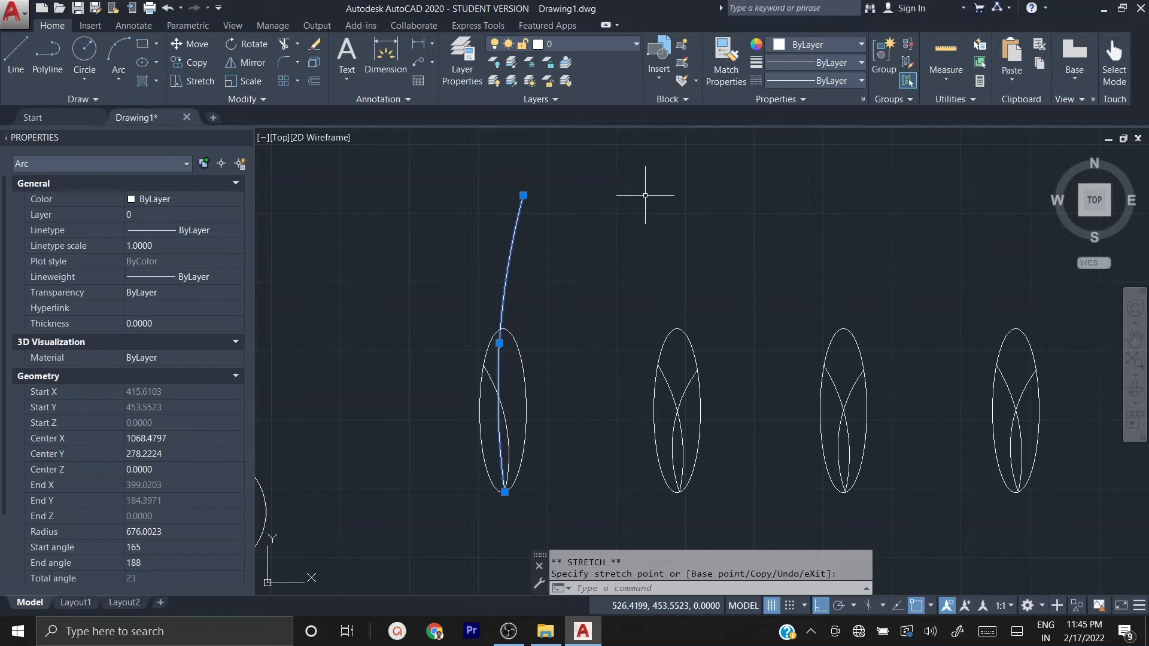
key(Escape)
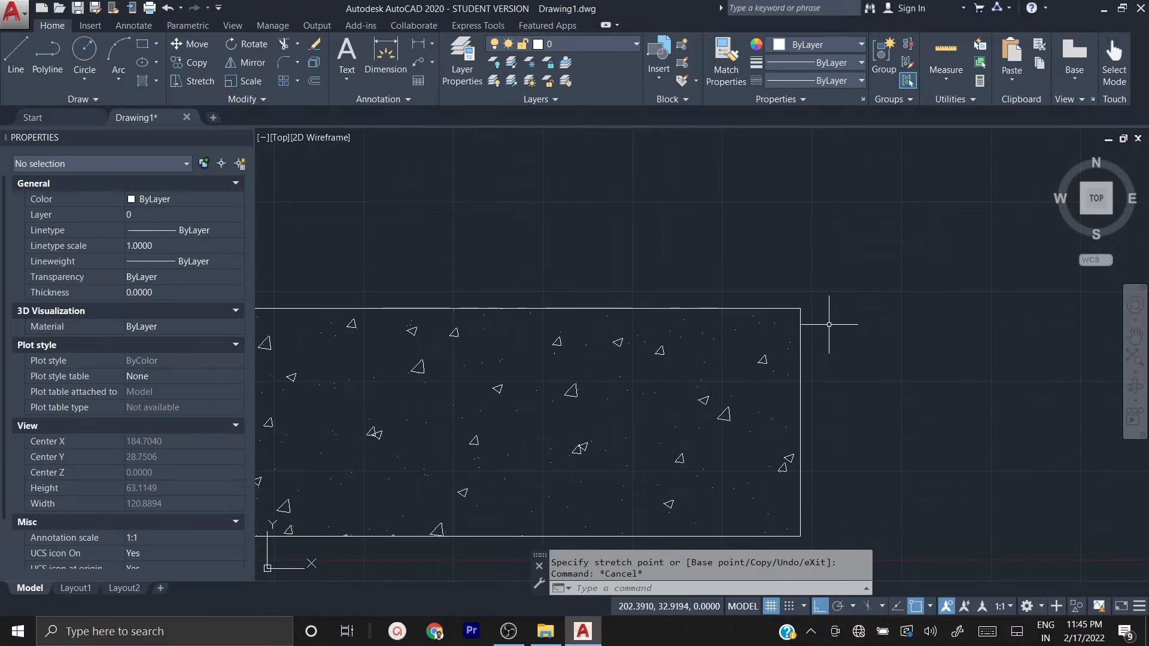
Step: Fillet the lower-right corner of the large hatched rectangle with a radius of 2
scroll(862, 237, down, 2)
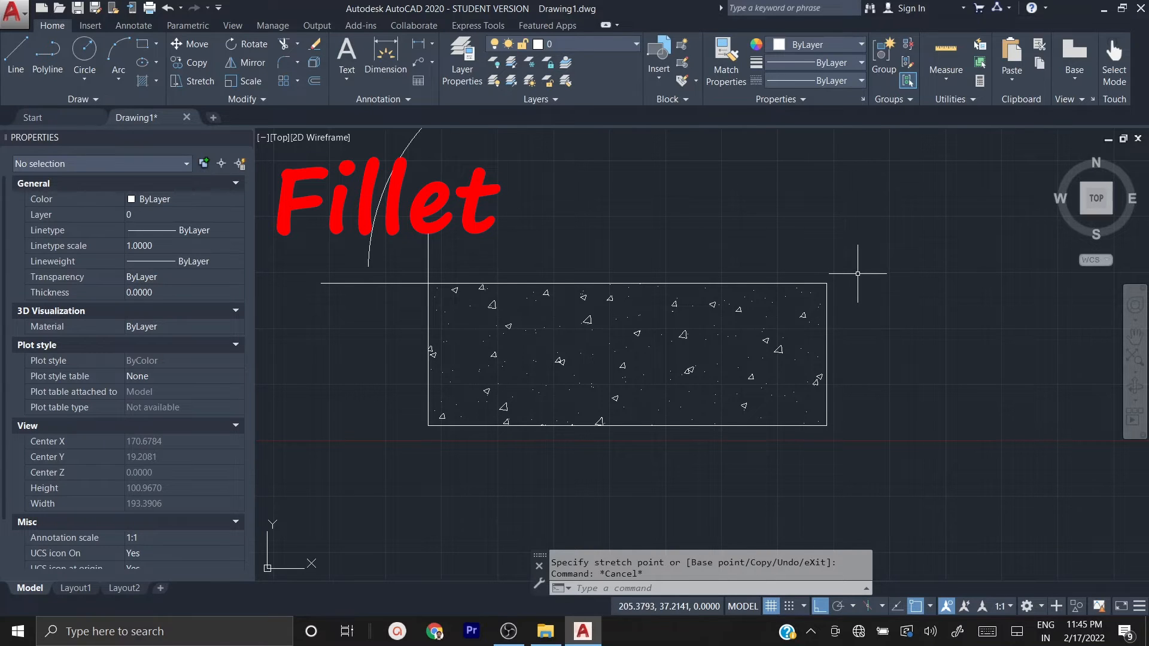
scroll(858, 274, up, 2)
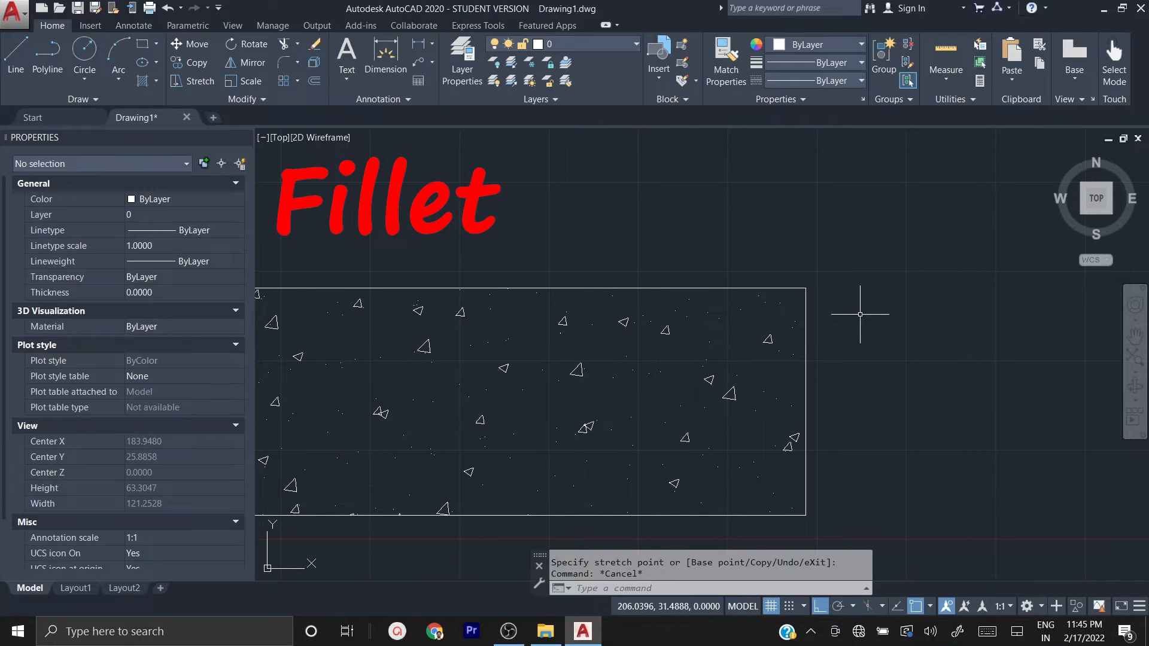
text(fi)
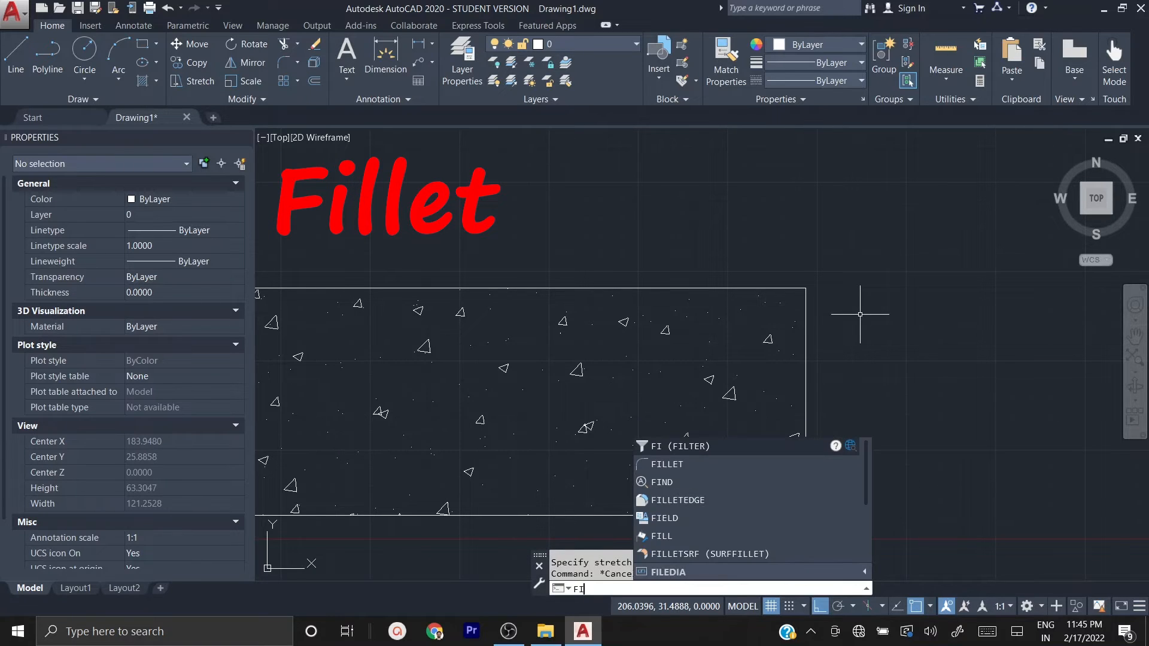
text(LLET)
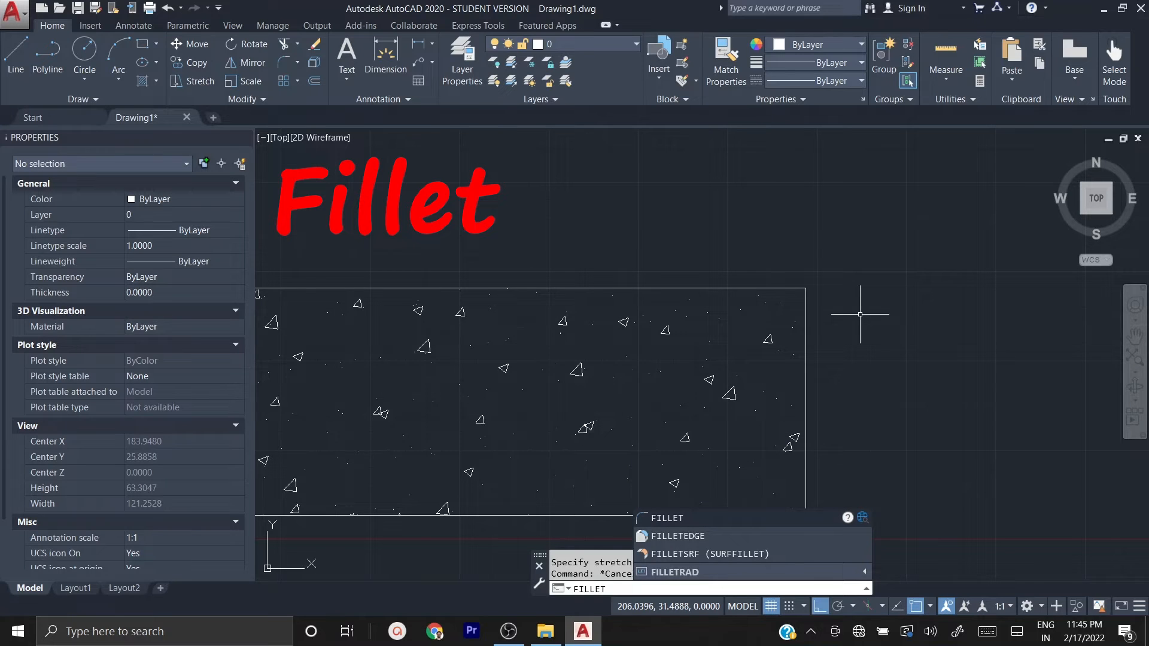
key(Return)
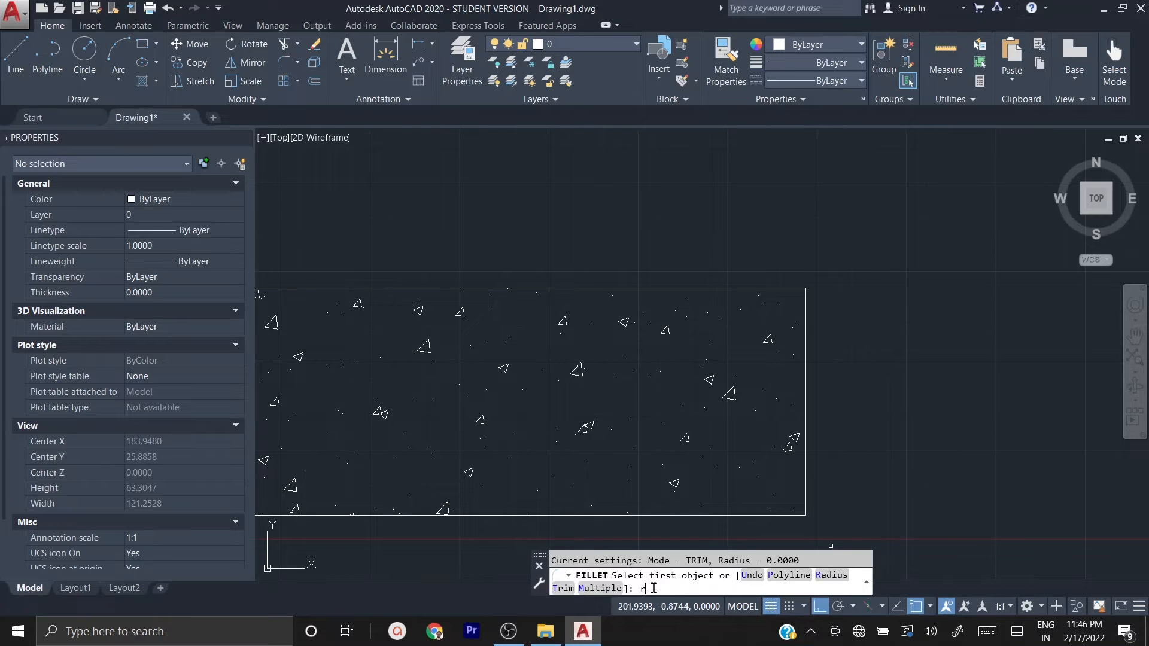
key(Return)
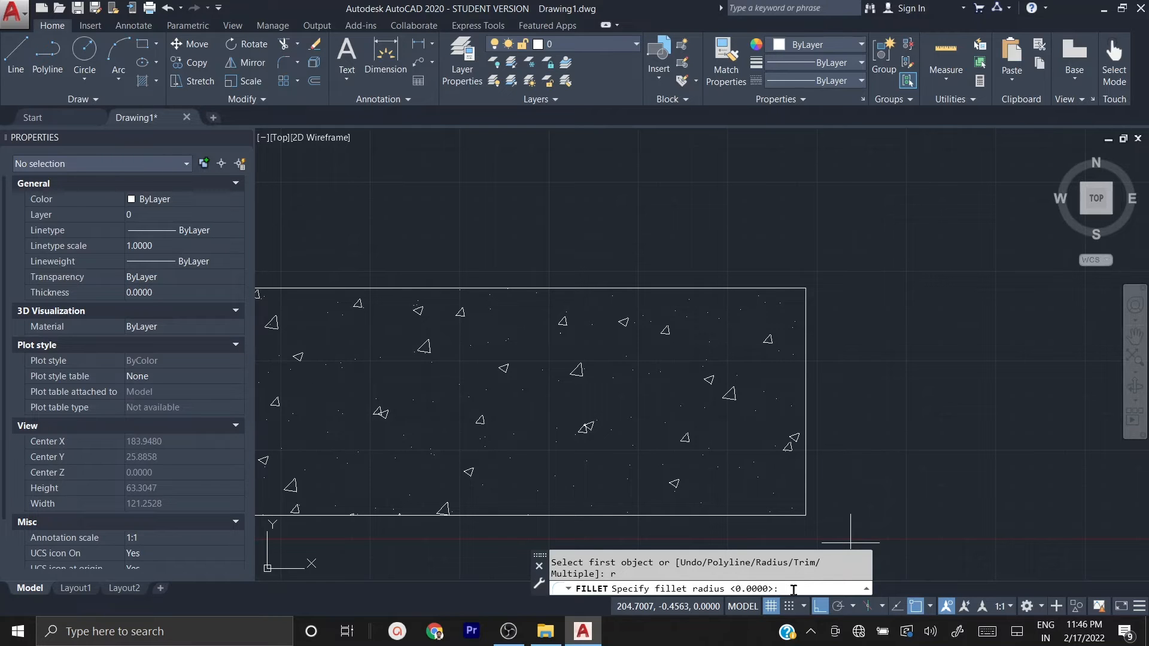
text(2)
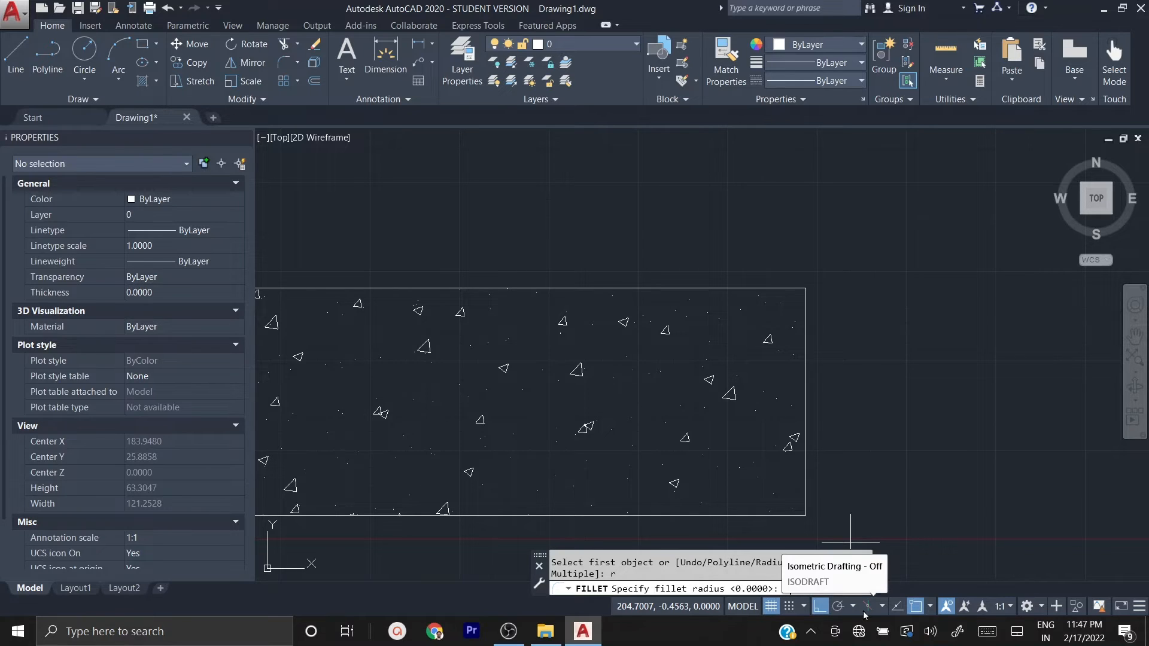
text(2)
key(Return)
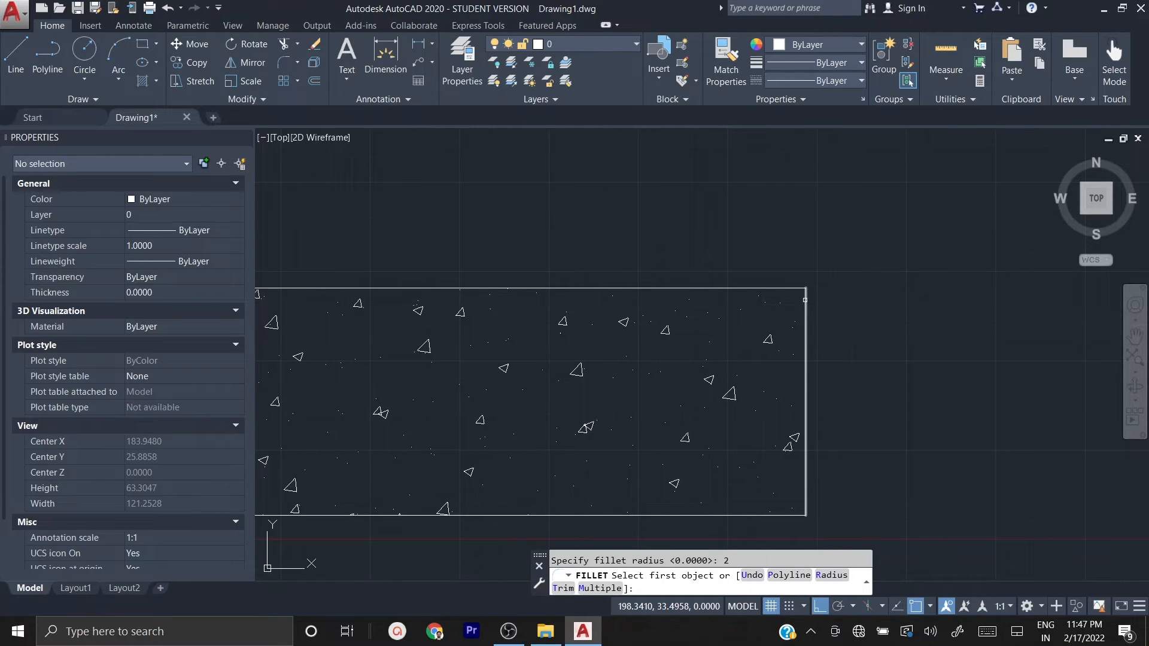
click(804, 299)
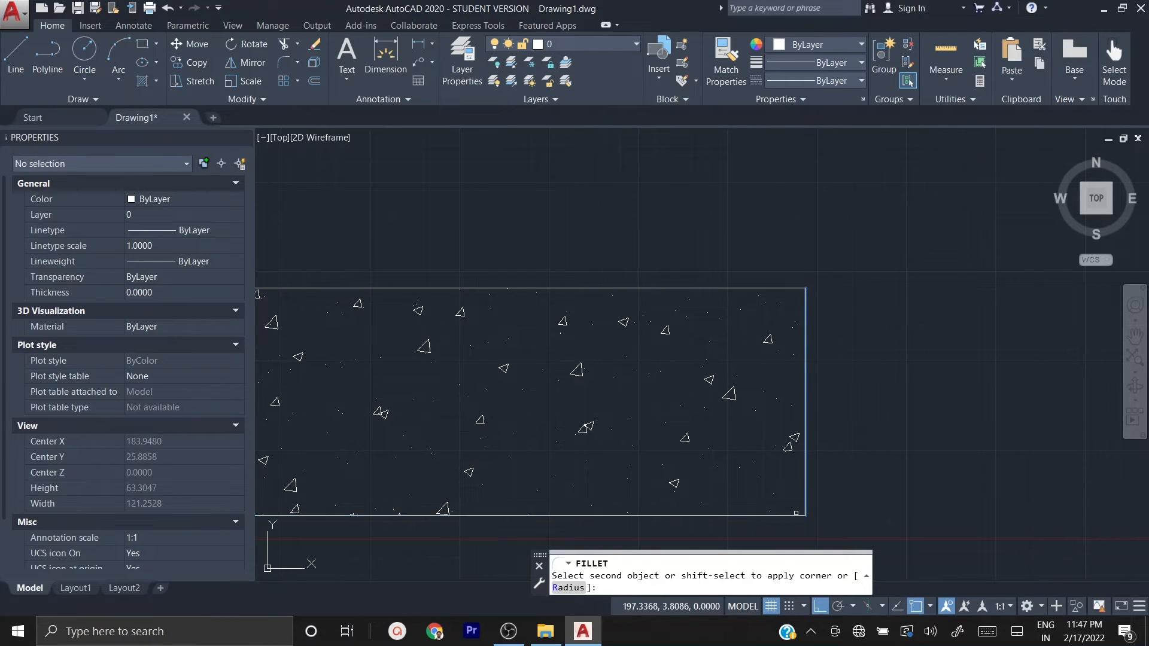
click(780, 514)
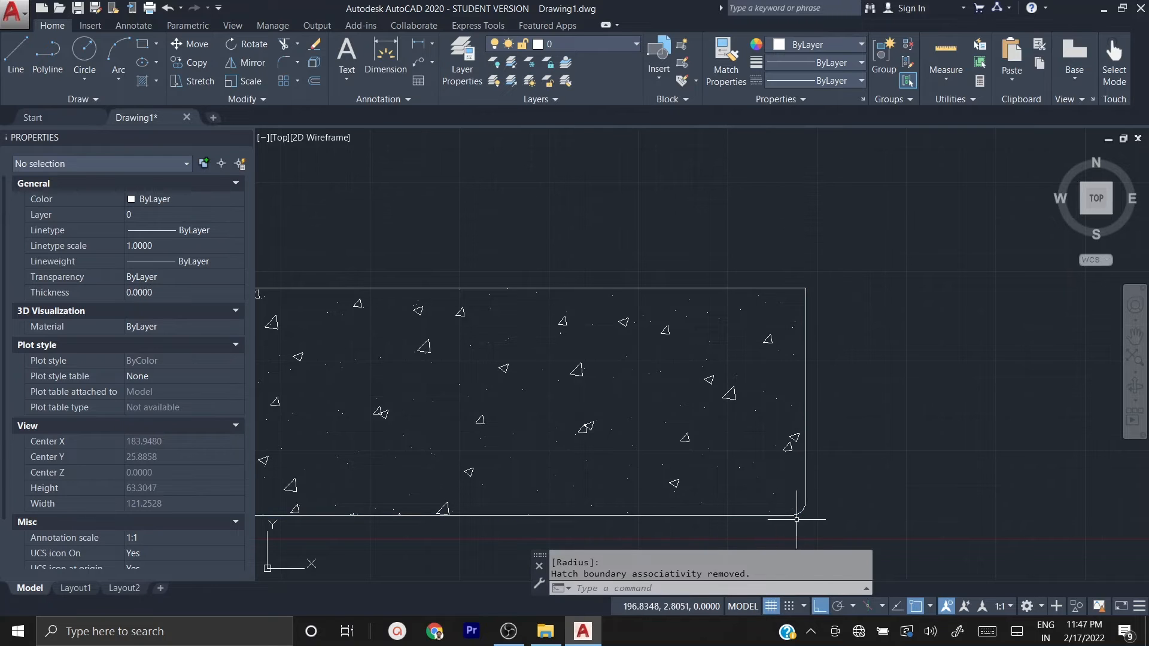
scroll(799, 526, up, 4)
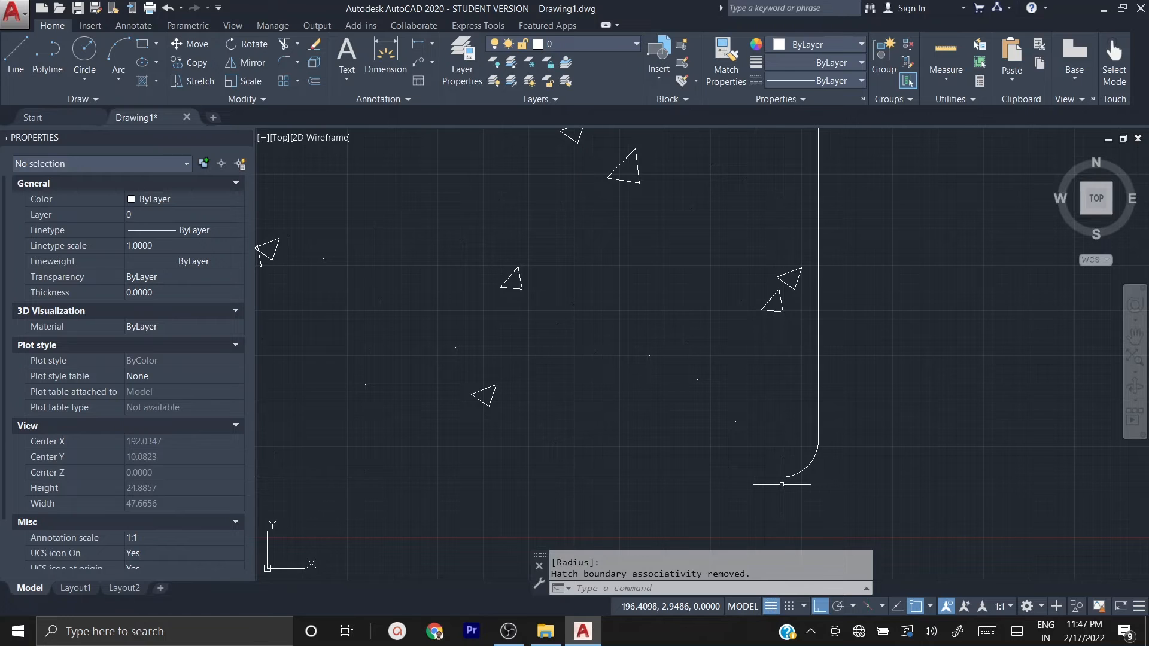
scroll(782, 484, down, 4)
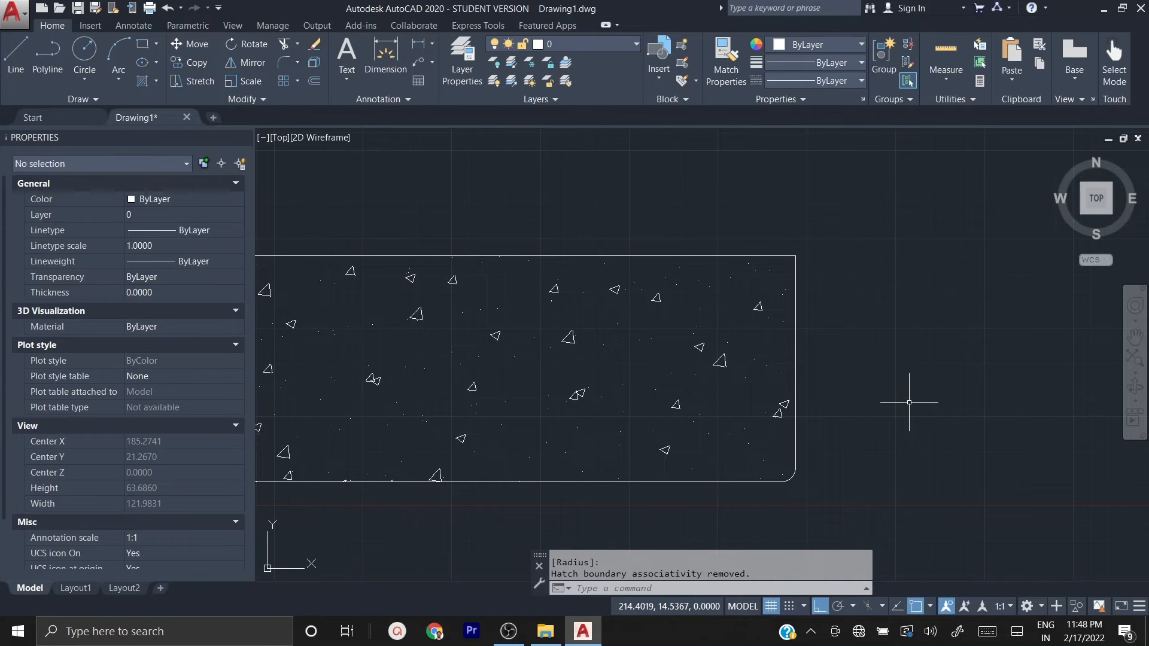
Step: Fillet the upper-right corner of the large hatched rectangle with a radius of 5
text(FILLET)
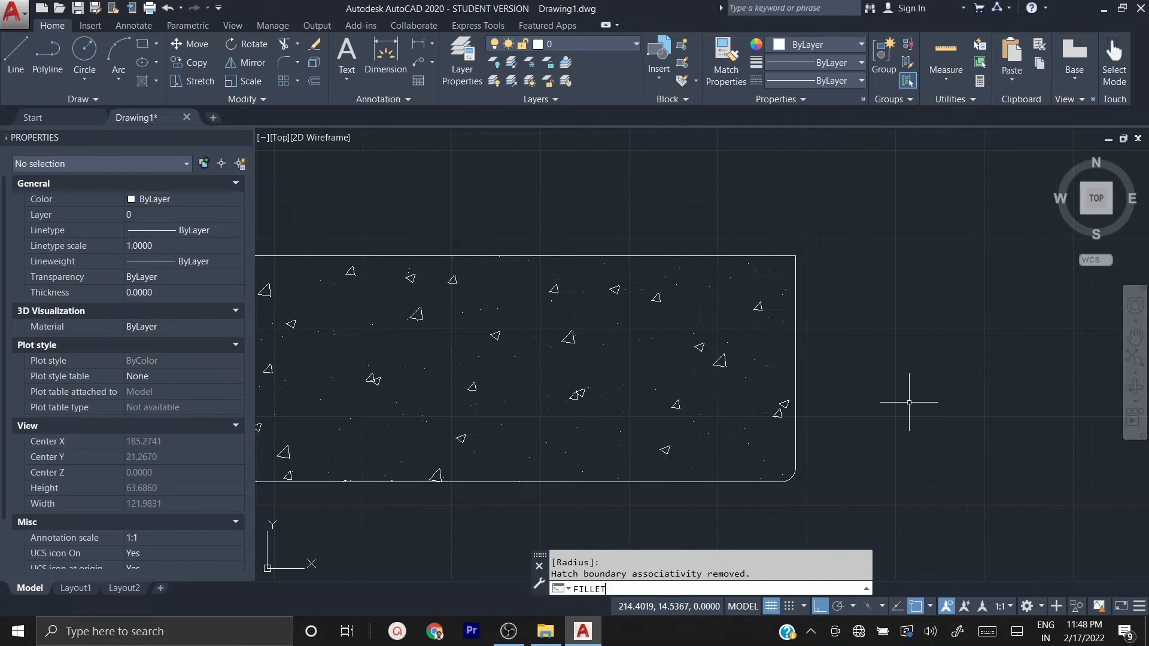
key(BackSpace)
key(BackSpace)
key(BackSpace)
key(BackSpace)
key(BackSpace)
key(BackSpace)
text(ARC)
key(BackSpace)
key(BackSpace)
key(BackSpace)
text(FILLET)
key(Return)
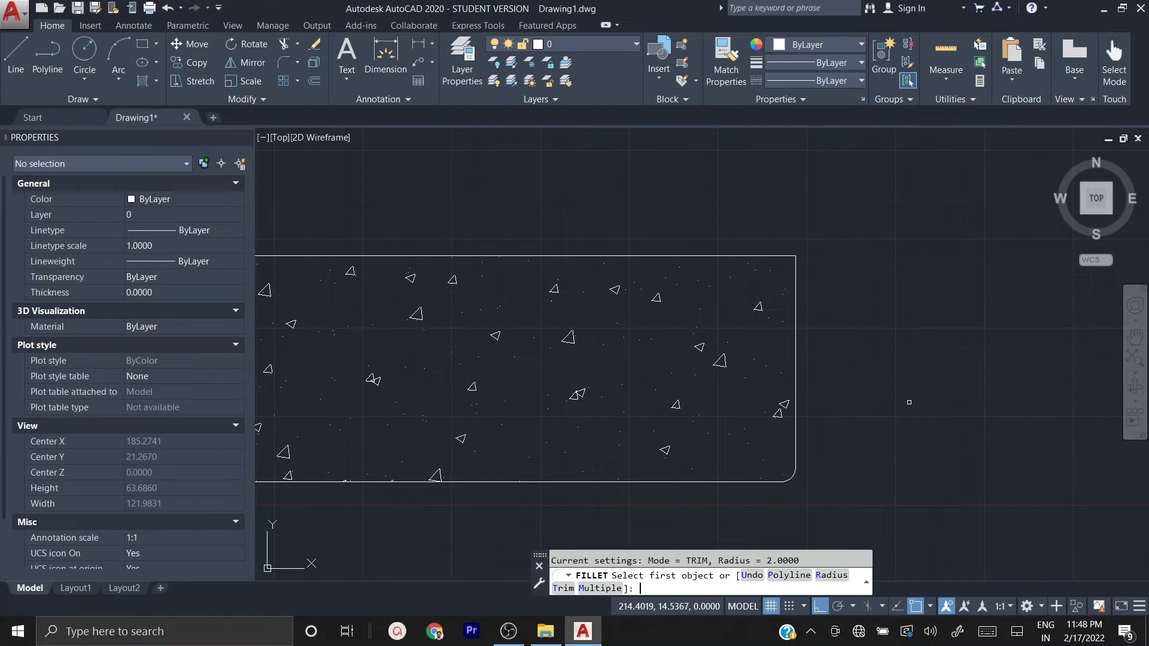
text(r)
key(Return)
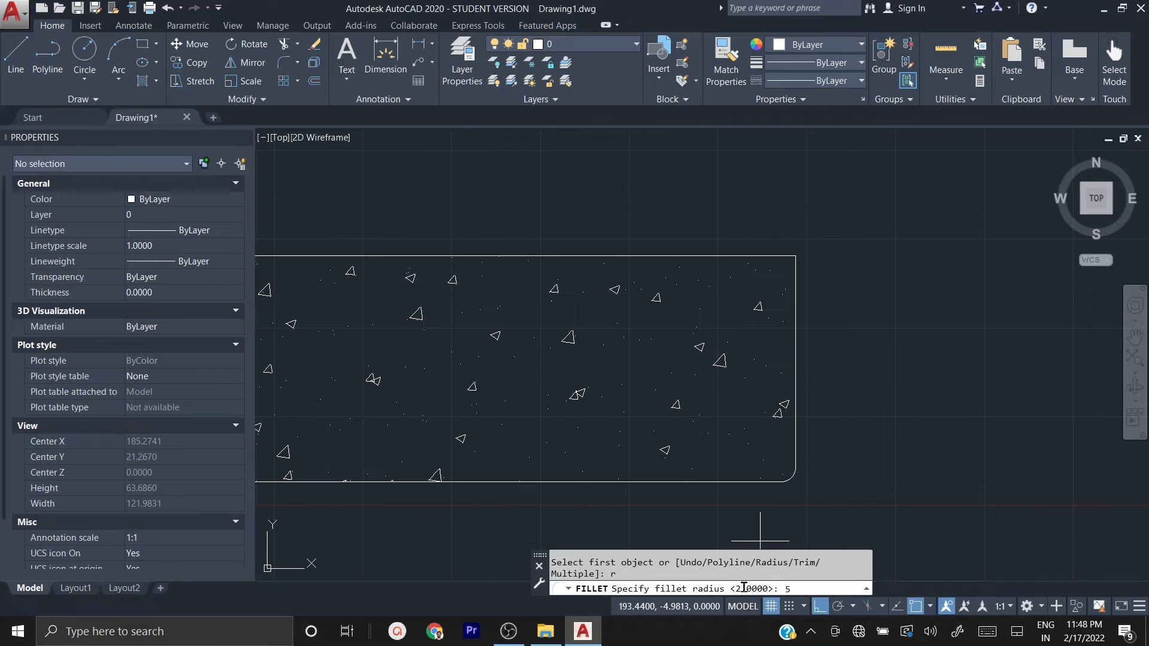
key(Return)
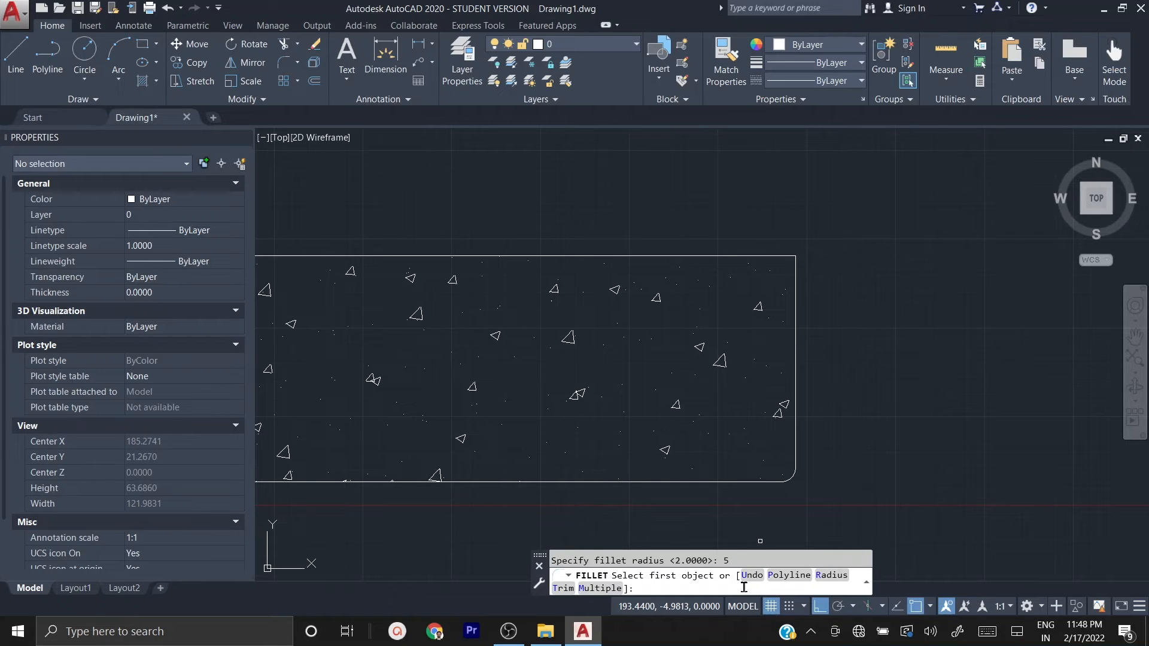
click(796, 280)
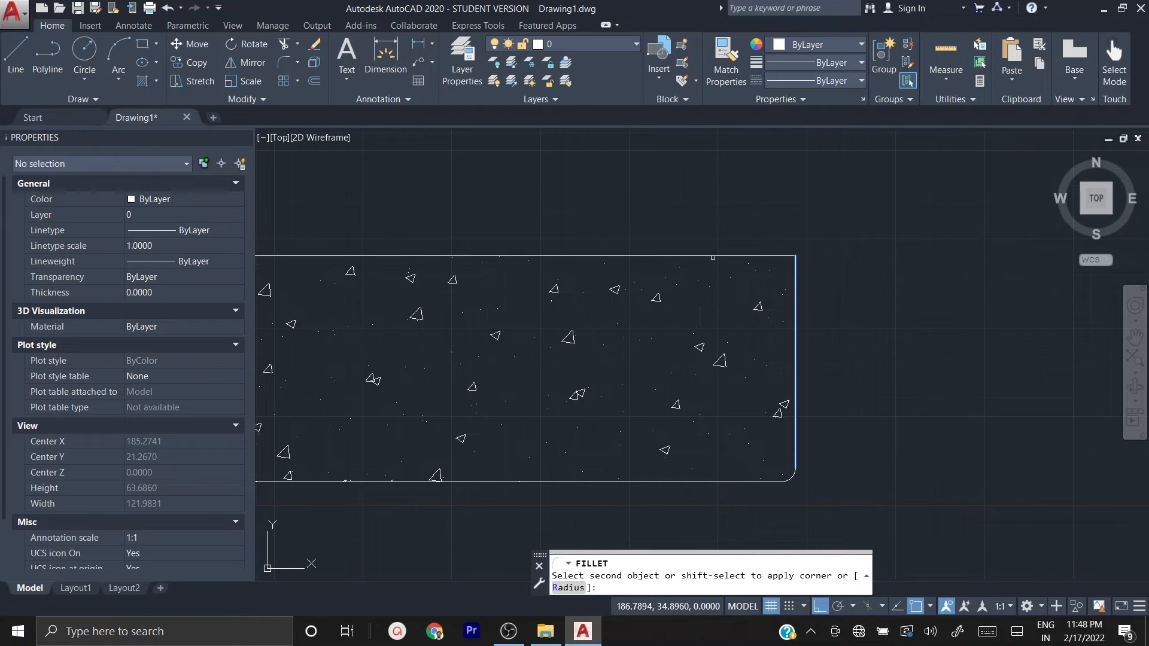
click(711, 255)
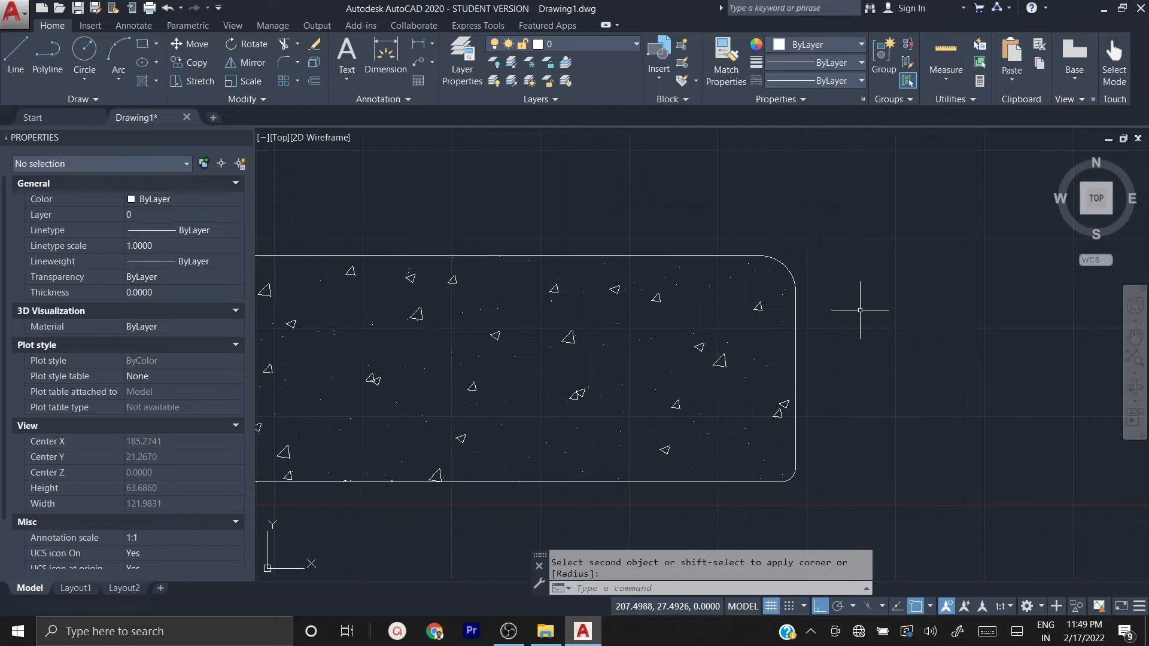
Step: Start a line at the left end of the horizontal line that extends beyond the large hatched rectangle's top edge
scroll(950, 291, down, 4)
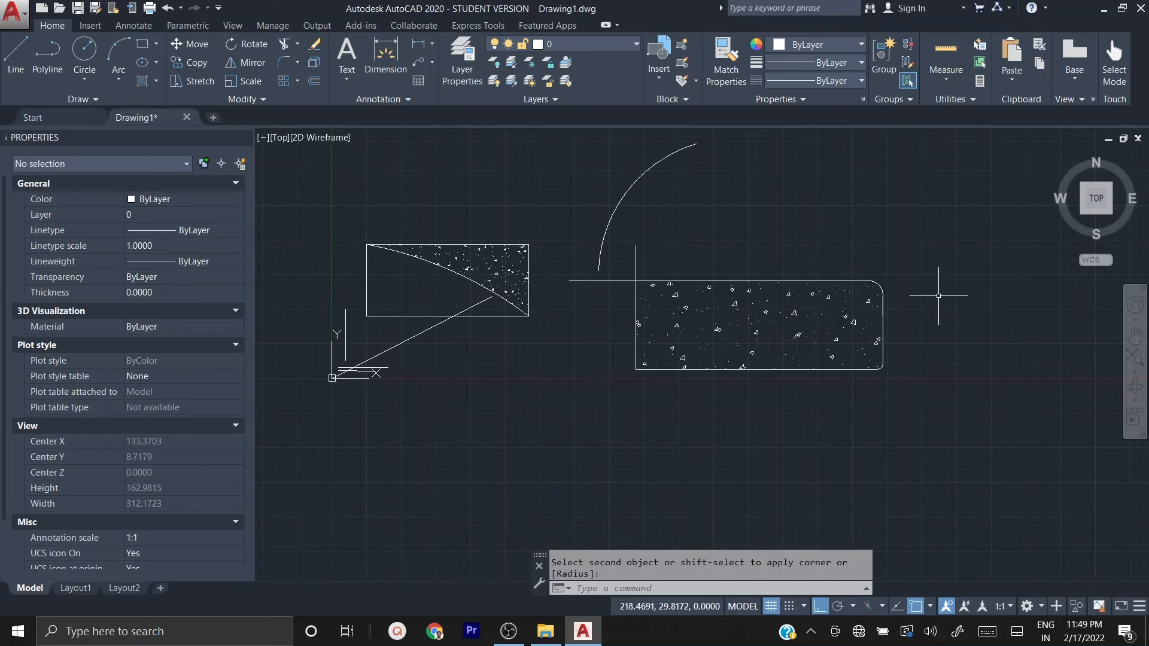
scroll(599, 274, up, 2)
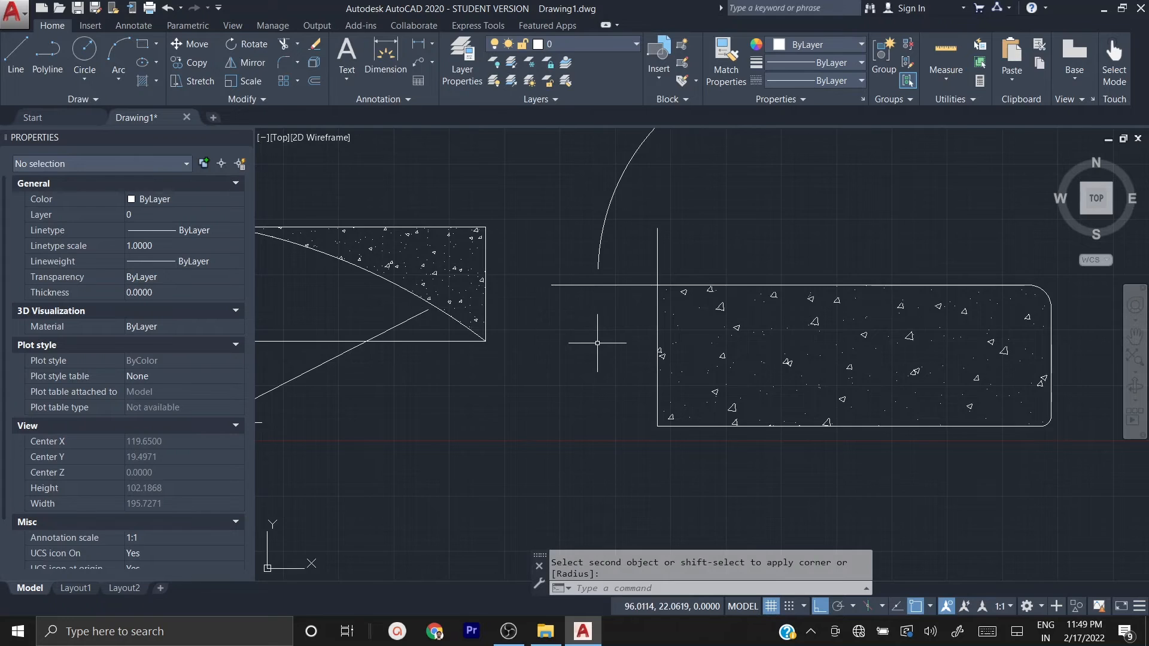
middle_drag(600, 328, 626, 388)
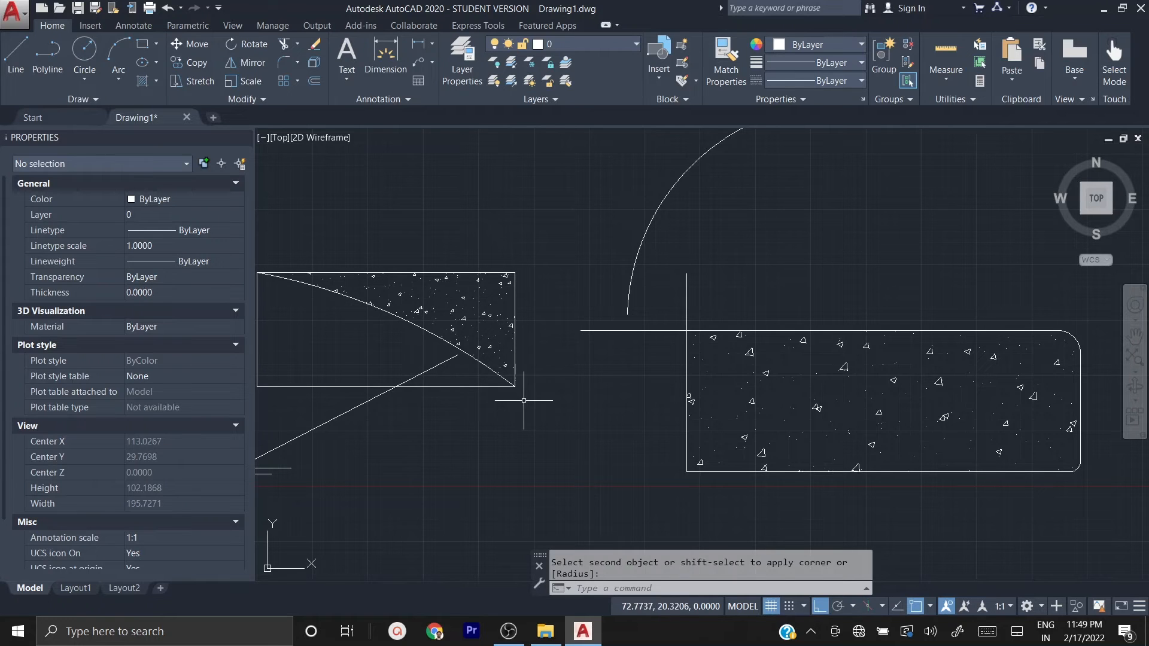
scroll(498, 327, up, 2)
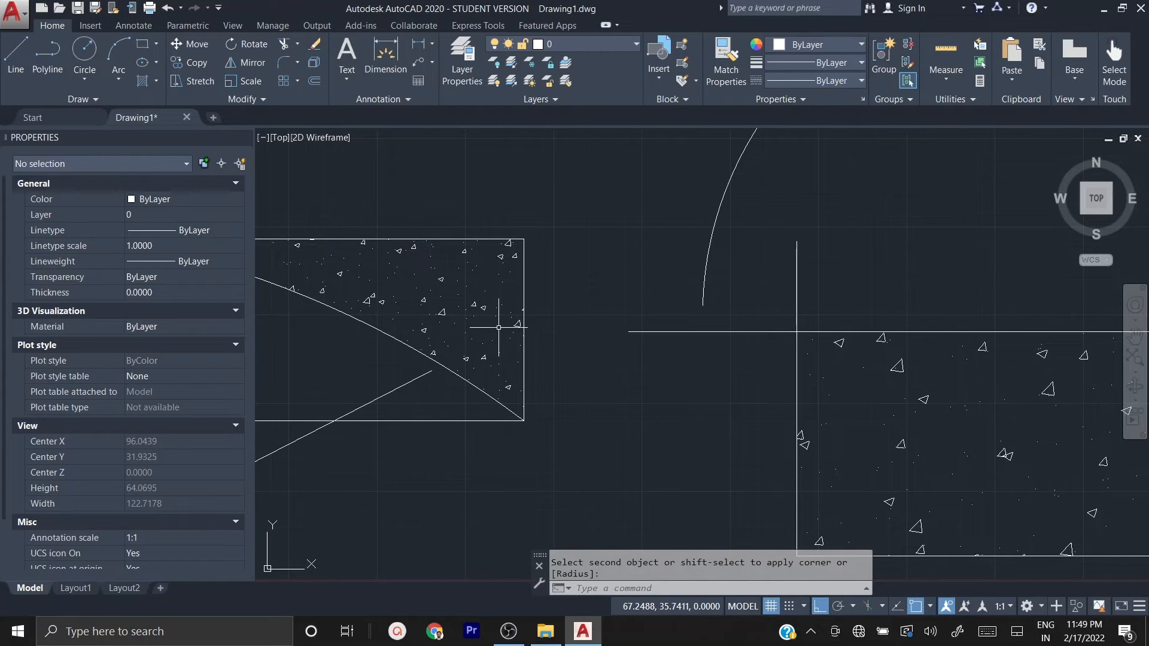
text(L)
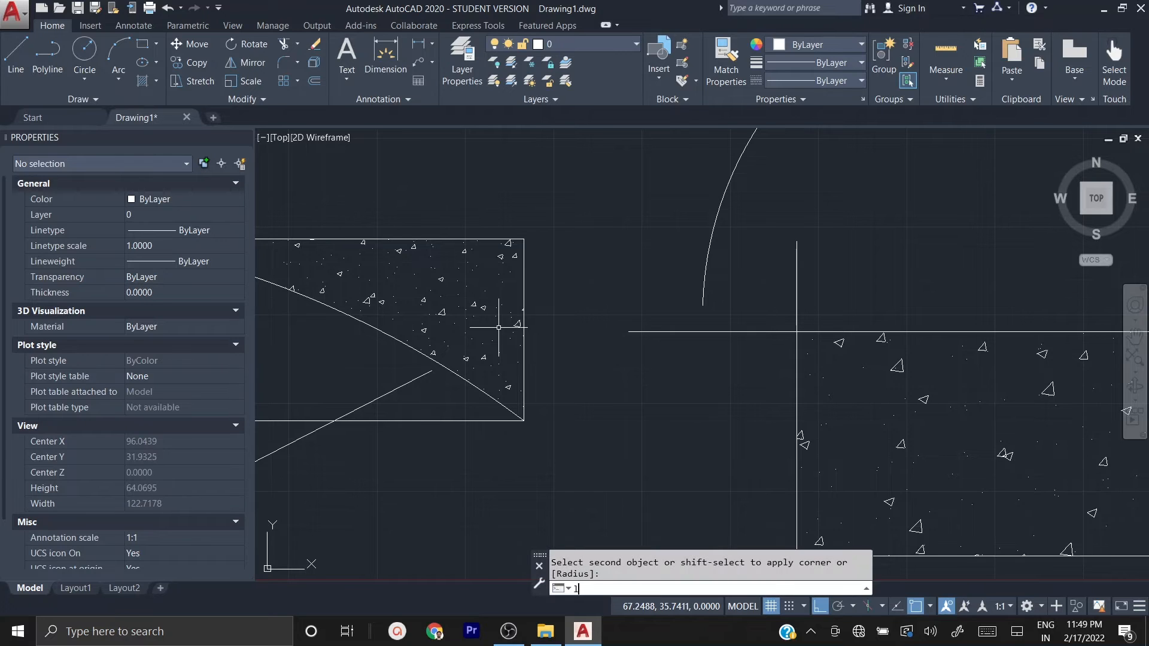
key(Return)
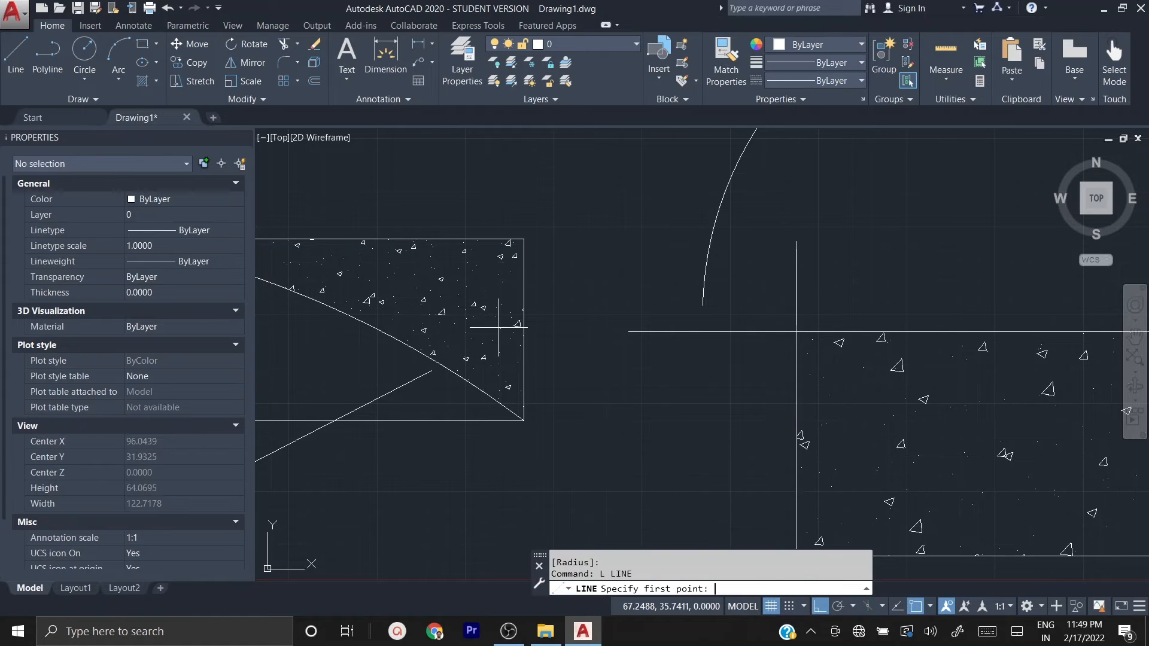
click(628, 331)
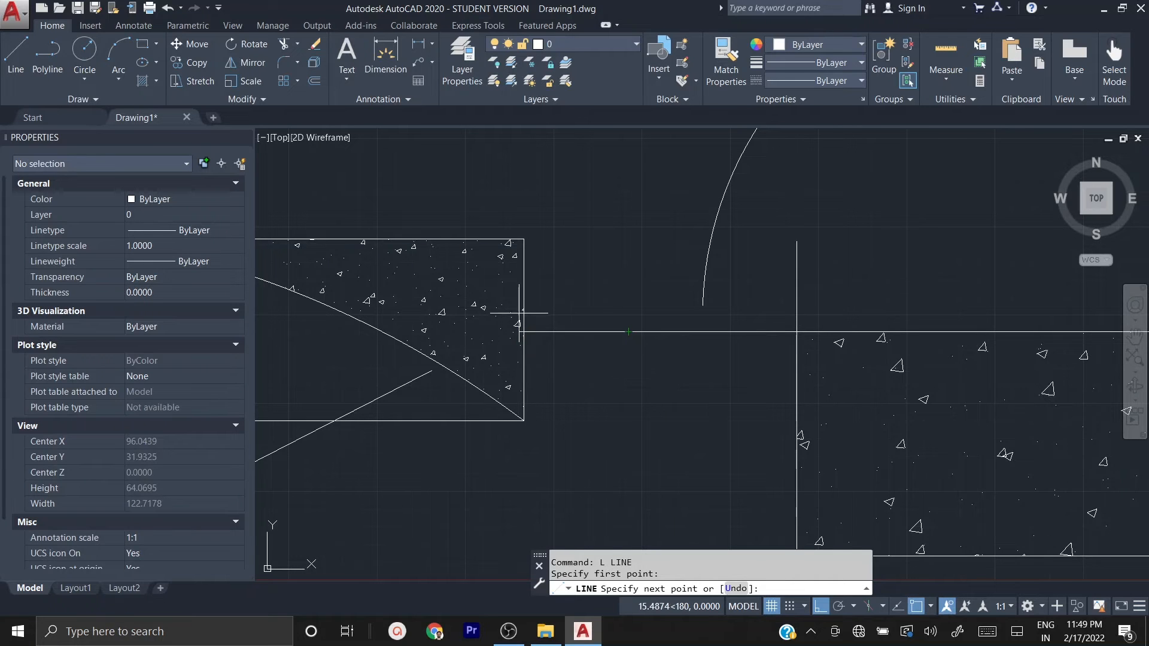
scroll(524, 332, up, 2)
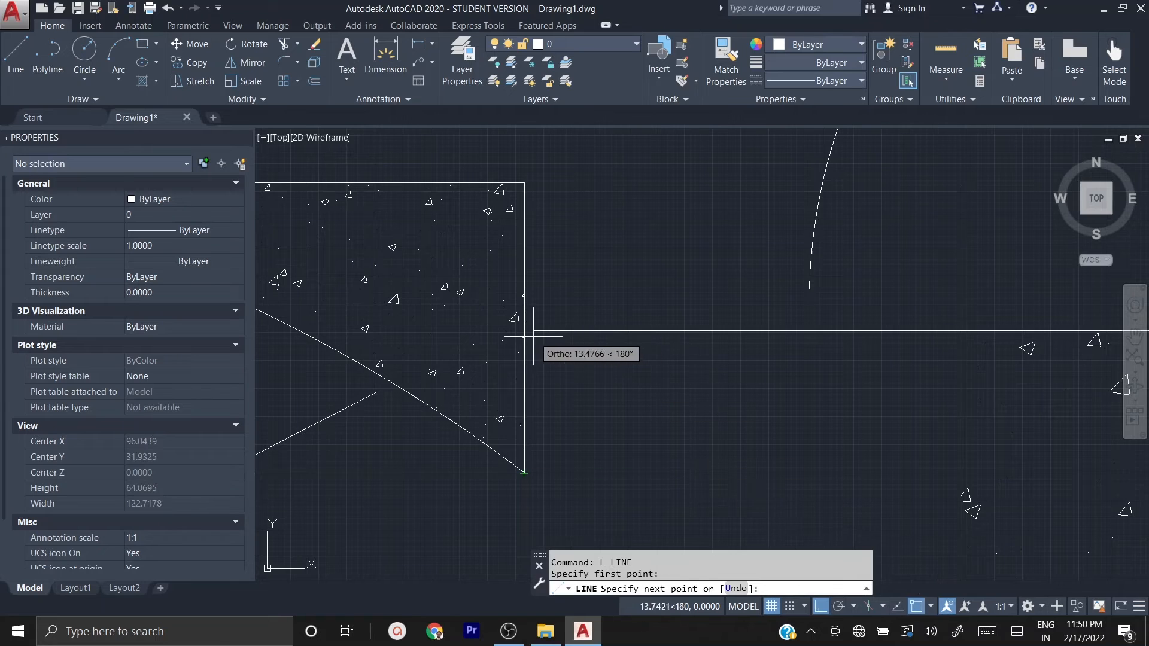
click(691, 413)
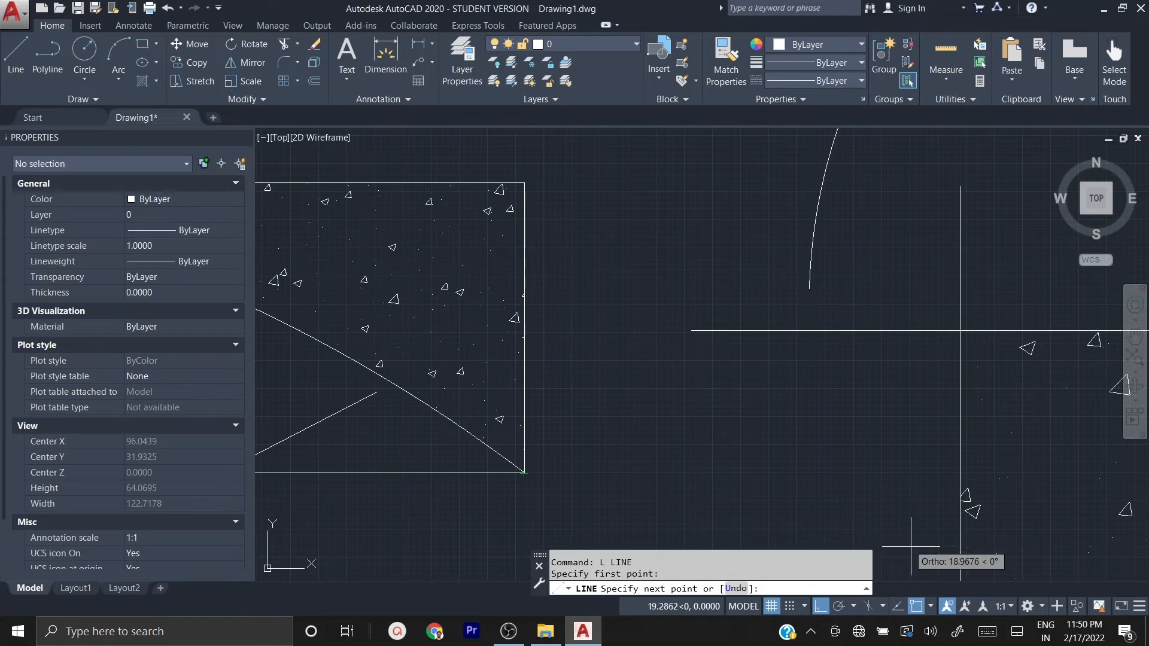
Step: Toggle object snap off and back on, and try the snap points along the smaller rectangle's right edge
click(917, 606)
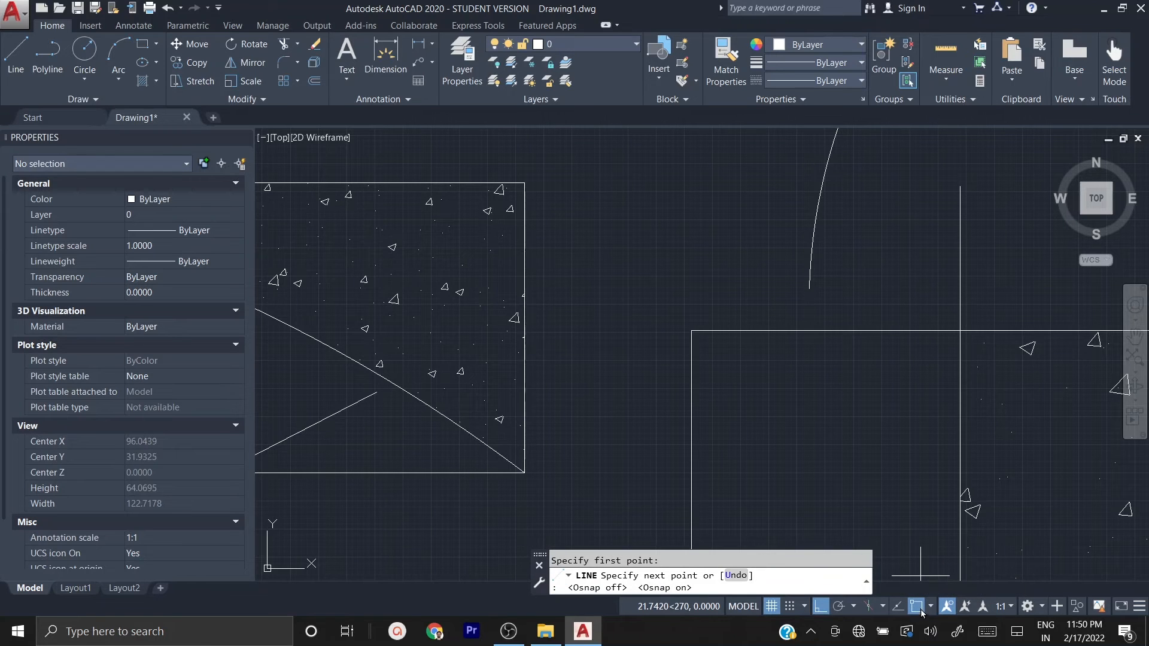
click(919, 608)
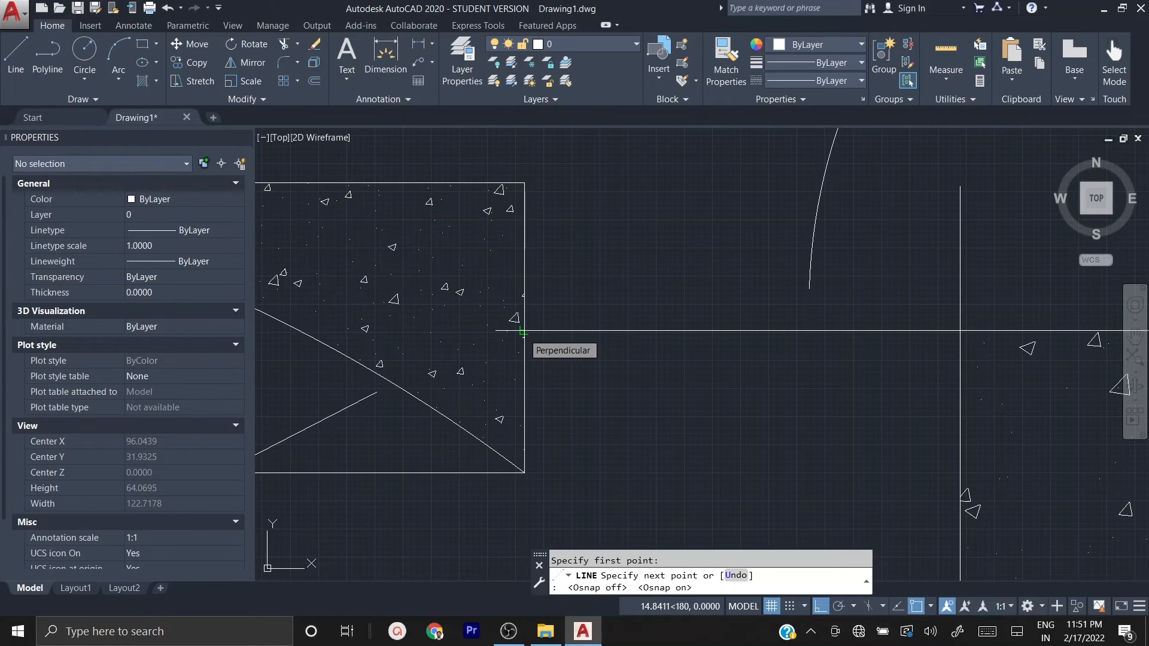
click(524, 182)
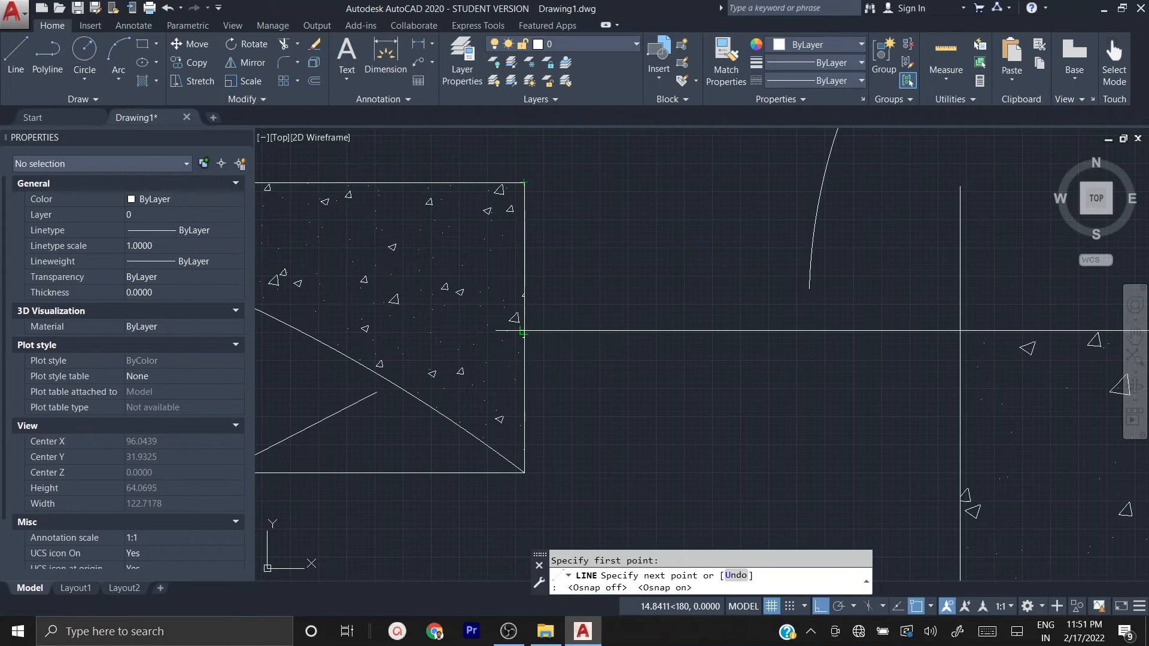
key(F8)
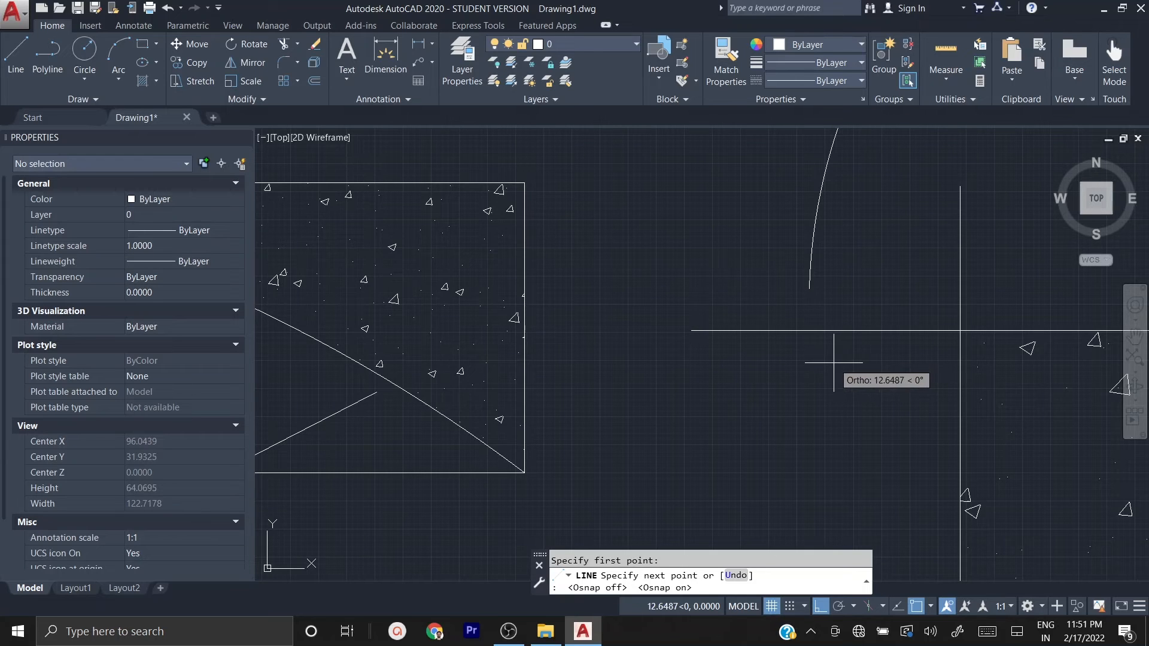
Step: Limit the running object snaps to Endpoint by turning off Midpoint, Center, Node, Intersection, Extension, Insertion and Nearest
click(931, 608)
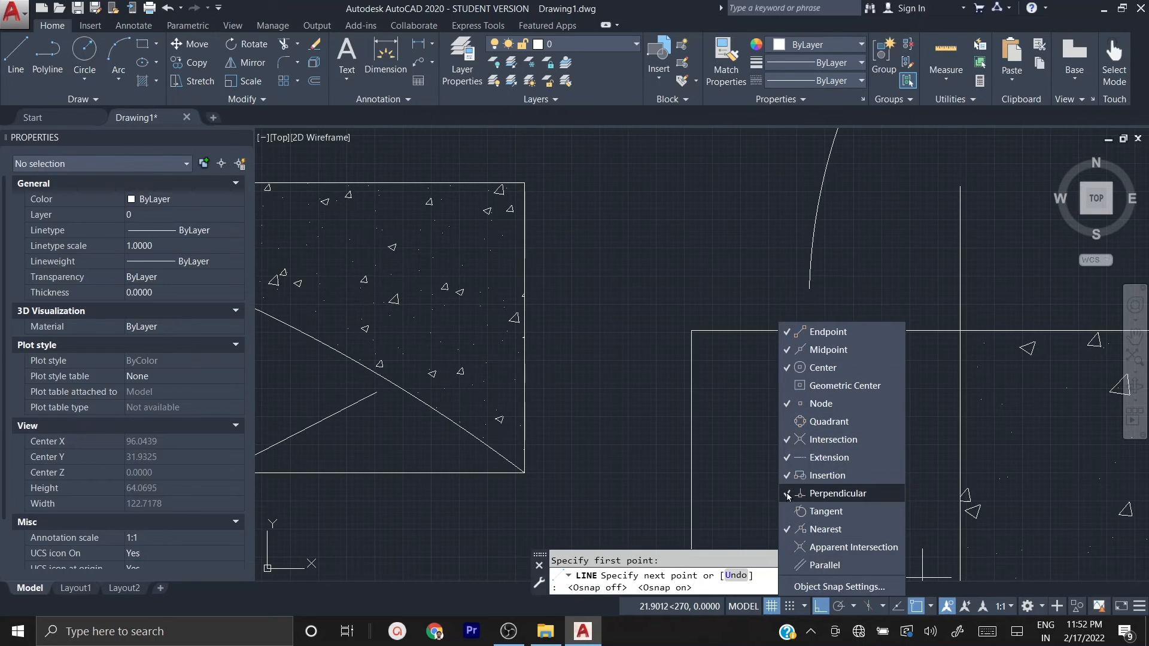
click(788, 529)
click(787, 457)
click(787, 439)
click(784, 403)
click(786, 368)
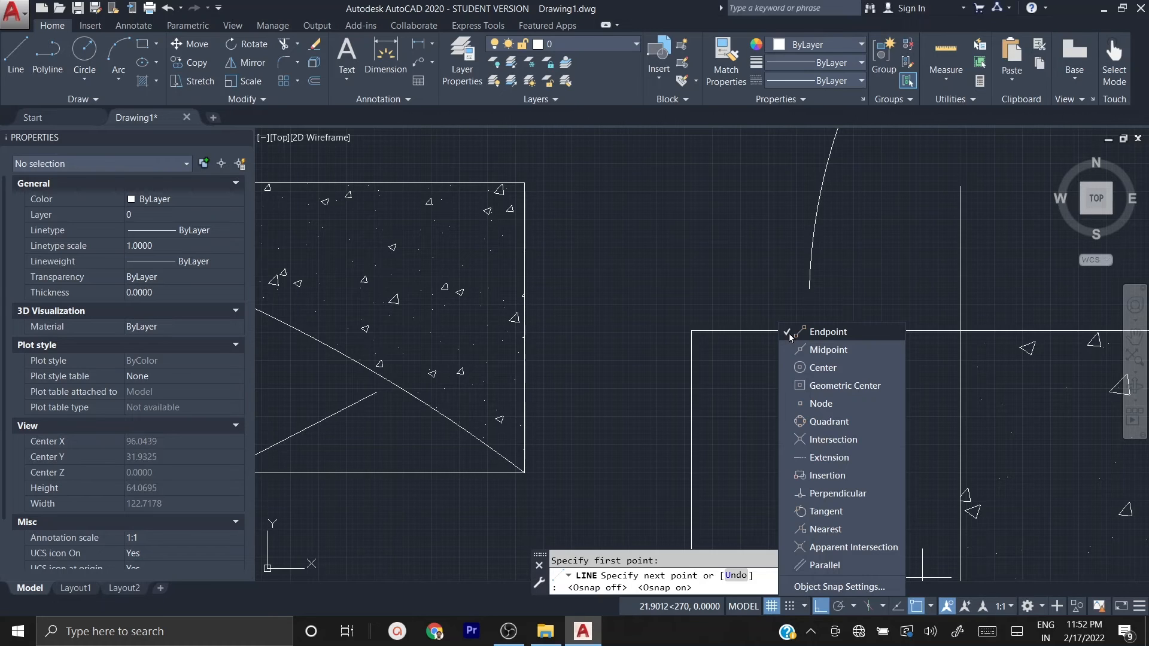
click(752, 298)
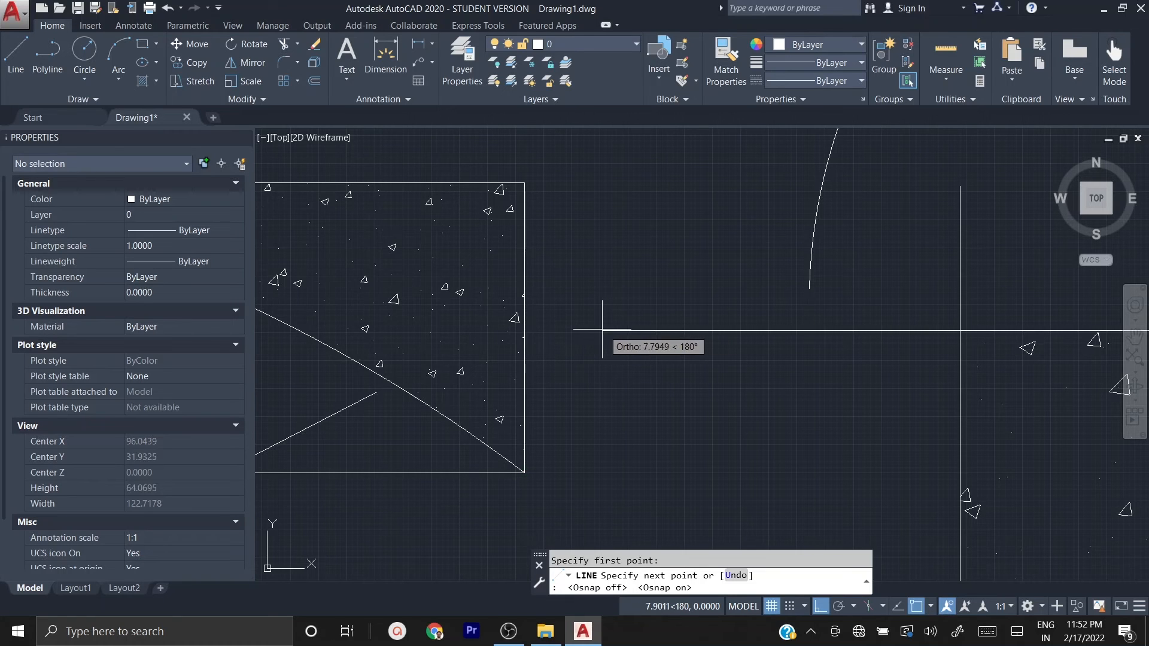
click(503, 537)
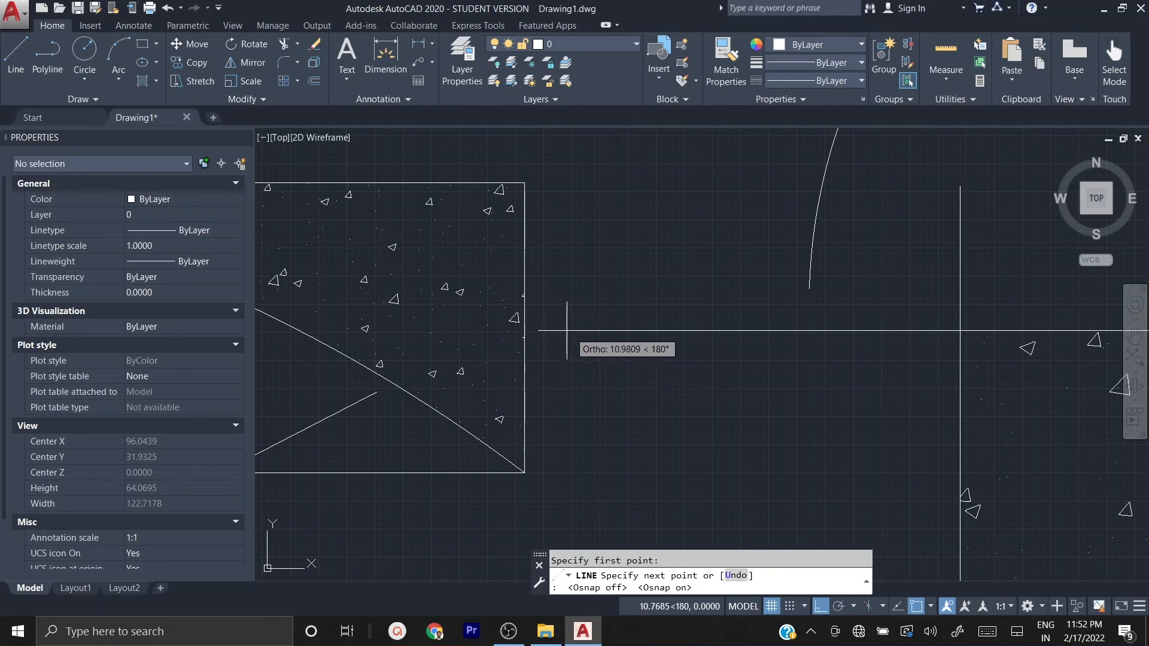
Step: Snap the line's next point to the smaller rectangle's lower-right corner, end the command and undo the line
click(526, 349)
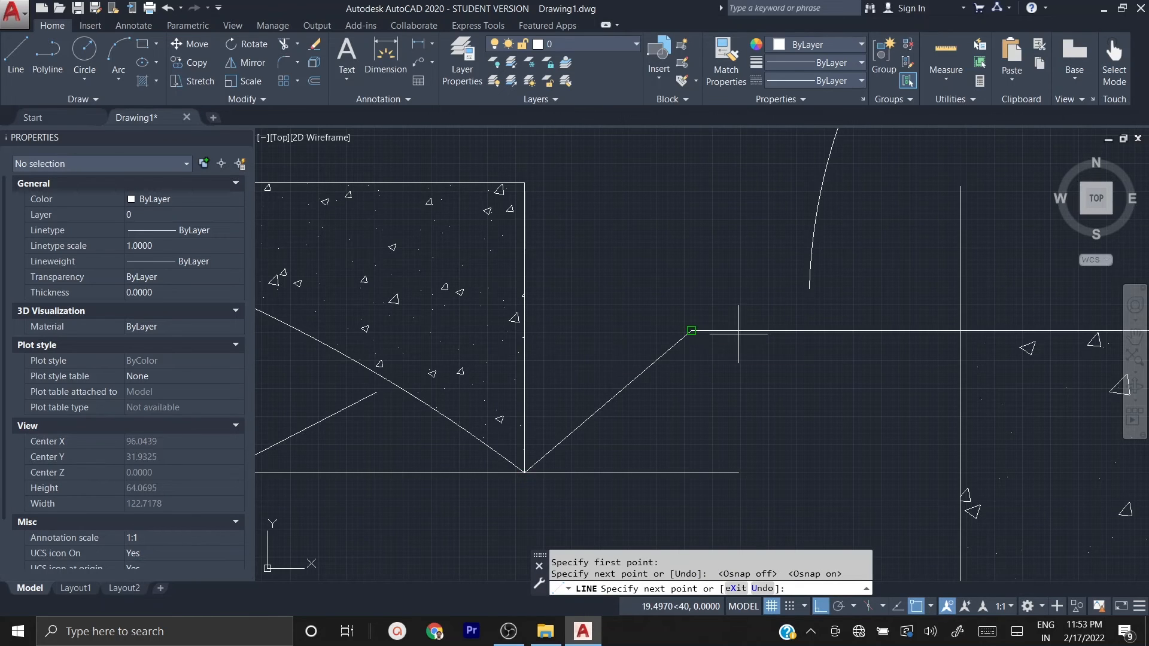
key(Escape)
key(ctrl+z)
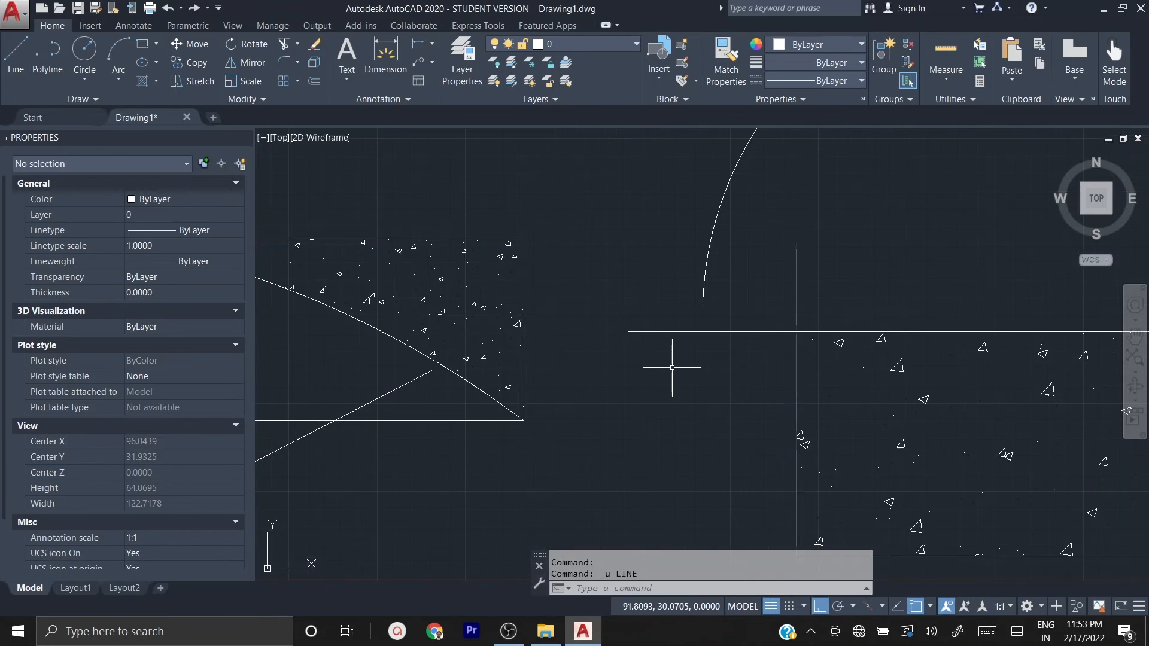
Step: Enable the Midpoint, Center, Node, Intersection, Extension, Insertion, Perpendicular and Nearest object snaps alongside Endpoint
click(929, 608)
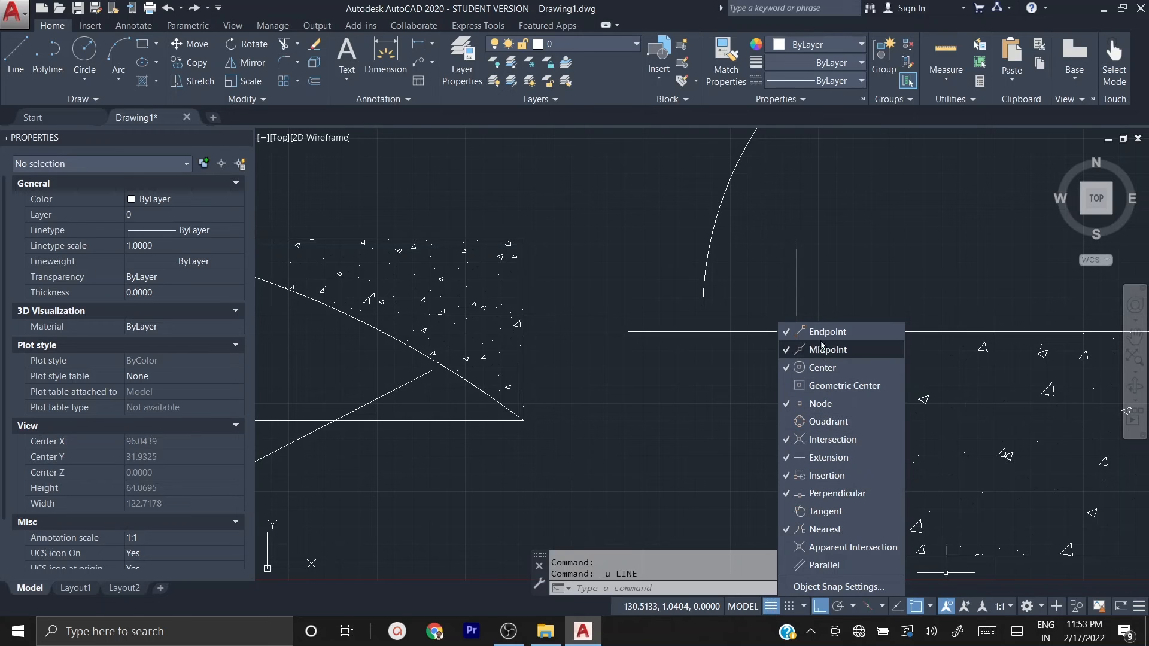
click(630, 375)
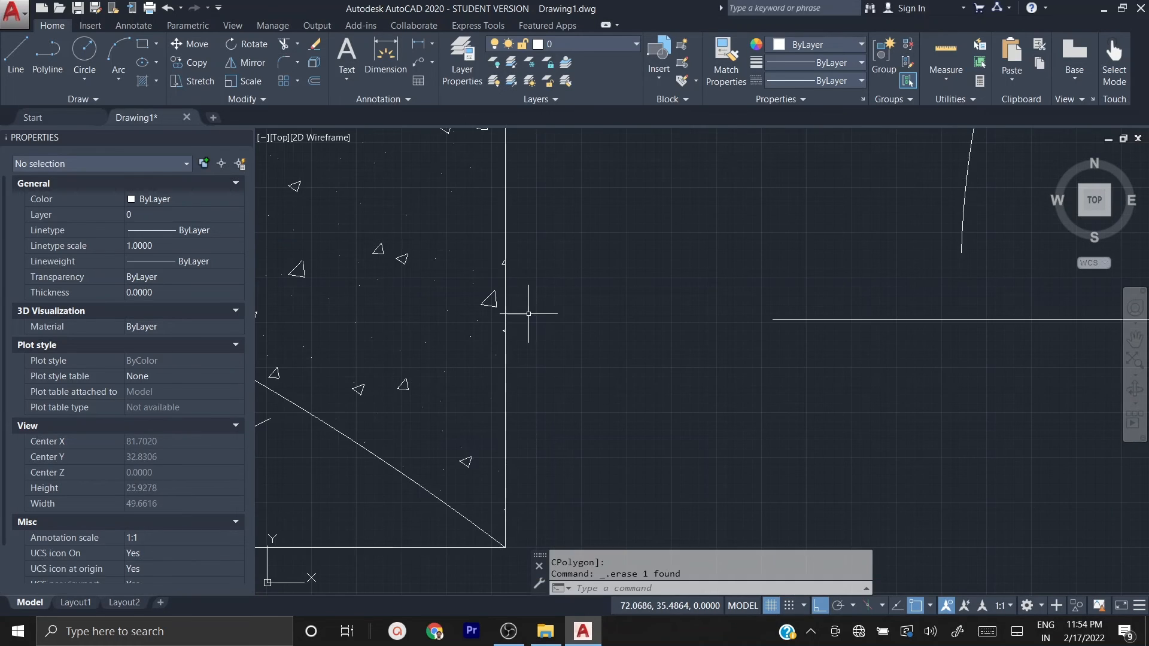
Step: Draw a line about 14.84 units long from the extended horizontal line's left end, perpendicular to the smaller rectangle's right edge
text(l)
key(Return)
click(772, 320)
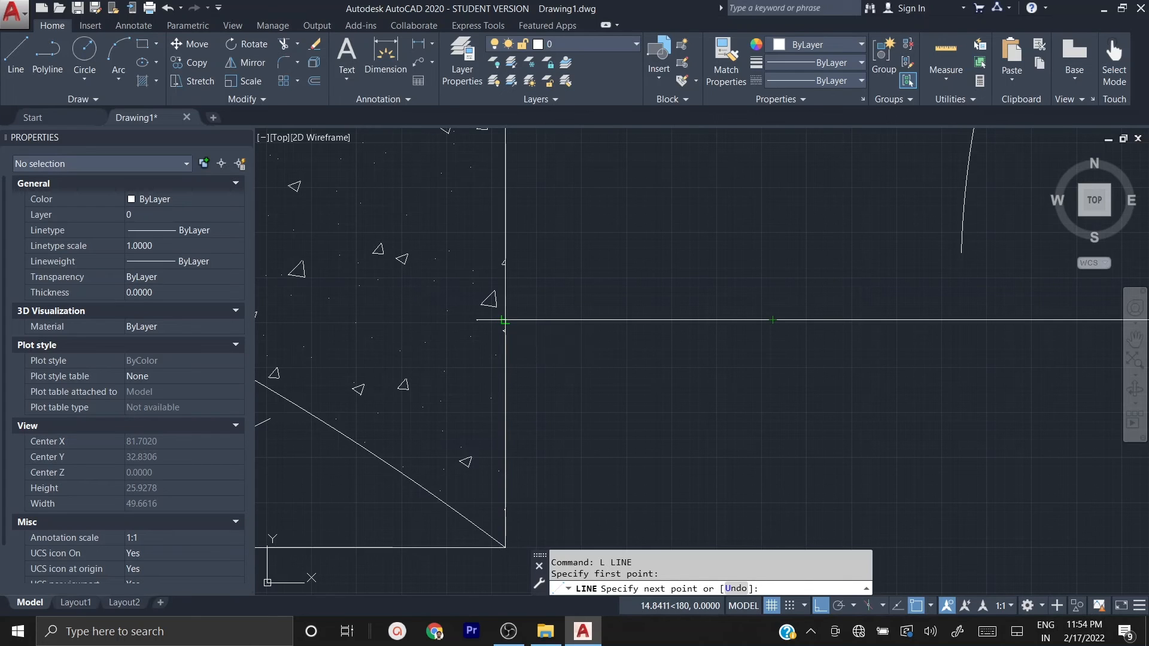
scroll(505, 320, up, 5)
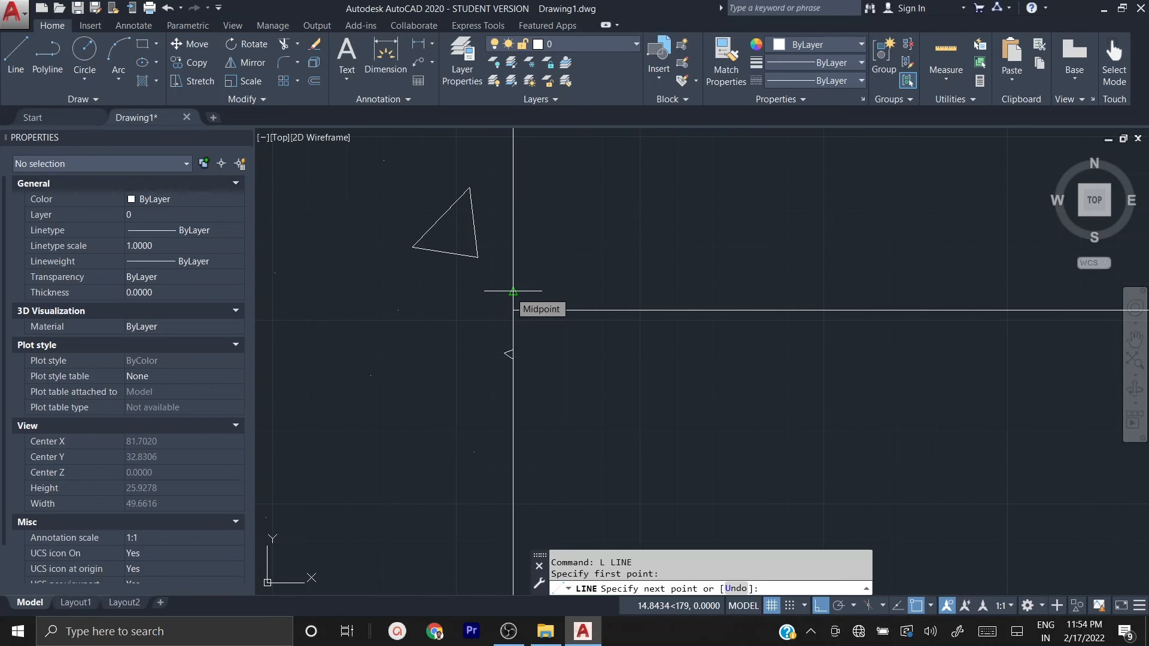
scroll(513, 292, down, 5)
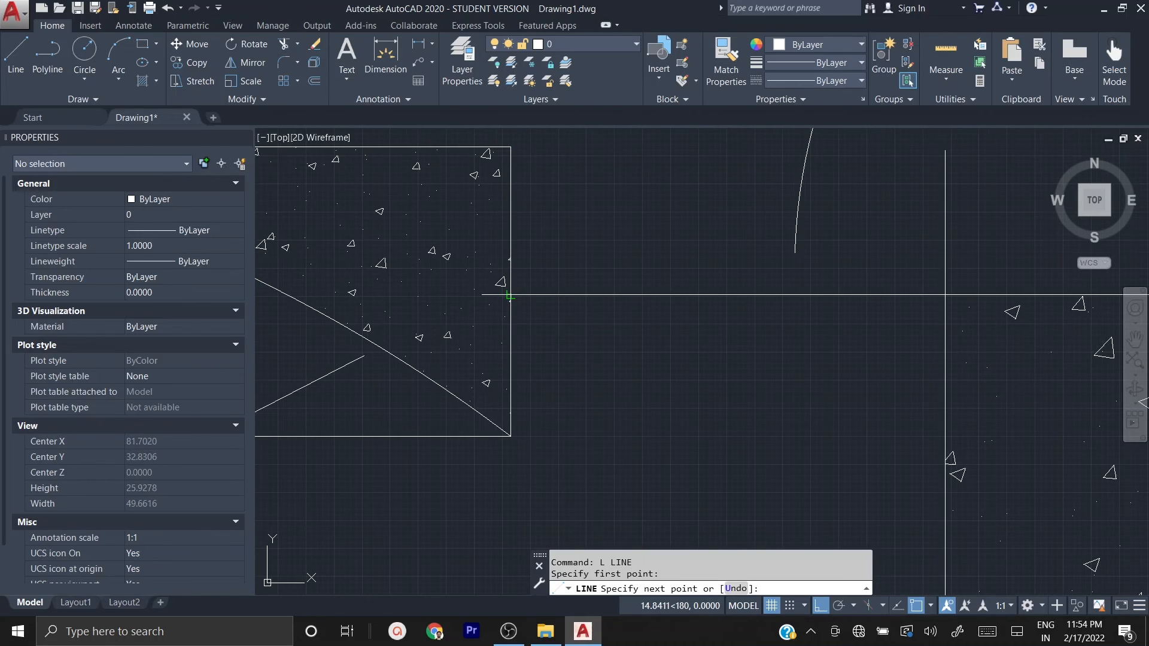
scroll(511, 296, up, 6)
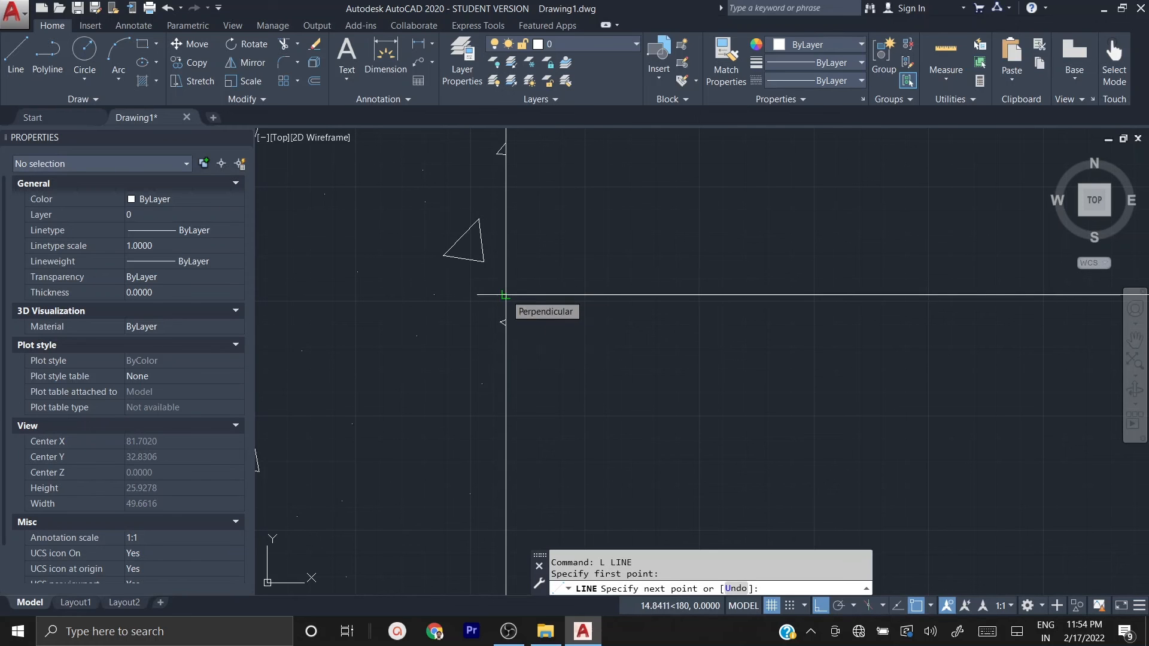
click(505, 295)
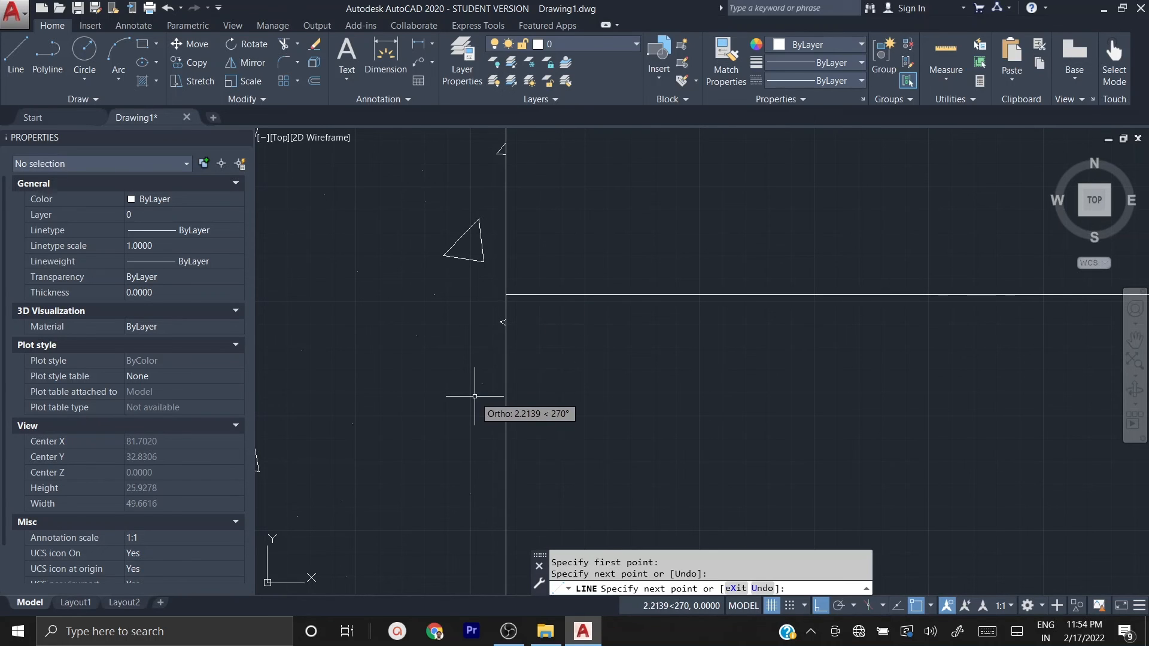
key(Escape)
Step: Delete the short connecting line between the smaller rectangle and the horizontal line's left end
scroll(475, 391, down, 4)
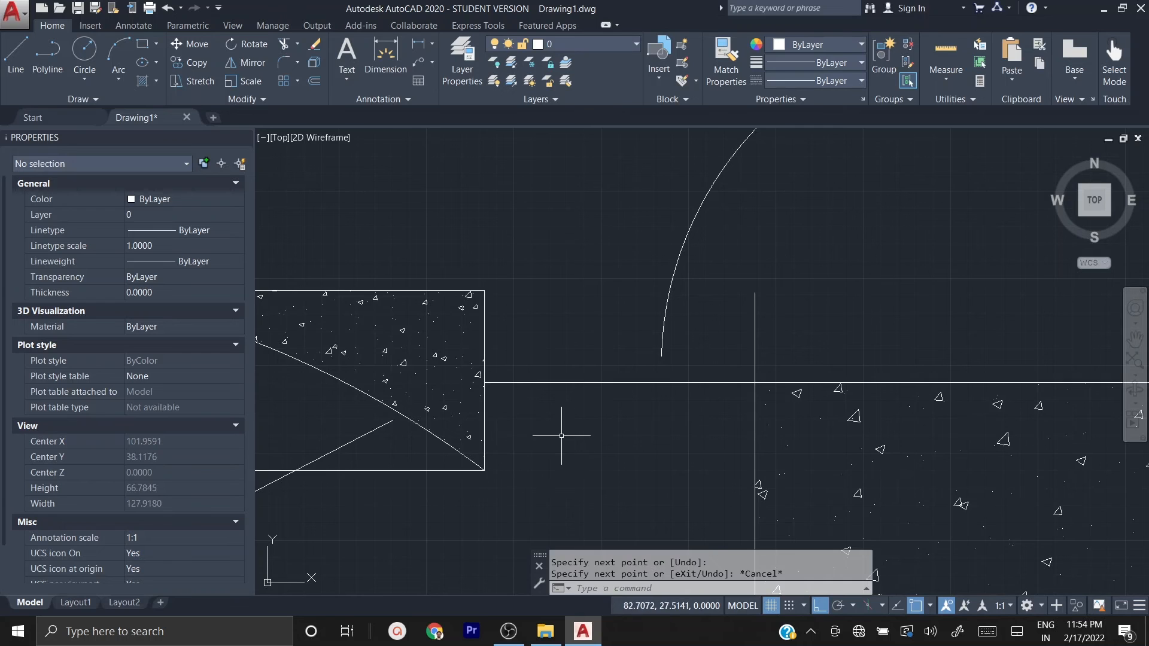
scroll(532, 416, down, 2)
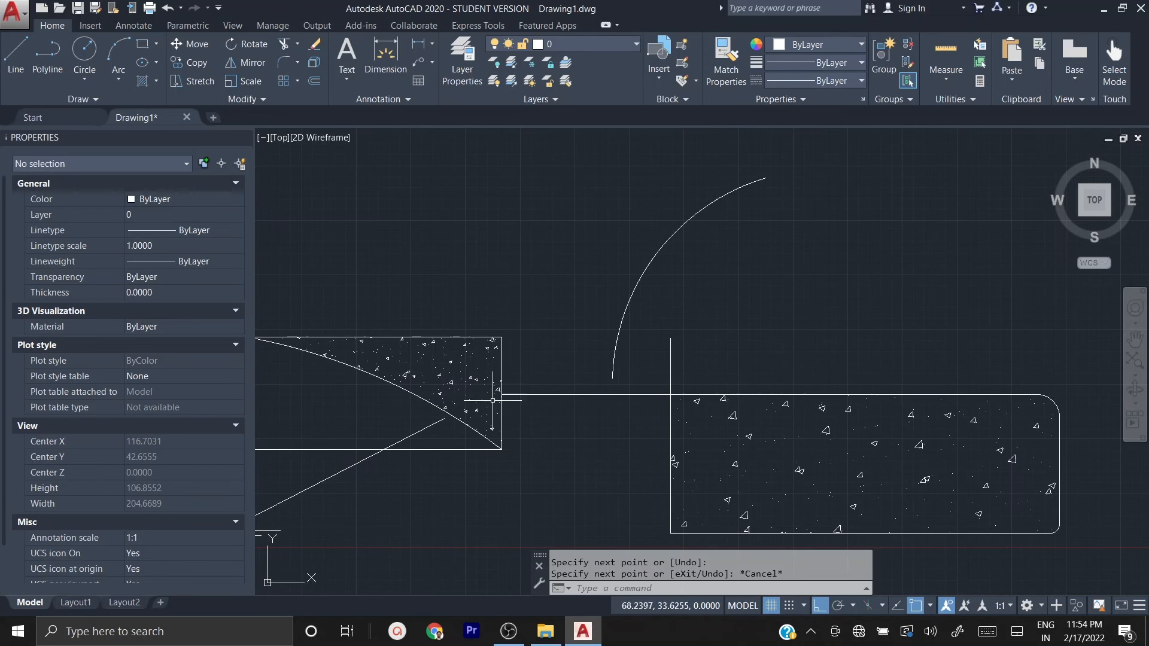
click(565, 413)
click(531, 339)
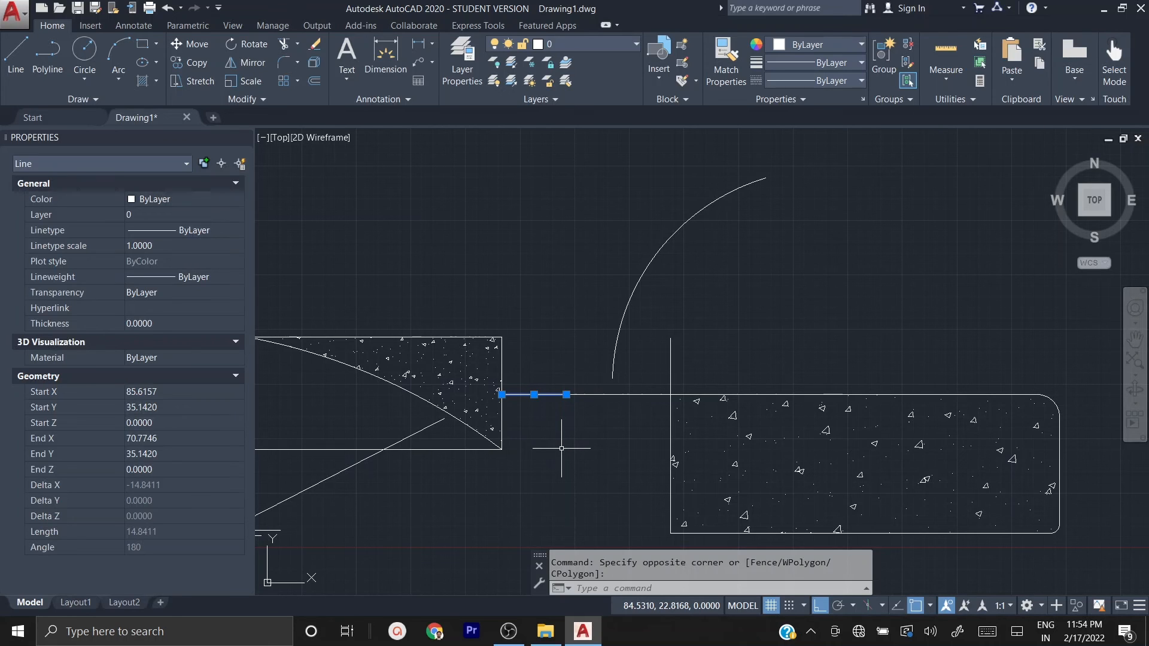
key(Delete)
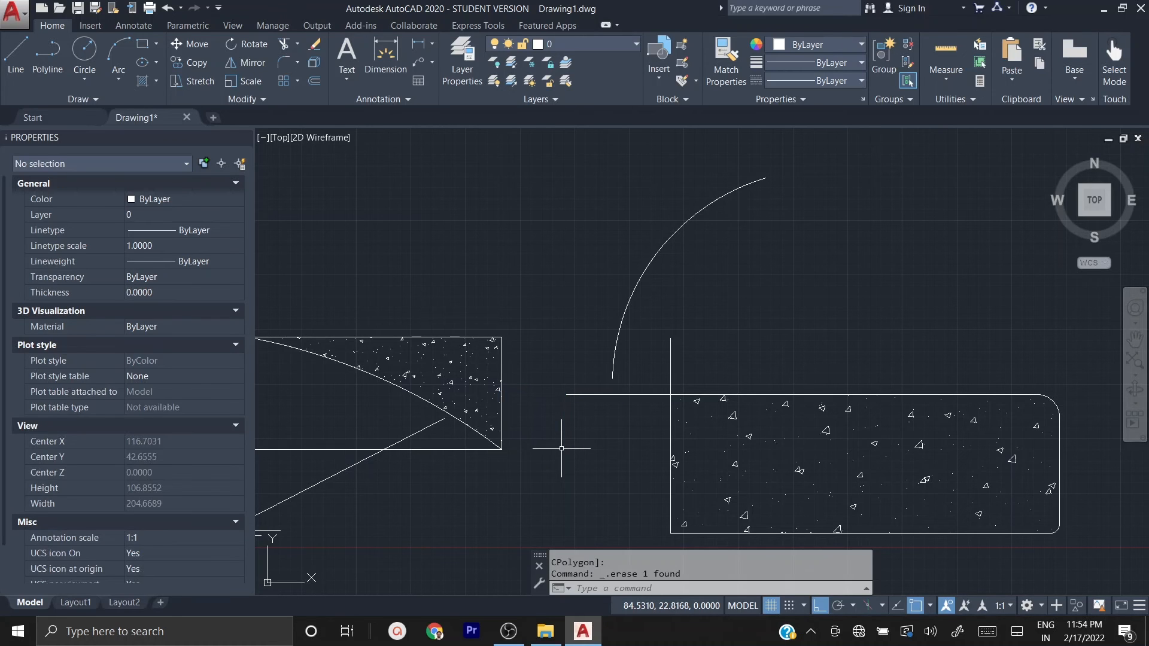
Step: Extend the large rectangle's top horizontal line to the smaller rectangle's right edge, using all objects as boundary edges
scroll(529, 402, down, 1)
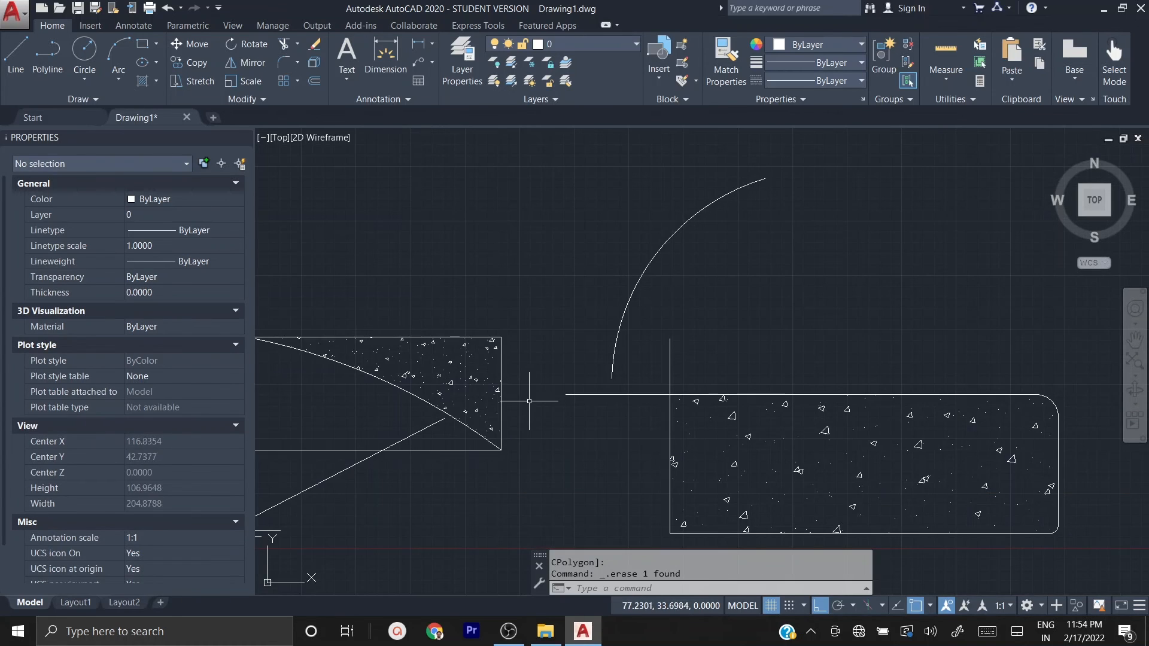
scroll(529, 401, up, 4)
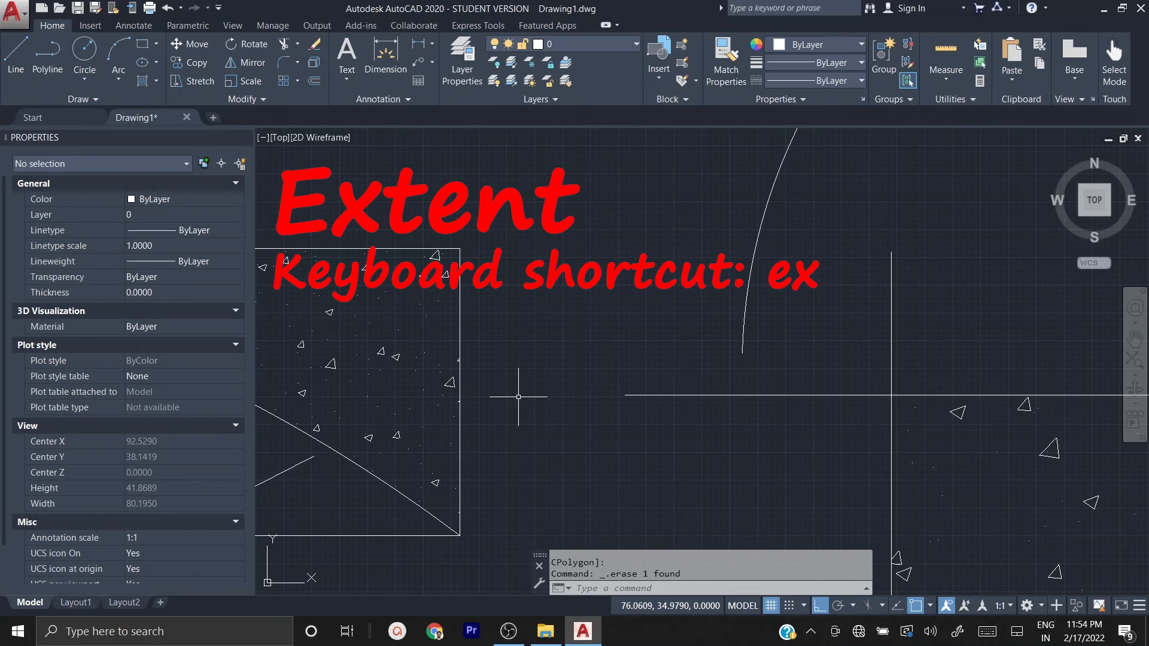
text(Ex)
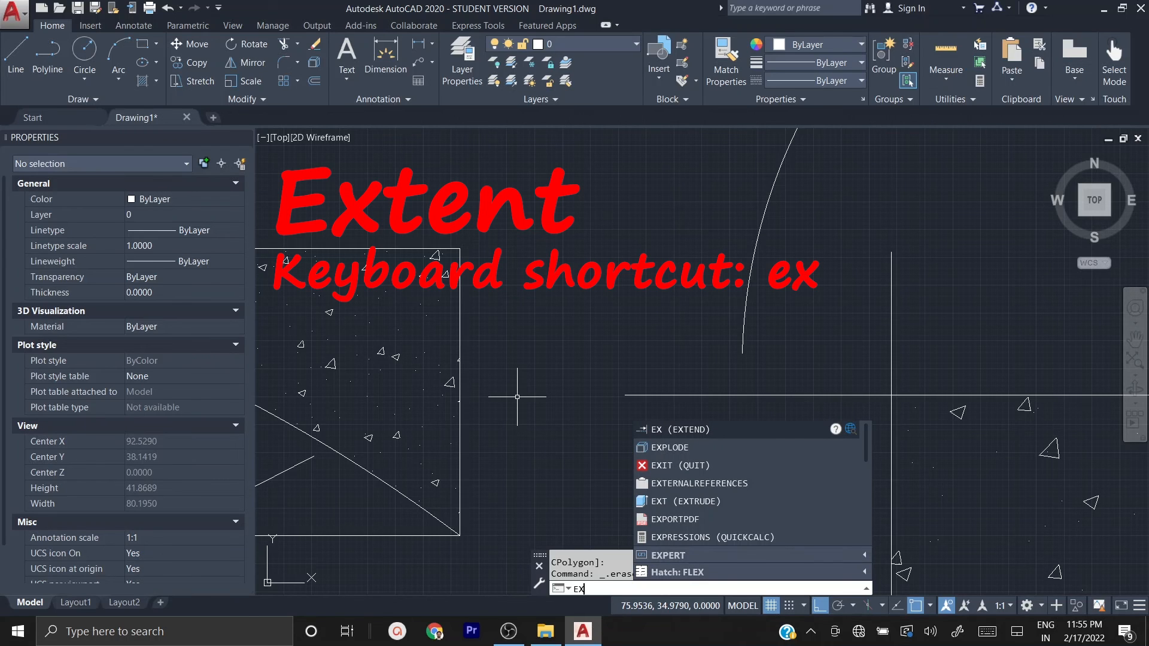
key(Return)
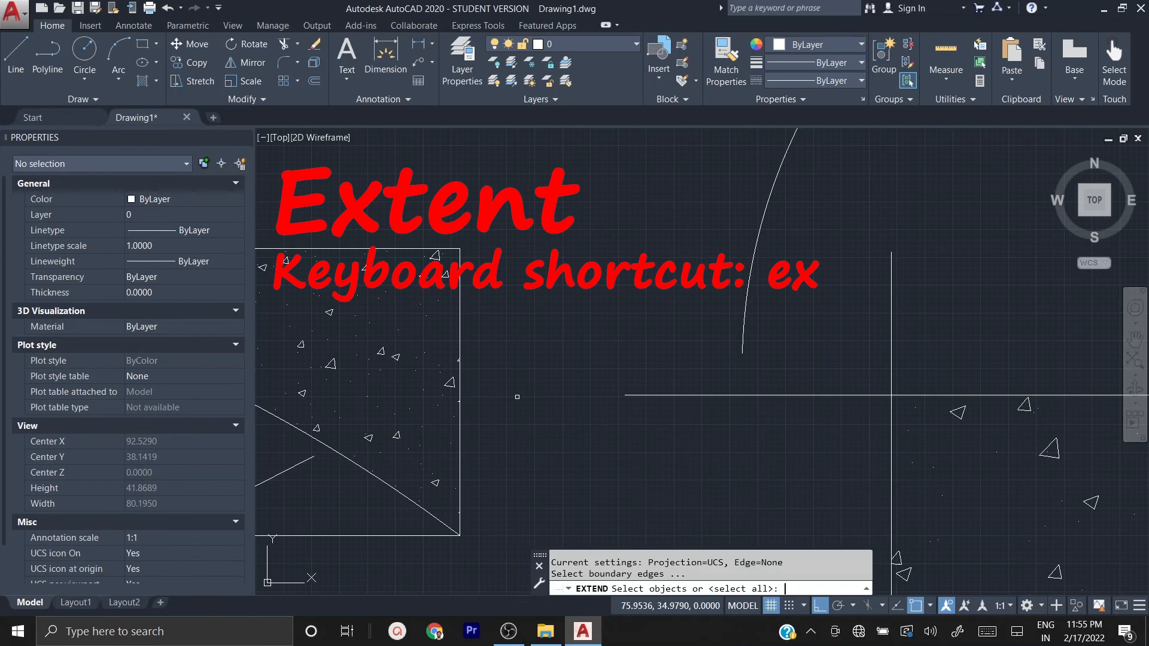
key(Return)
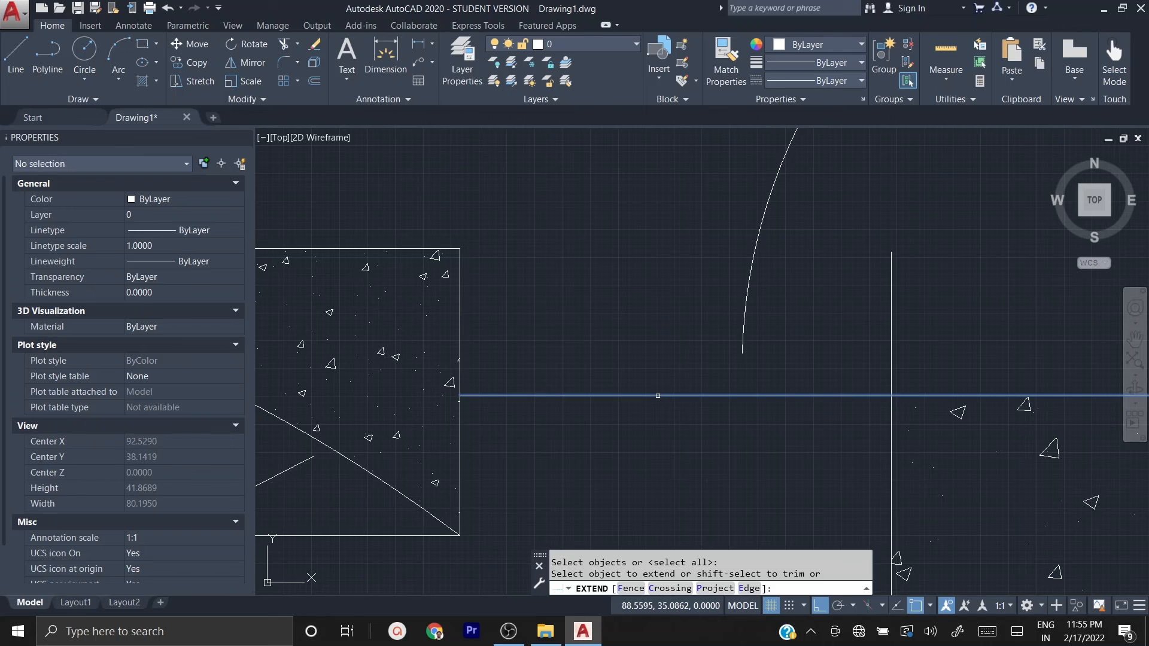
click(657, 396)
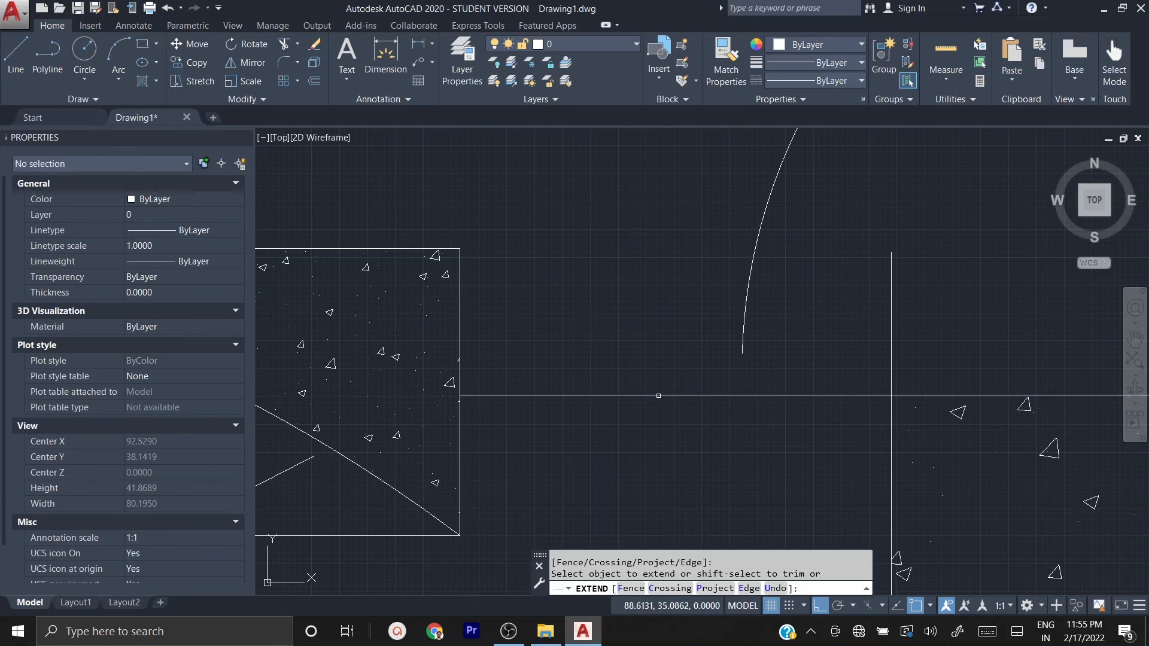
middle_drag(659, 501, 752, 431)
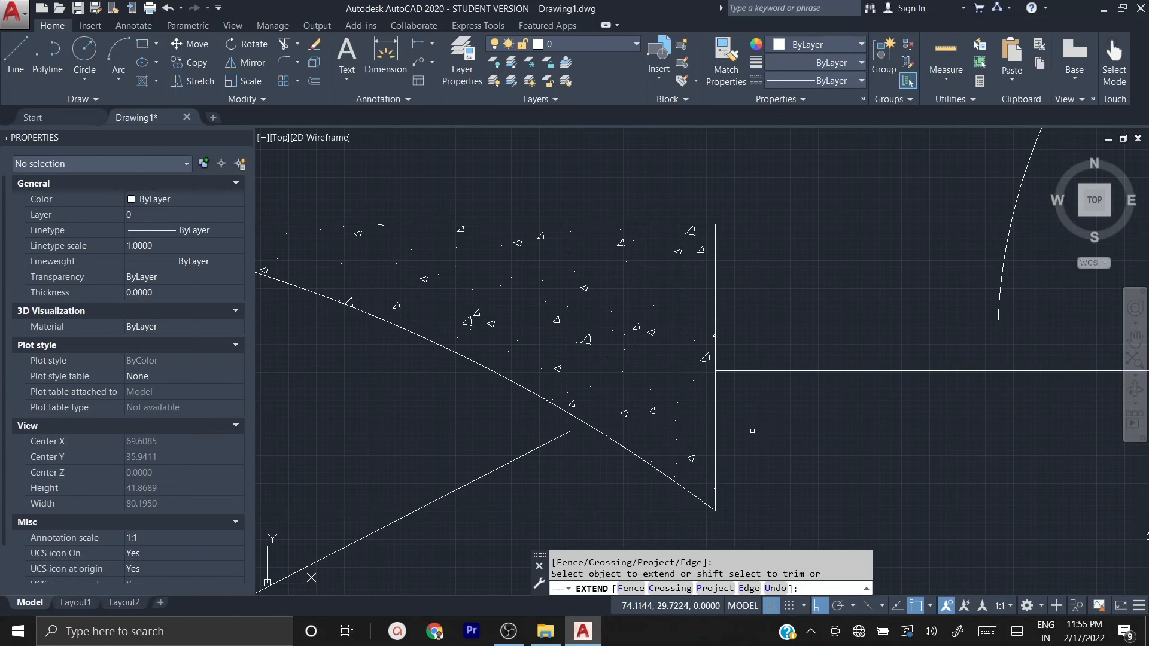
key(Escape)
Step: Select the extended horizontal line with a crossing window to inspect it as one object, and clear the selection
scroll(694, 422, down, 2)
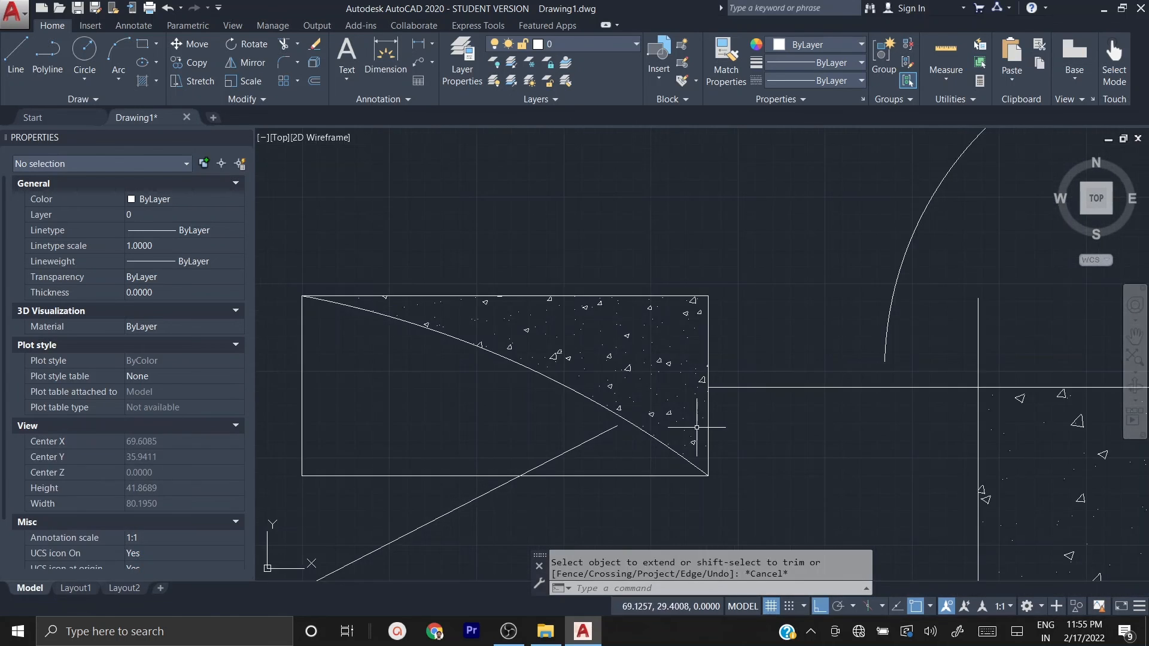
middle_drag(749, 426, 580, 416)
scroll(614, 415, down, 2)
click(626, 420)
click(604, 360)
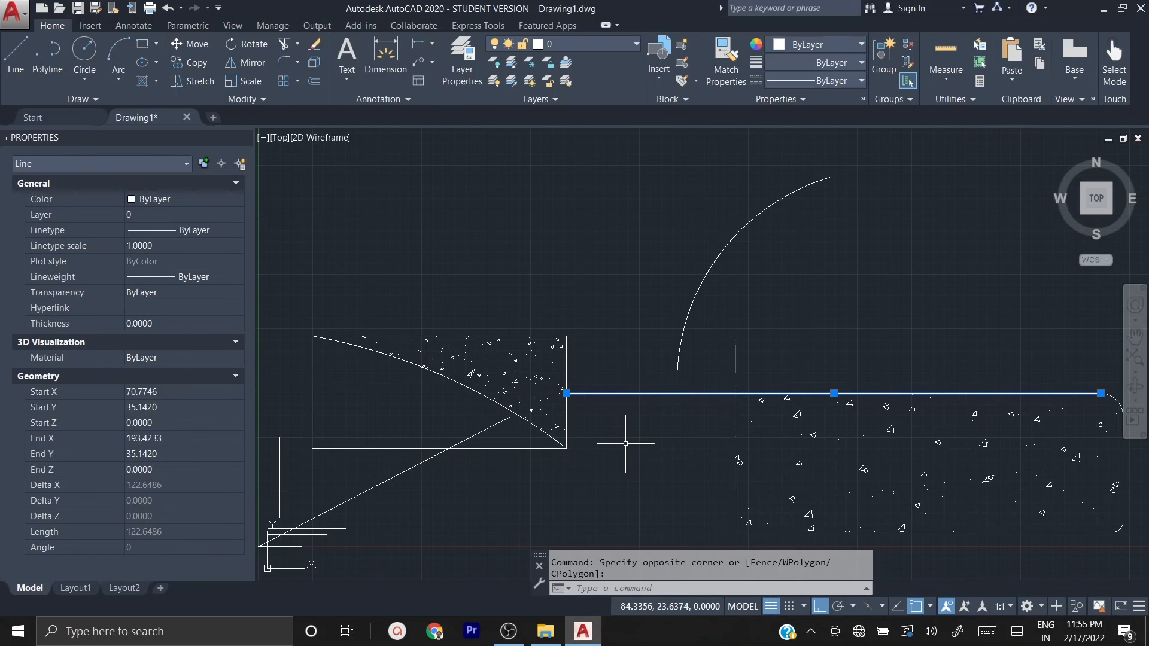
key(Escape)
key(Escape)
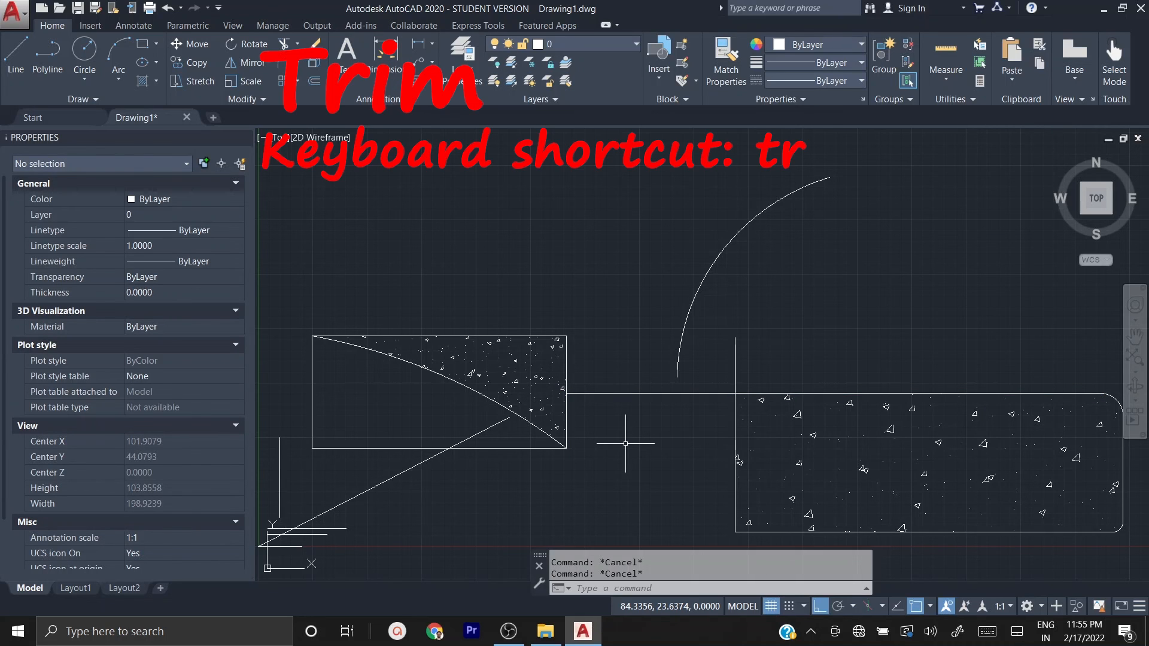
Step: Shorten the large rectangle's left vertical line by grip-stretching its upper end to the horizontal line, and undo the stretch
middle_drag(589, 485, 455, 411)
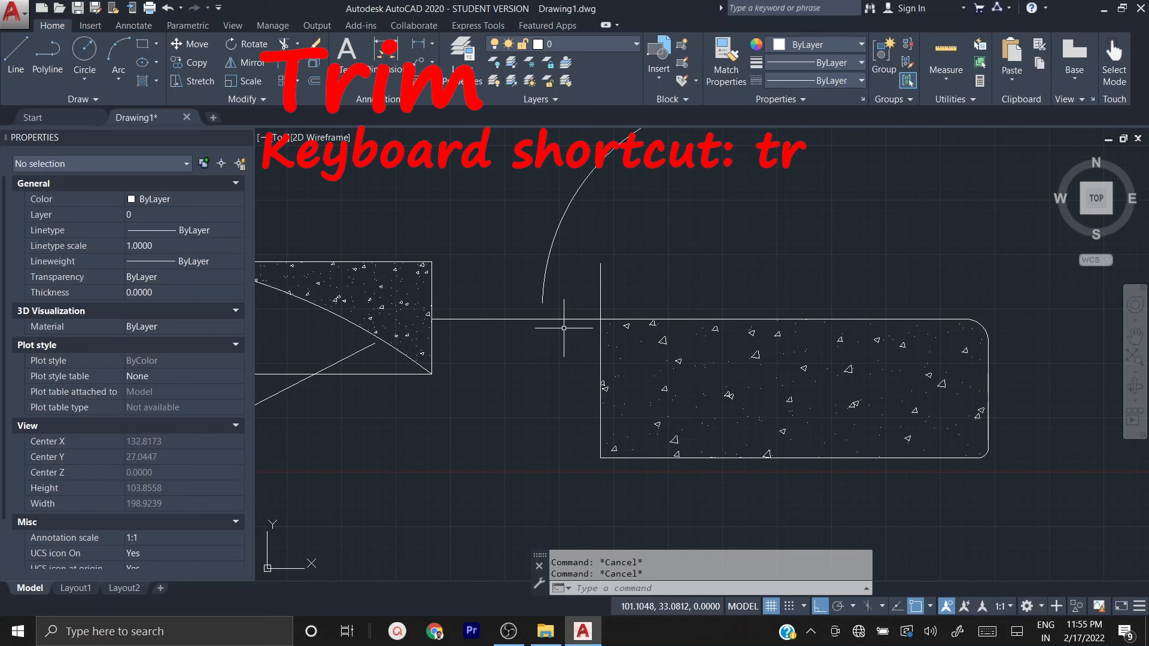
click(619, 292)
click(587, 261)
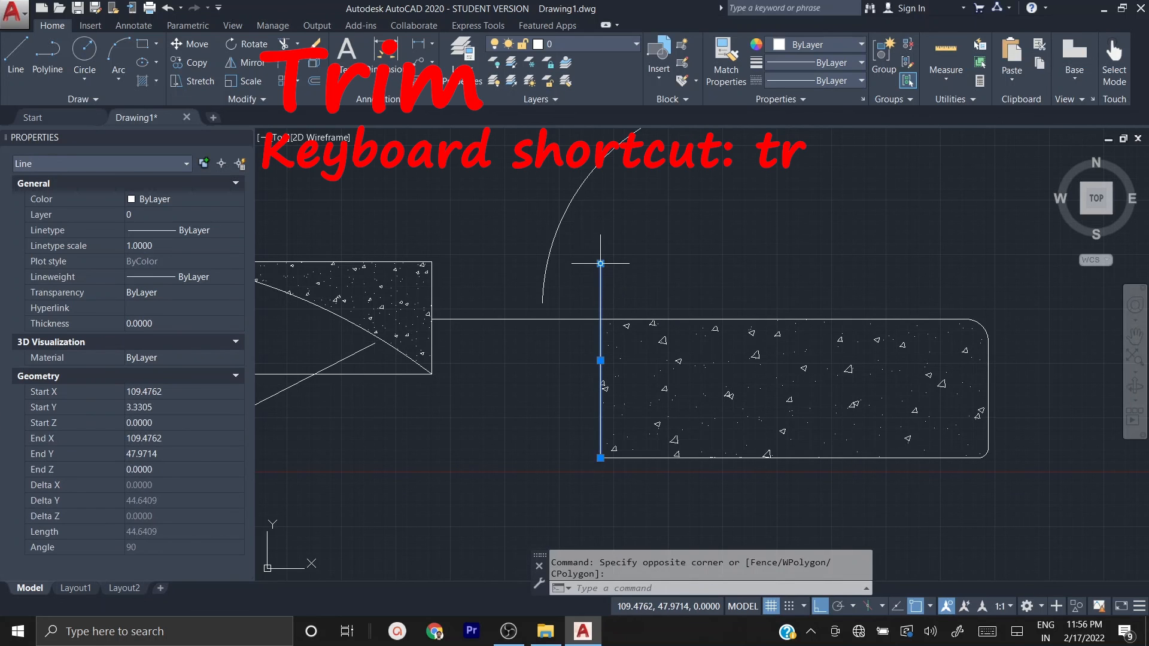
mouse_move(601, 263)
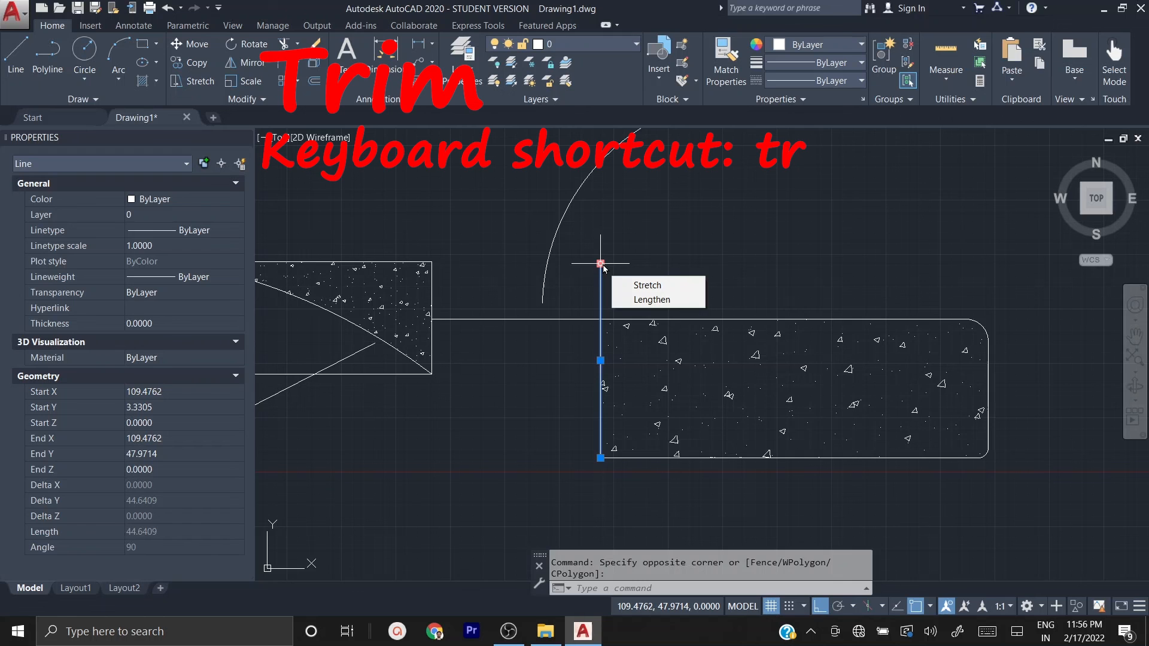
click(600, 263)
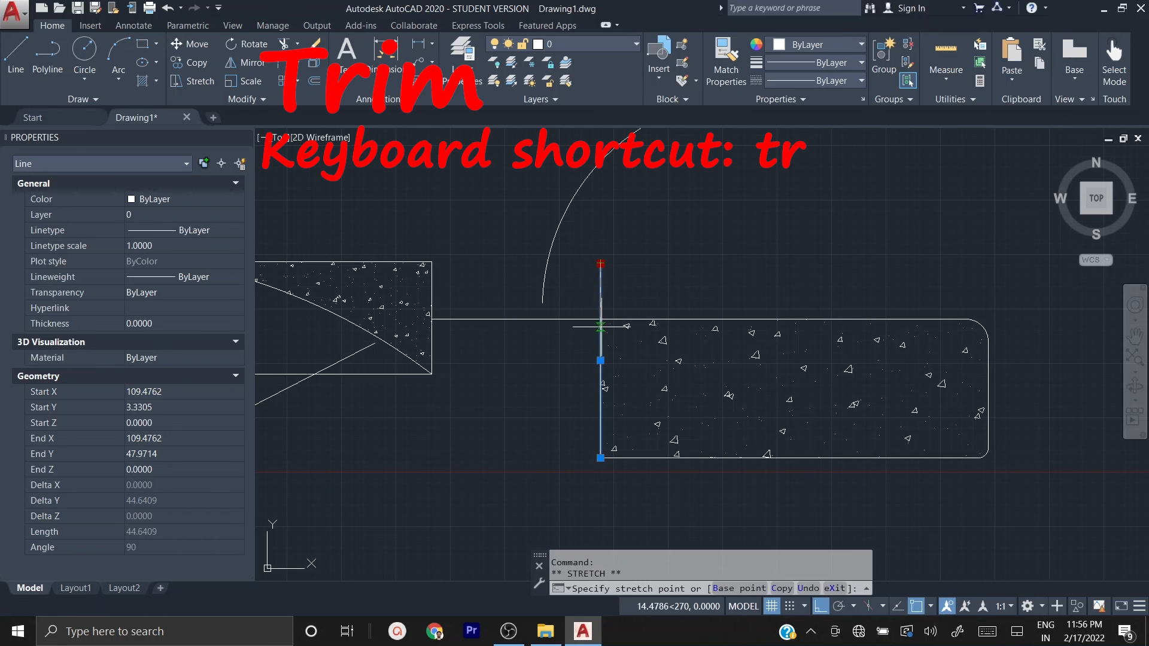
click(600, 320)
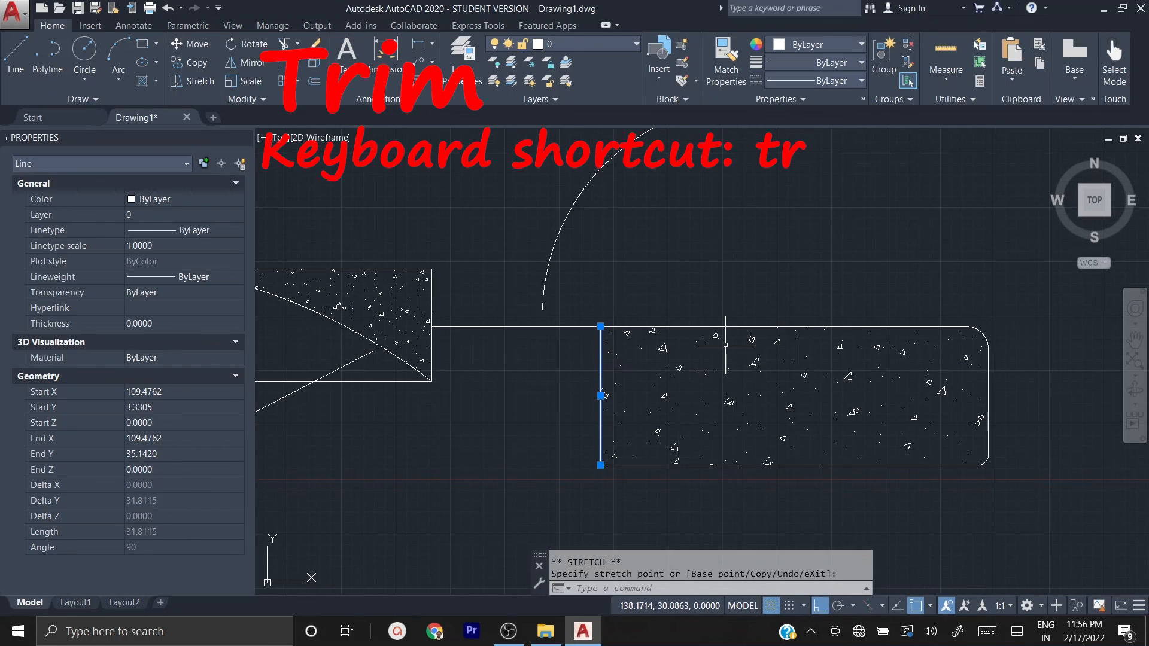
key(ctrl+z)
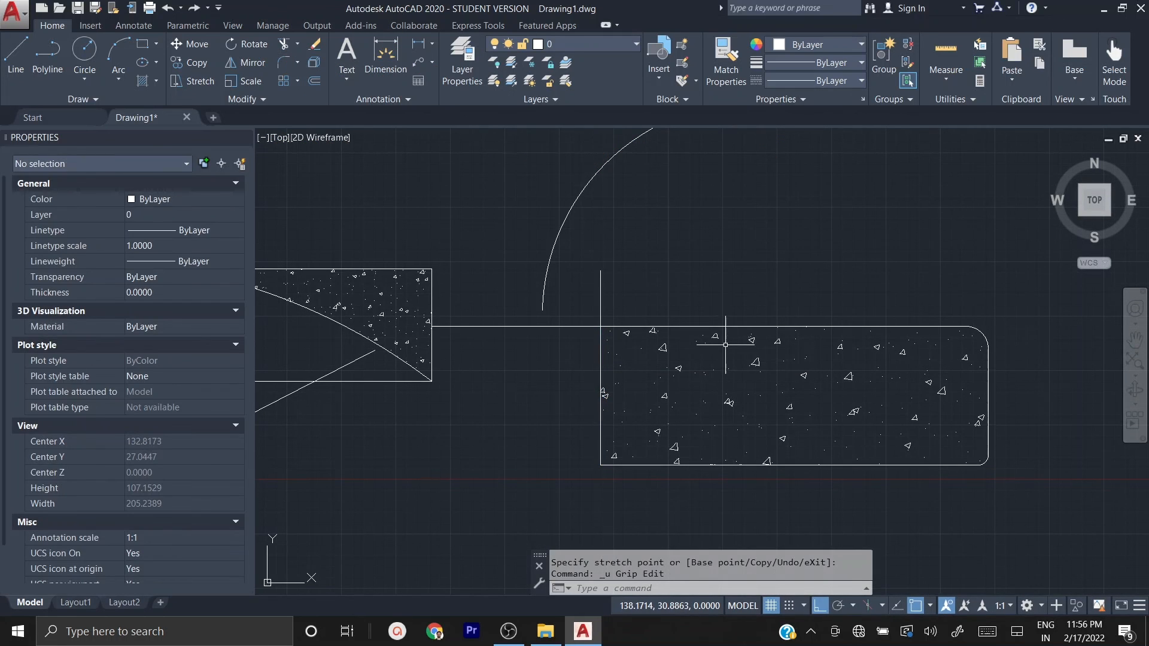
key(Escape)
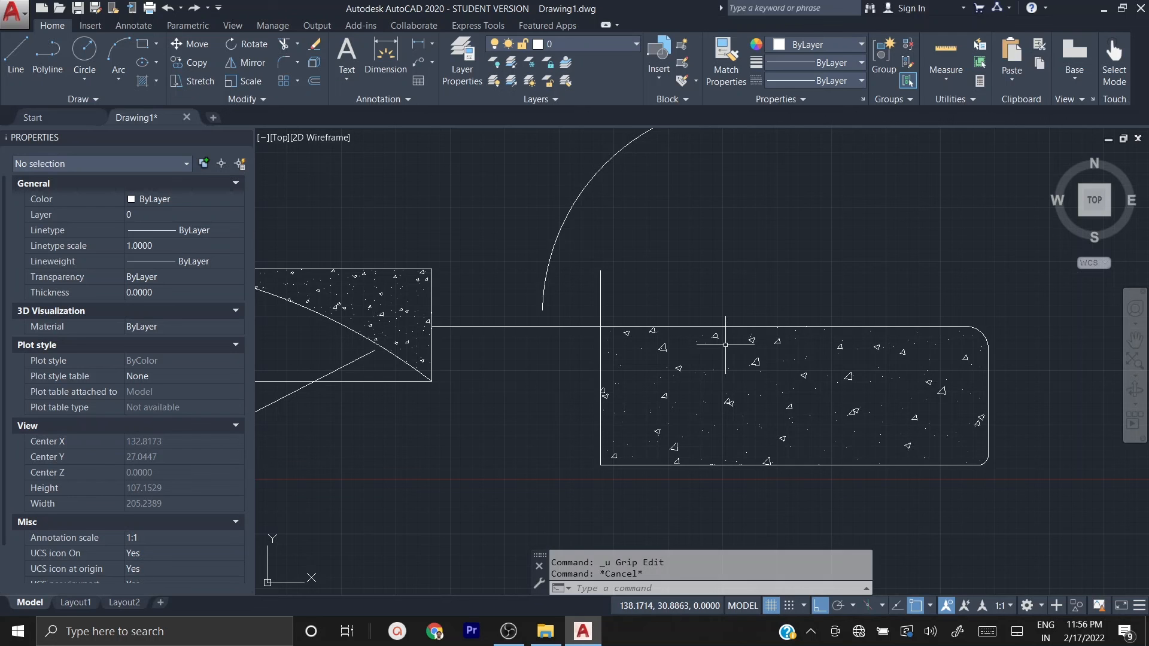
Step: Trim the vertical line above the large rectangle and the horizontal line beyond its left edge, using all objects as cutting edges
text(t)
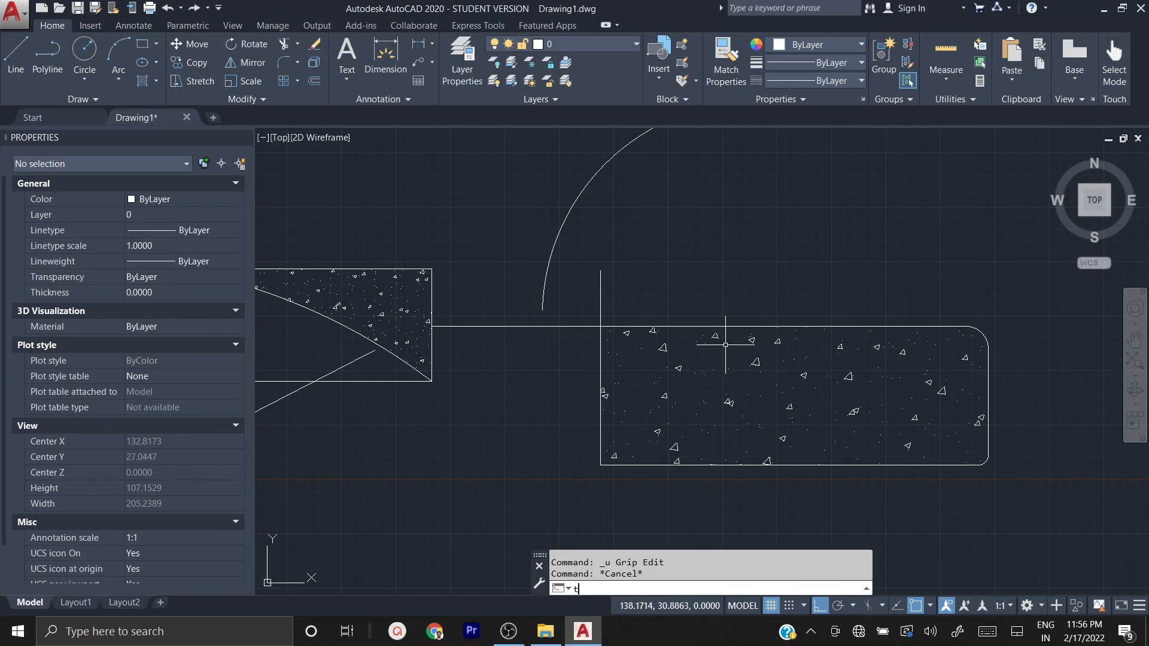
text(r)
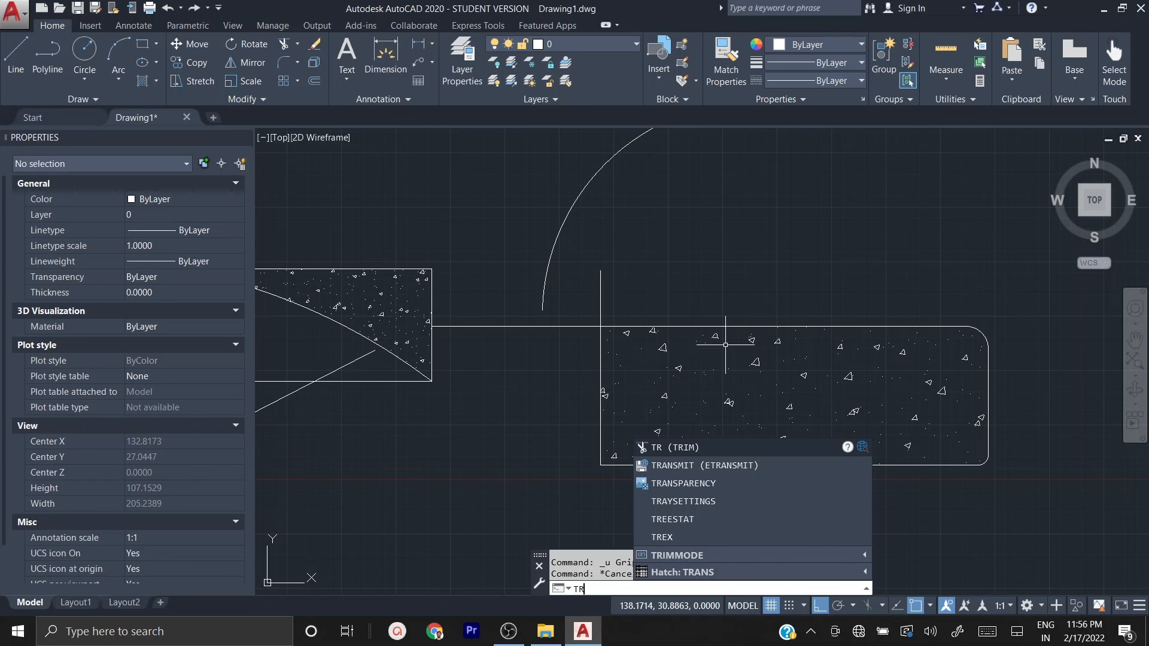
key(Return)
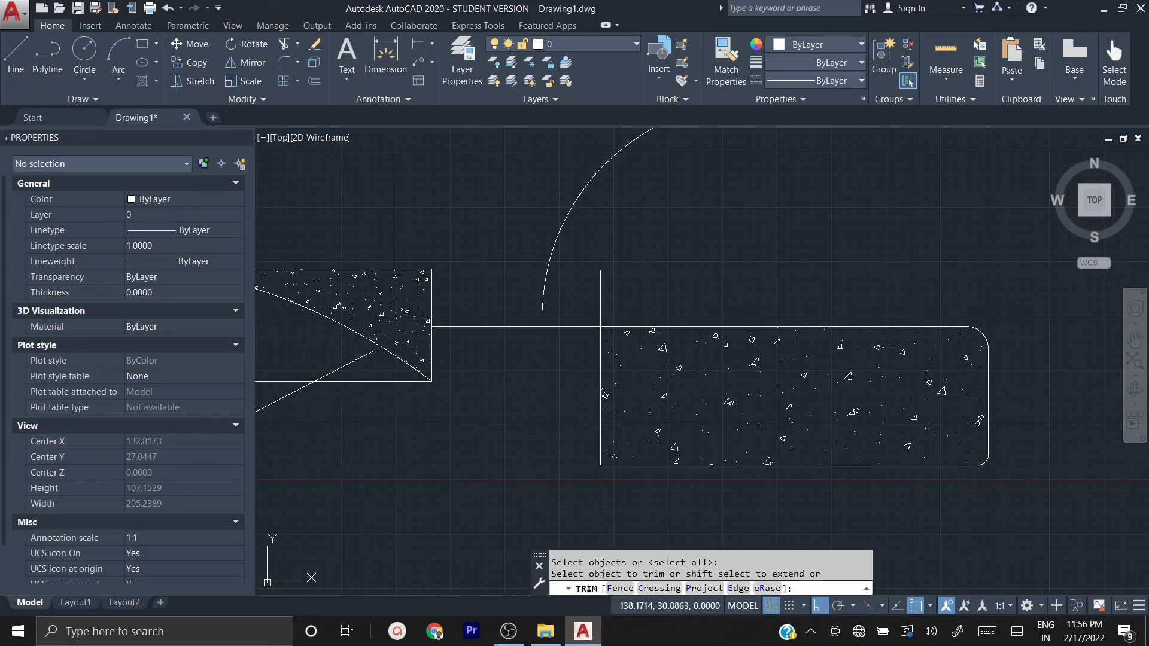
click(623, 302)
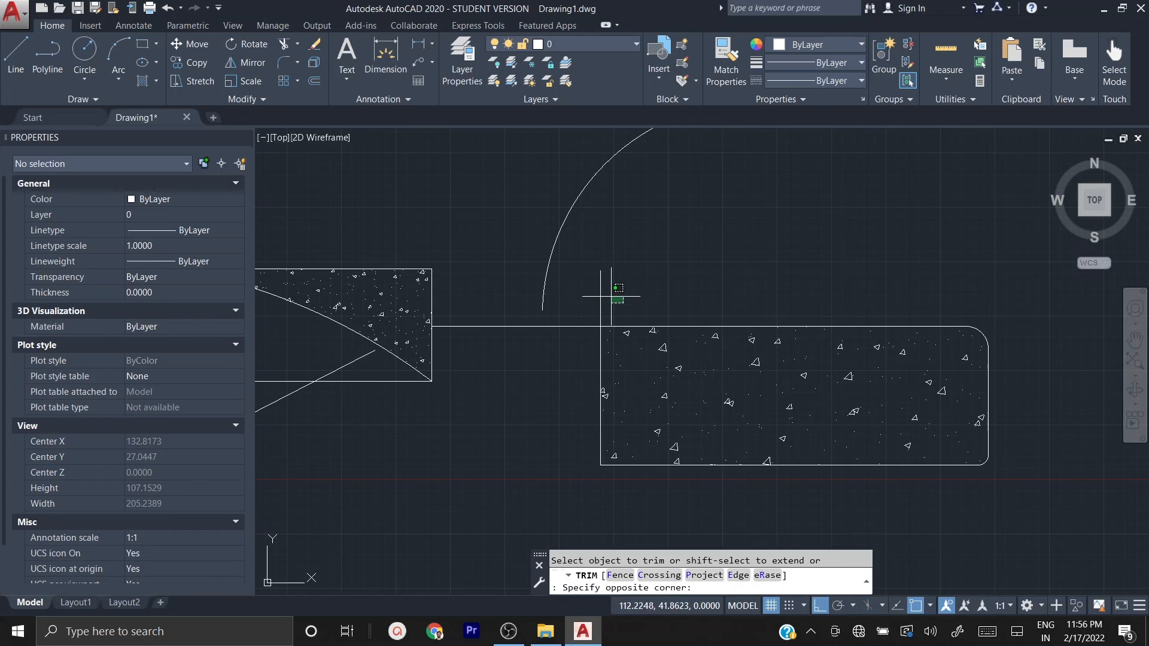
click(578, 285)
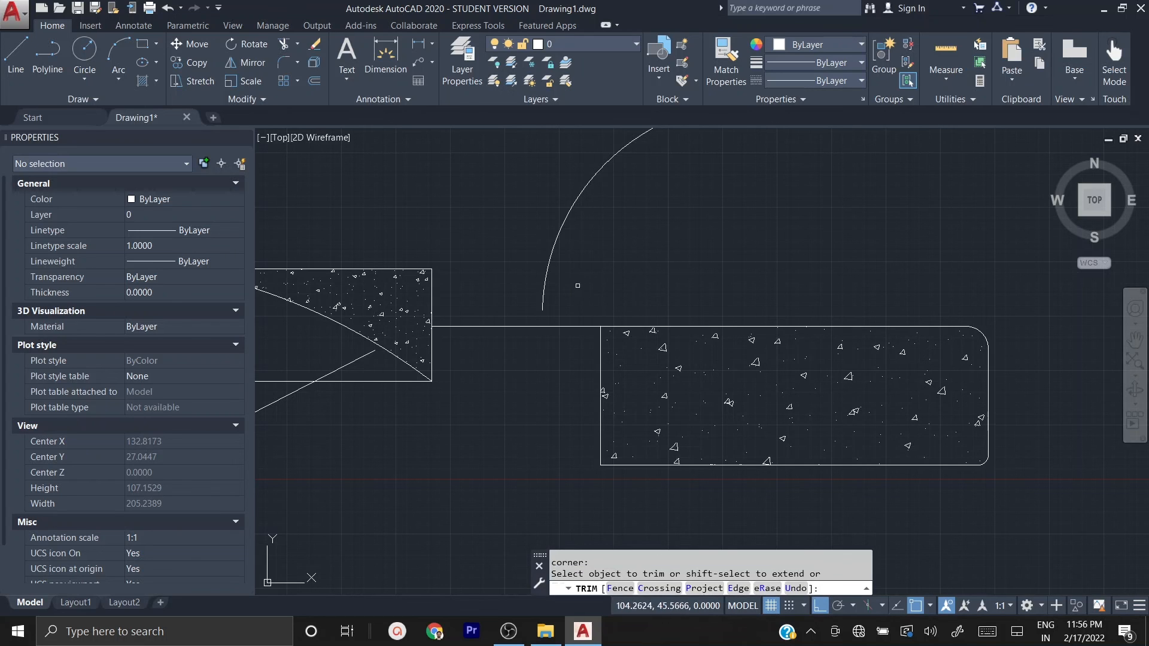
click(576, 327)
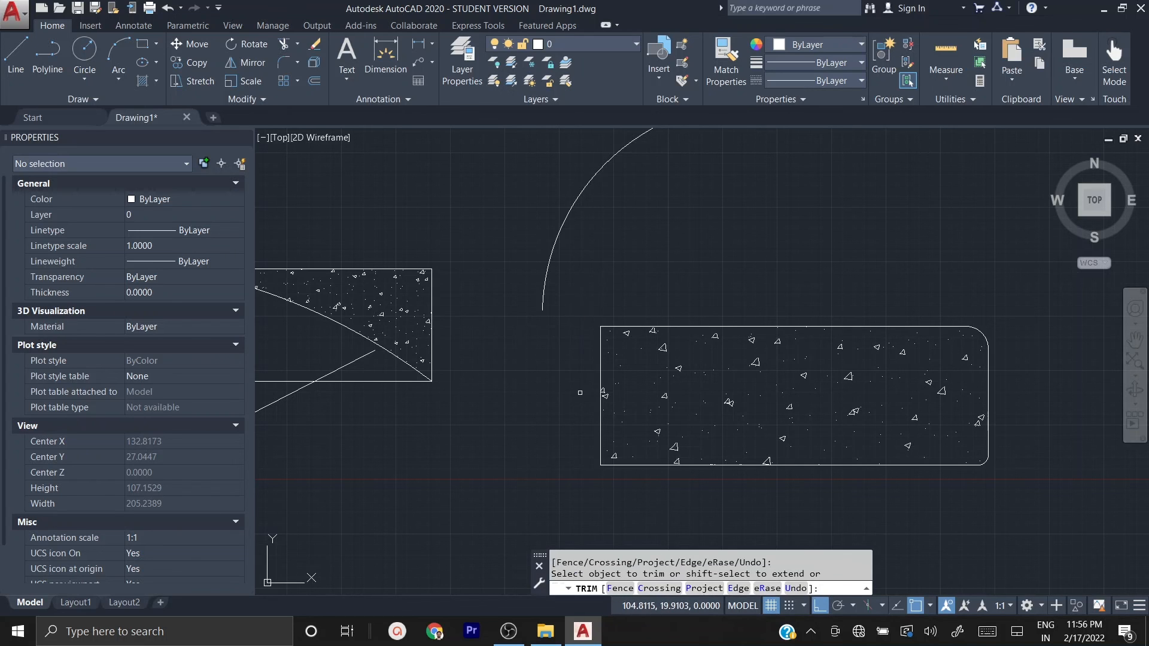
key(Escape)
key(Escape)
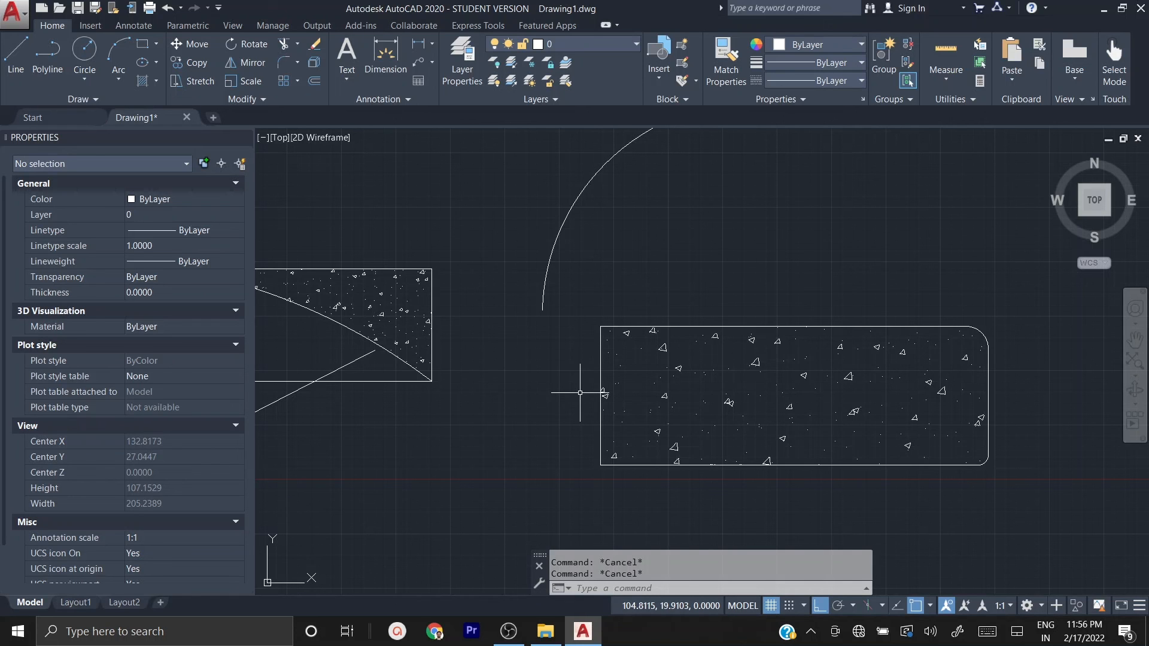
key(ctrl+s)
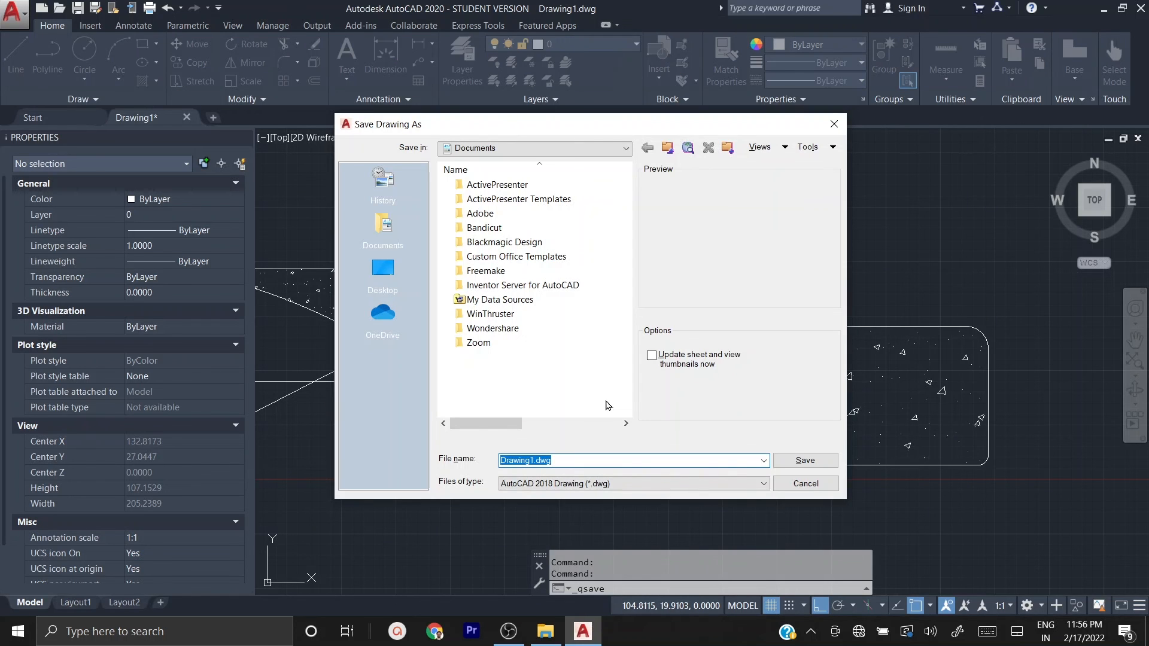
click(805, 484)
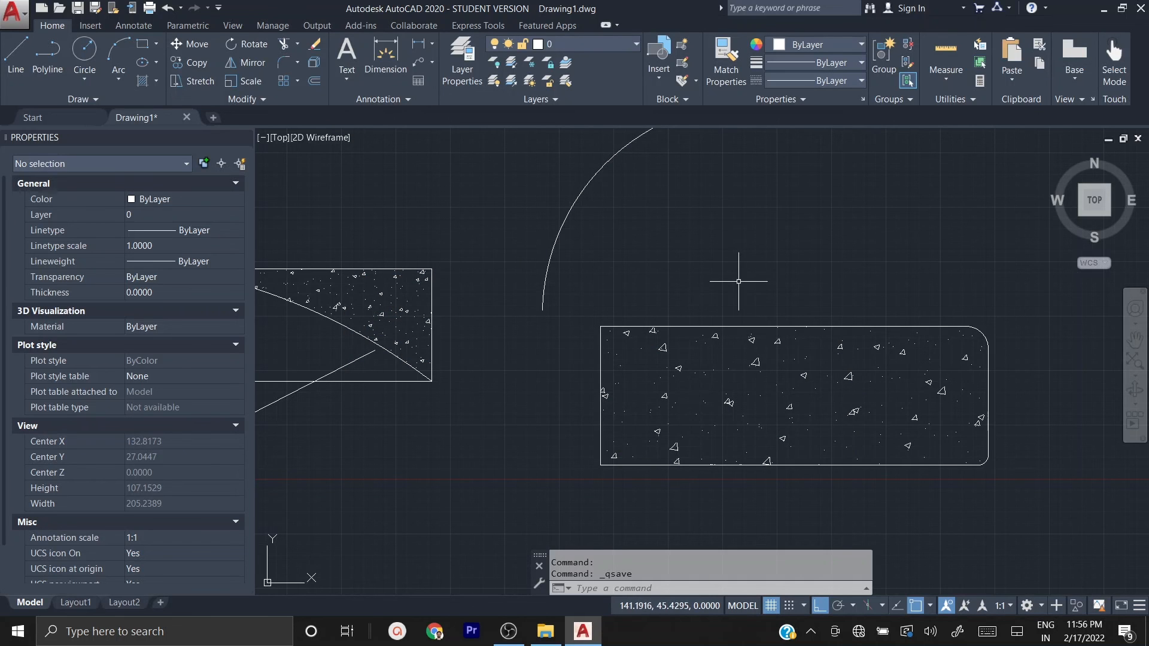
scroll(748, 283, down, 3)
mouse_move(787, 257)
middle_down()
mouse_move(756, 311)
mouse_move(778, 367)
mouse_move(525, 456)
middle_up()
scroll(777, 367, down, 3)
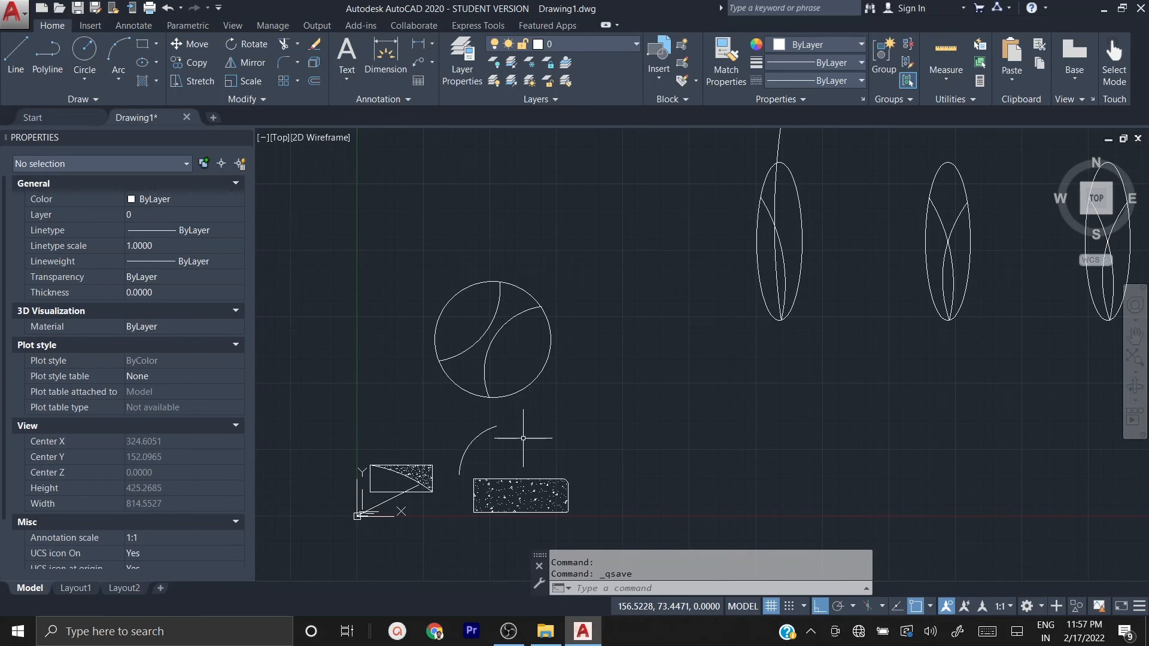